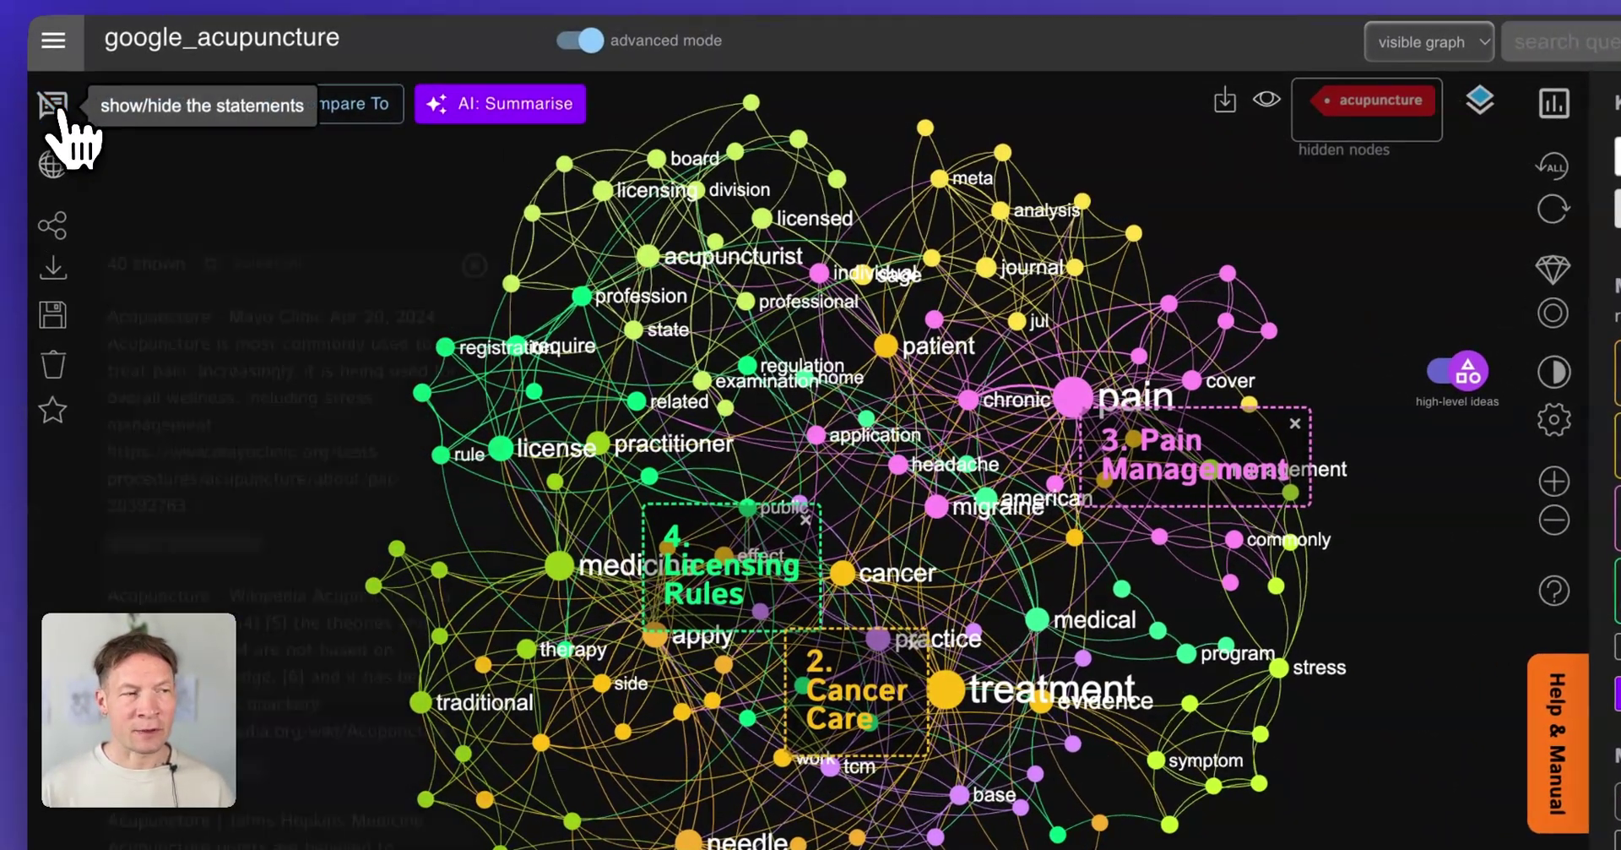
Briefly show the search results list, then toggle the Needle Dynamics and Cancer Care topic filters.
{"action": "left_click", "coordinate": [49, 103]}
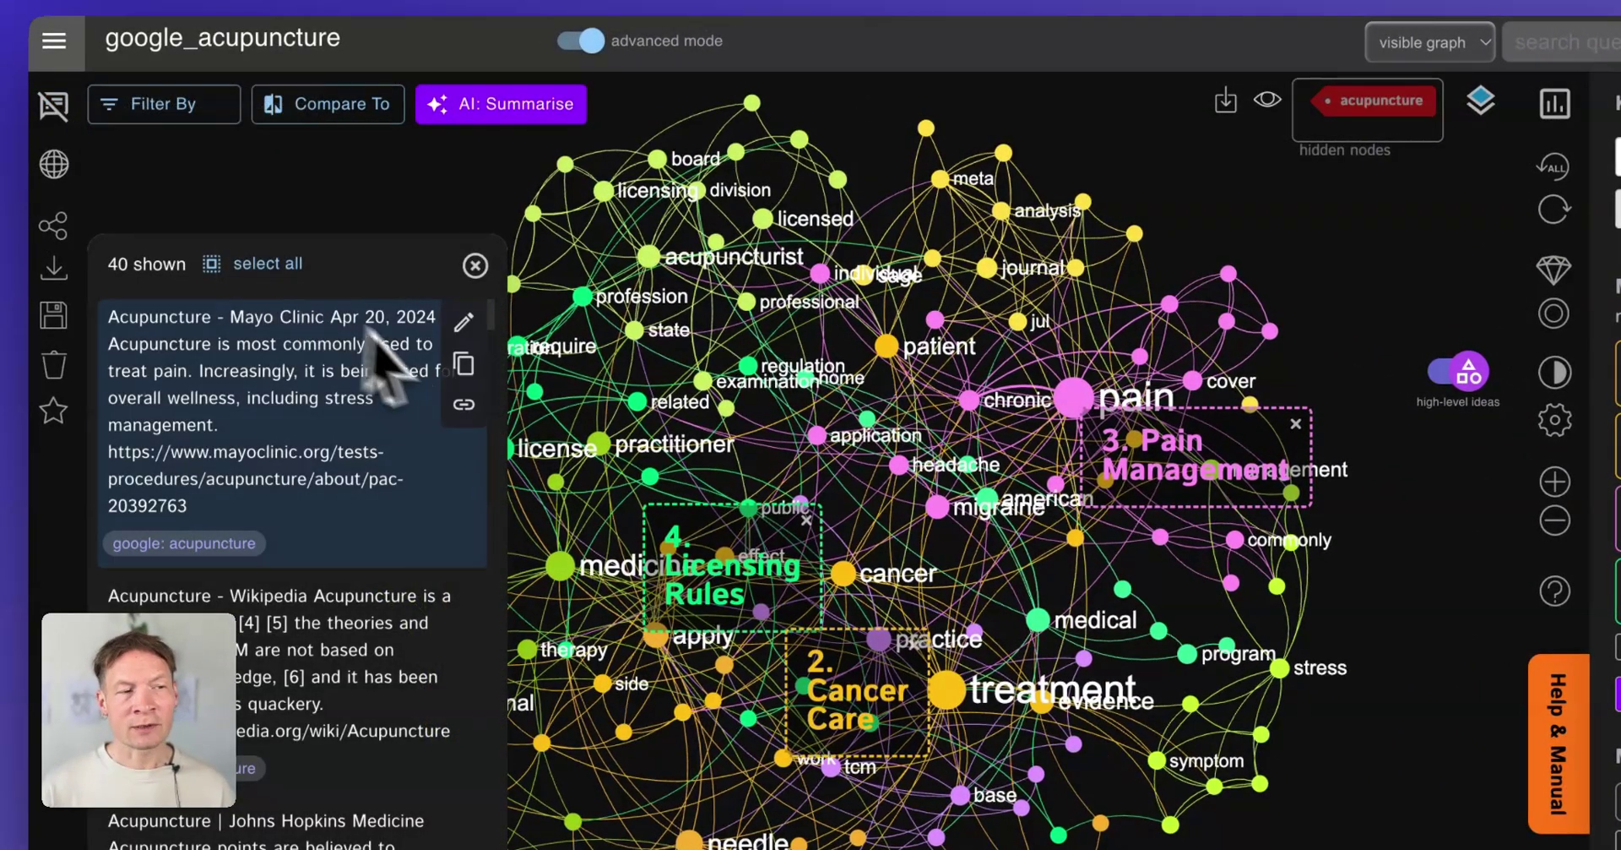
{"action": "left_click", "coordinate": [476, 269]}
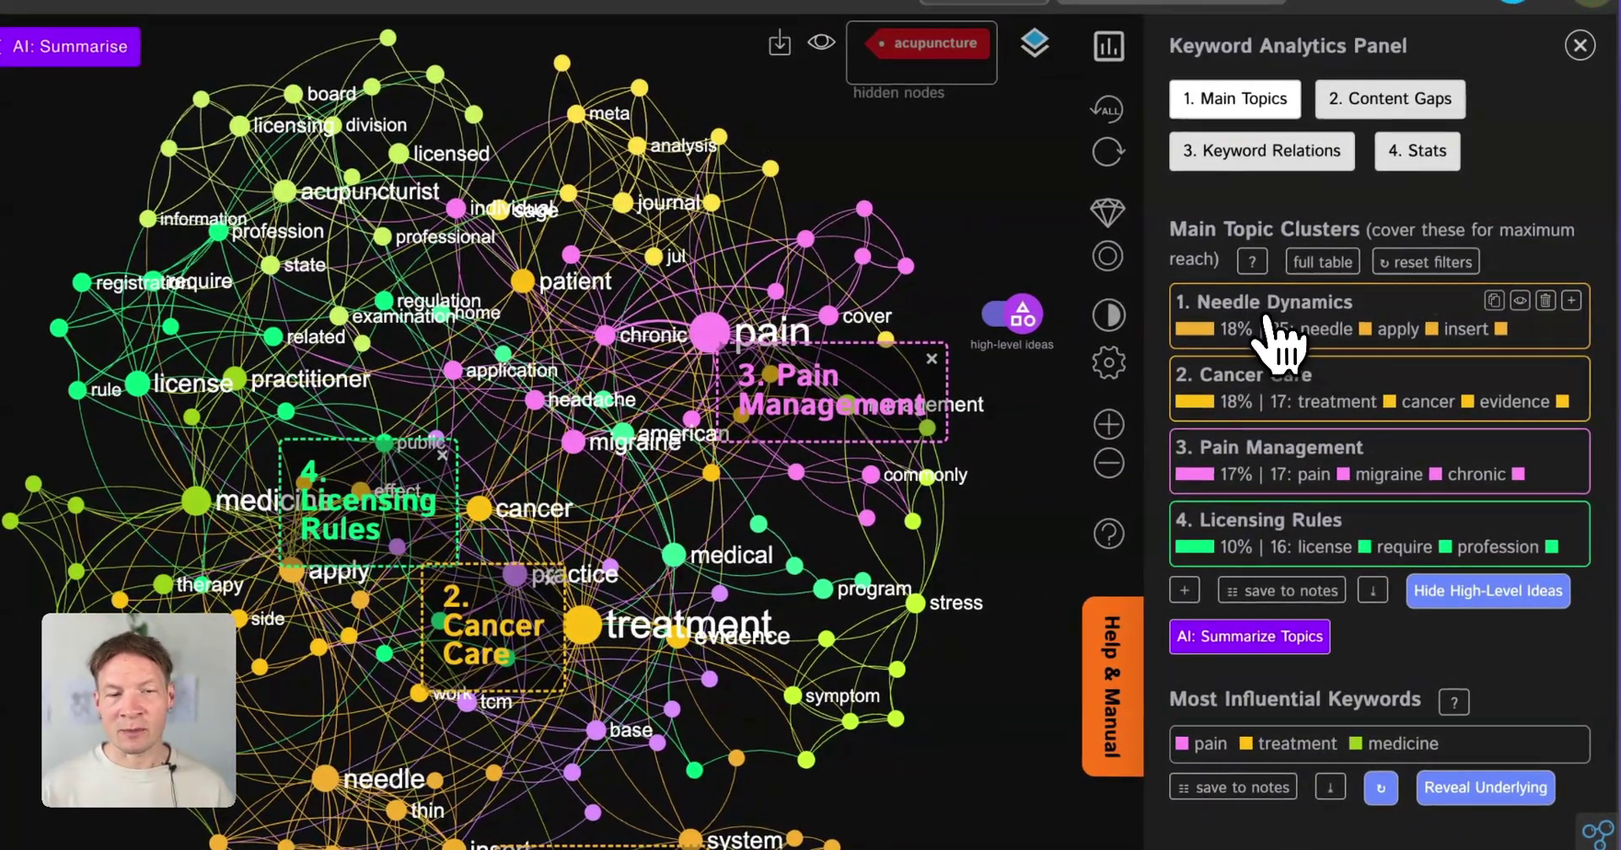
{"action": "left_click", "coordinate": [1265, 316]}
{"action": "left_click", "coordinate": [1267, 317]}
{"action": "left_click", "coordinate": [1248, 377]}
{"action": "left_click", "coordinate": [1248, 378]}
Toggle the Pain Management topic filter, then select the pain node to highlight its connected keywords.
{"action": "left_click", "coordinate": [1245, 437]}
{"action": "left_click", "coordinate": [1243, 447]}
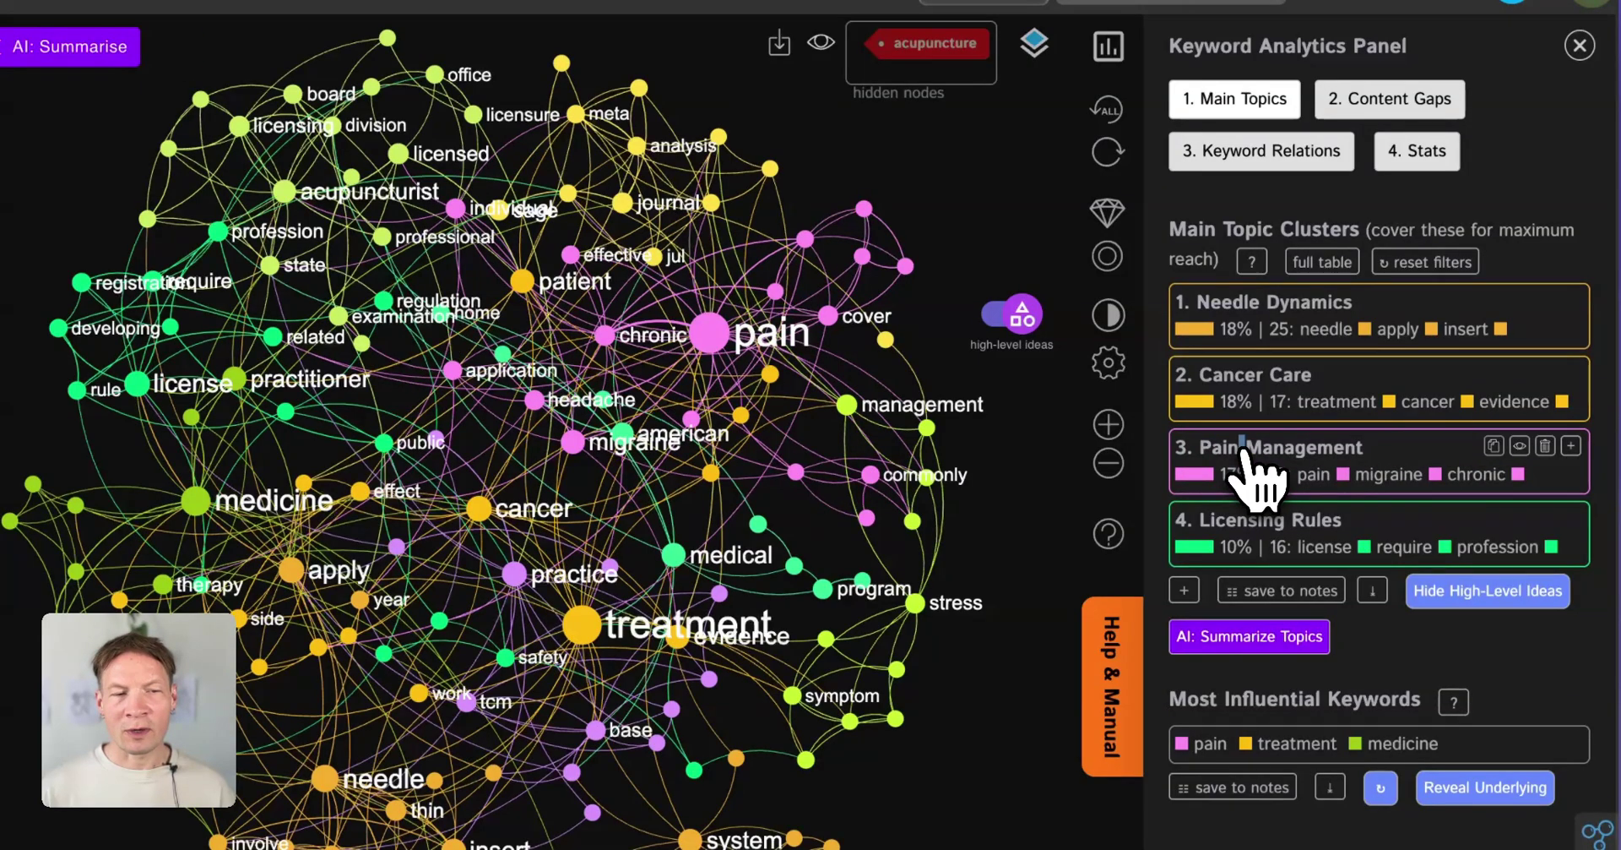
{"action": "left_click", "coordinate": [712, 342]}
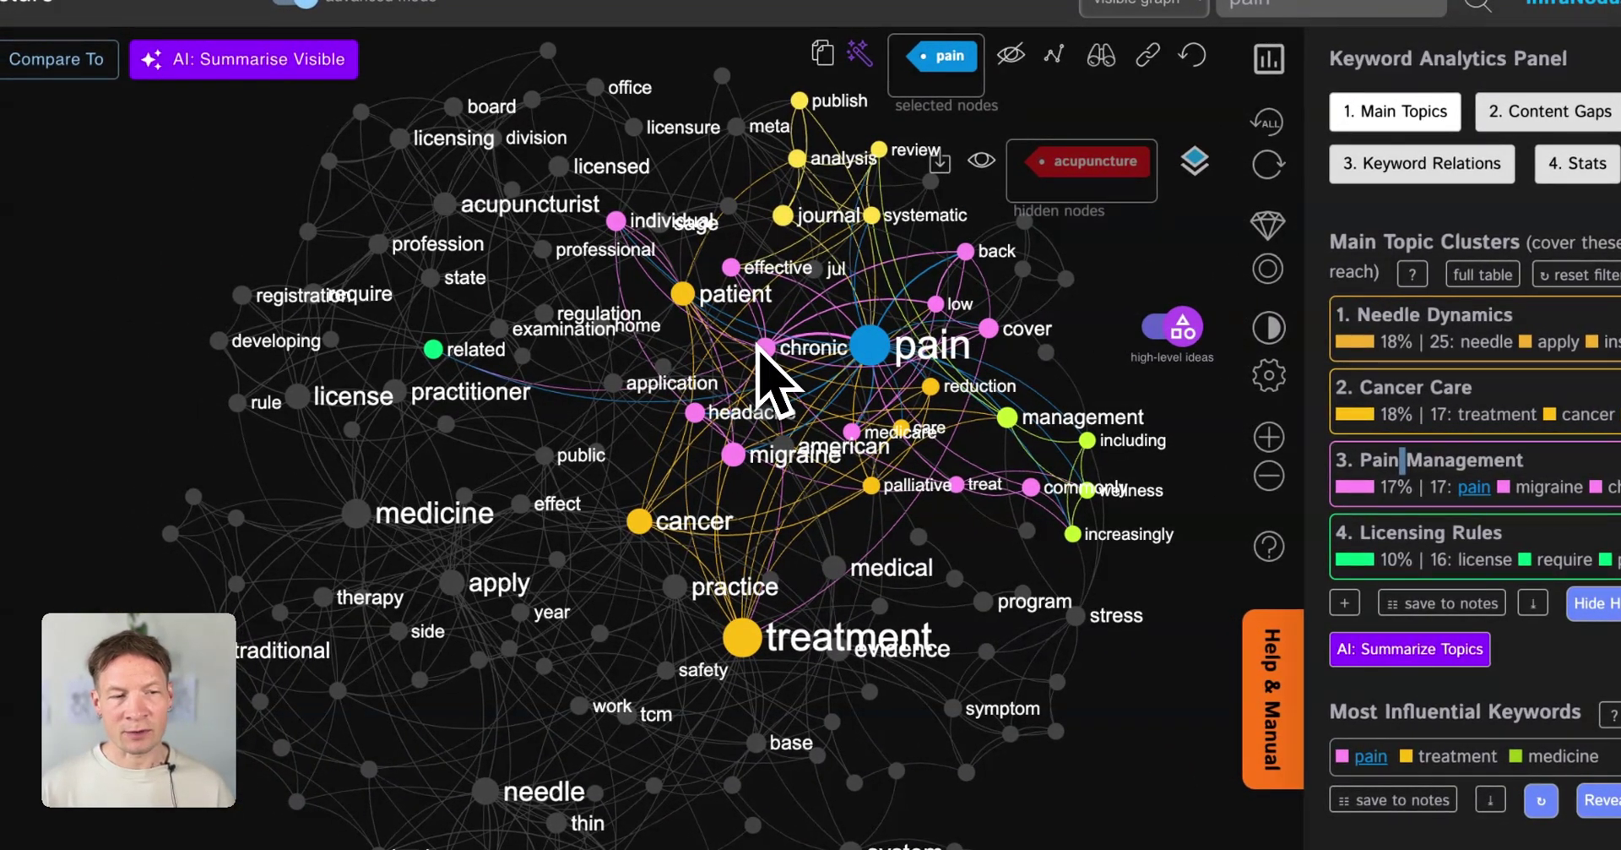
Add chronic and treat to the pain selection, narrowing results to one migraine treatment statement.
{"action": "left_click", "coordinate": [764, 348]}
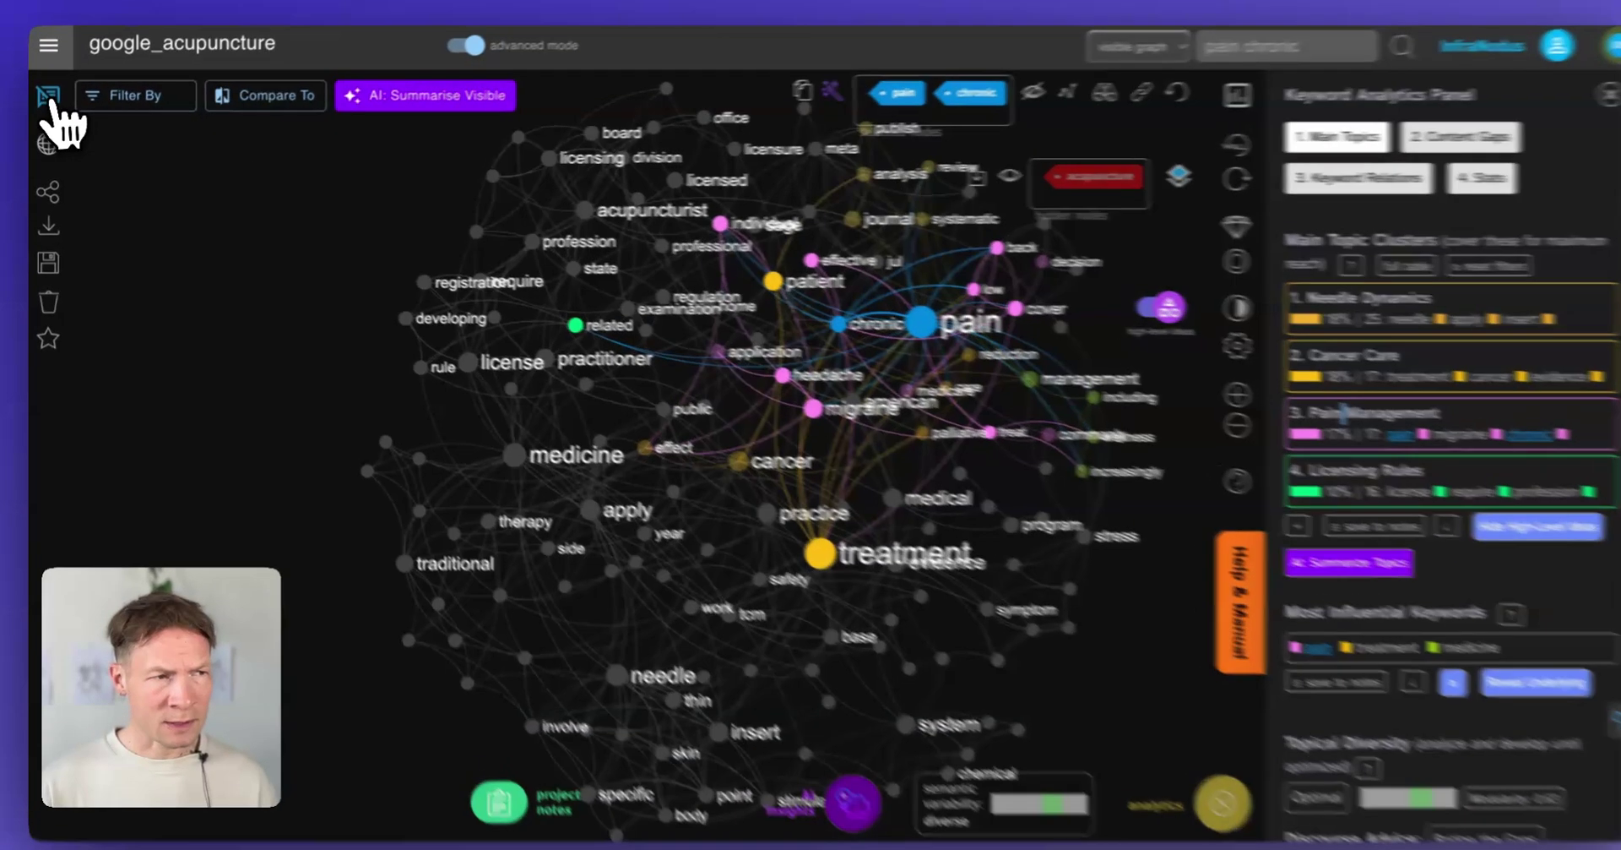
{"action": "left_click", "coordinate": [47, 99]}
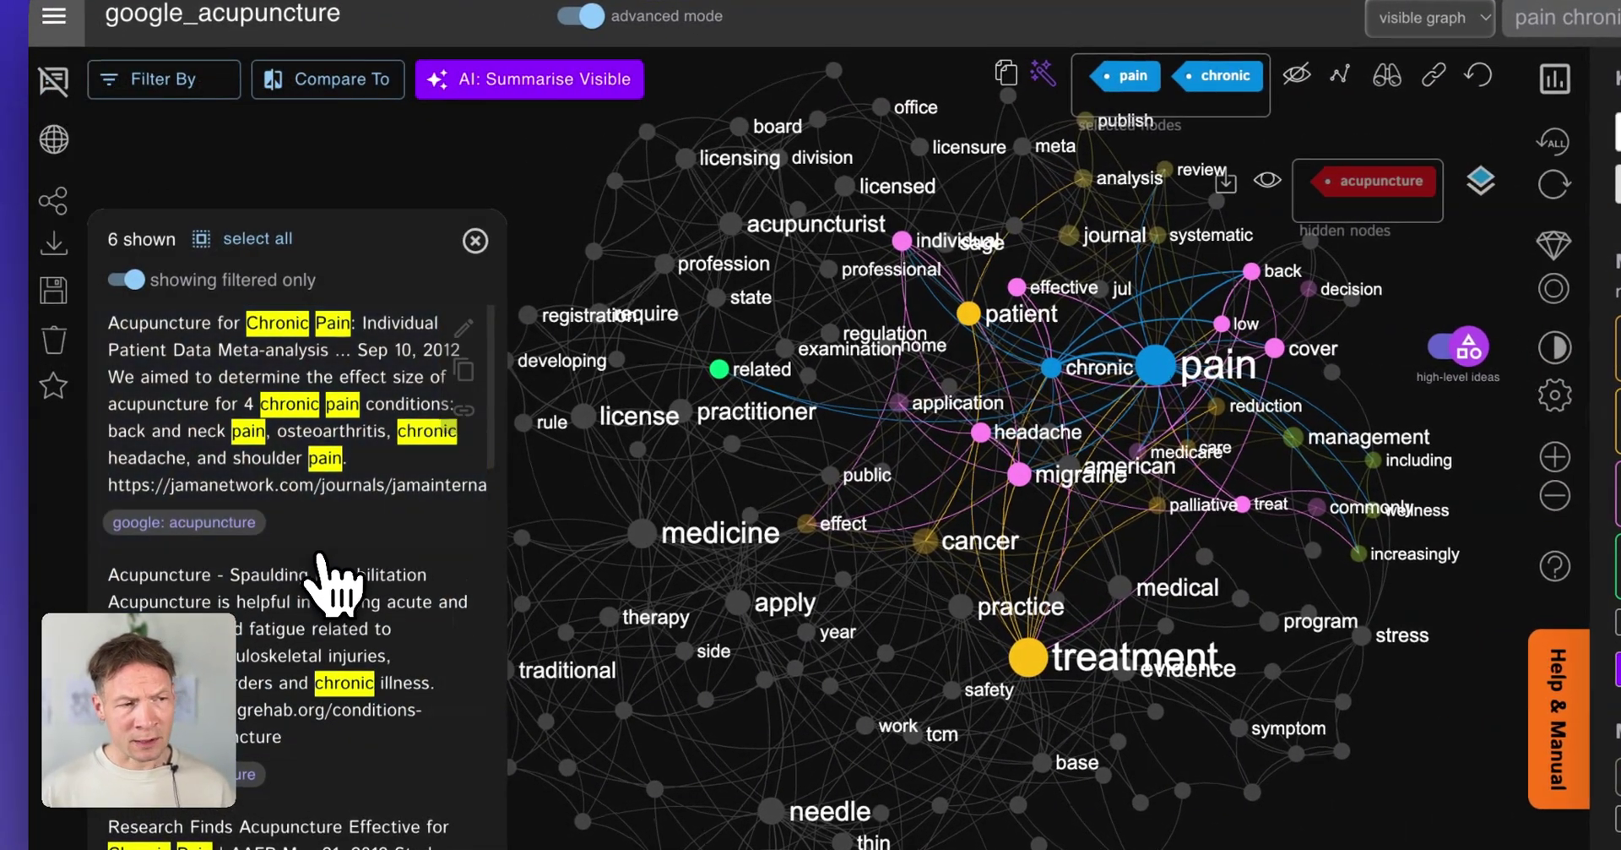
{"action": "scroll", "coordinate": [337, 581], "scroll_direction": "down", "scroll_amount": 5}
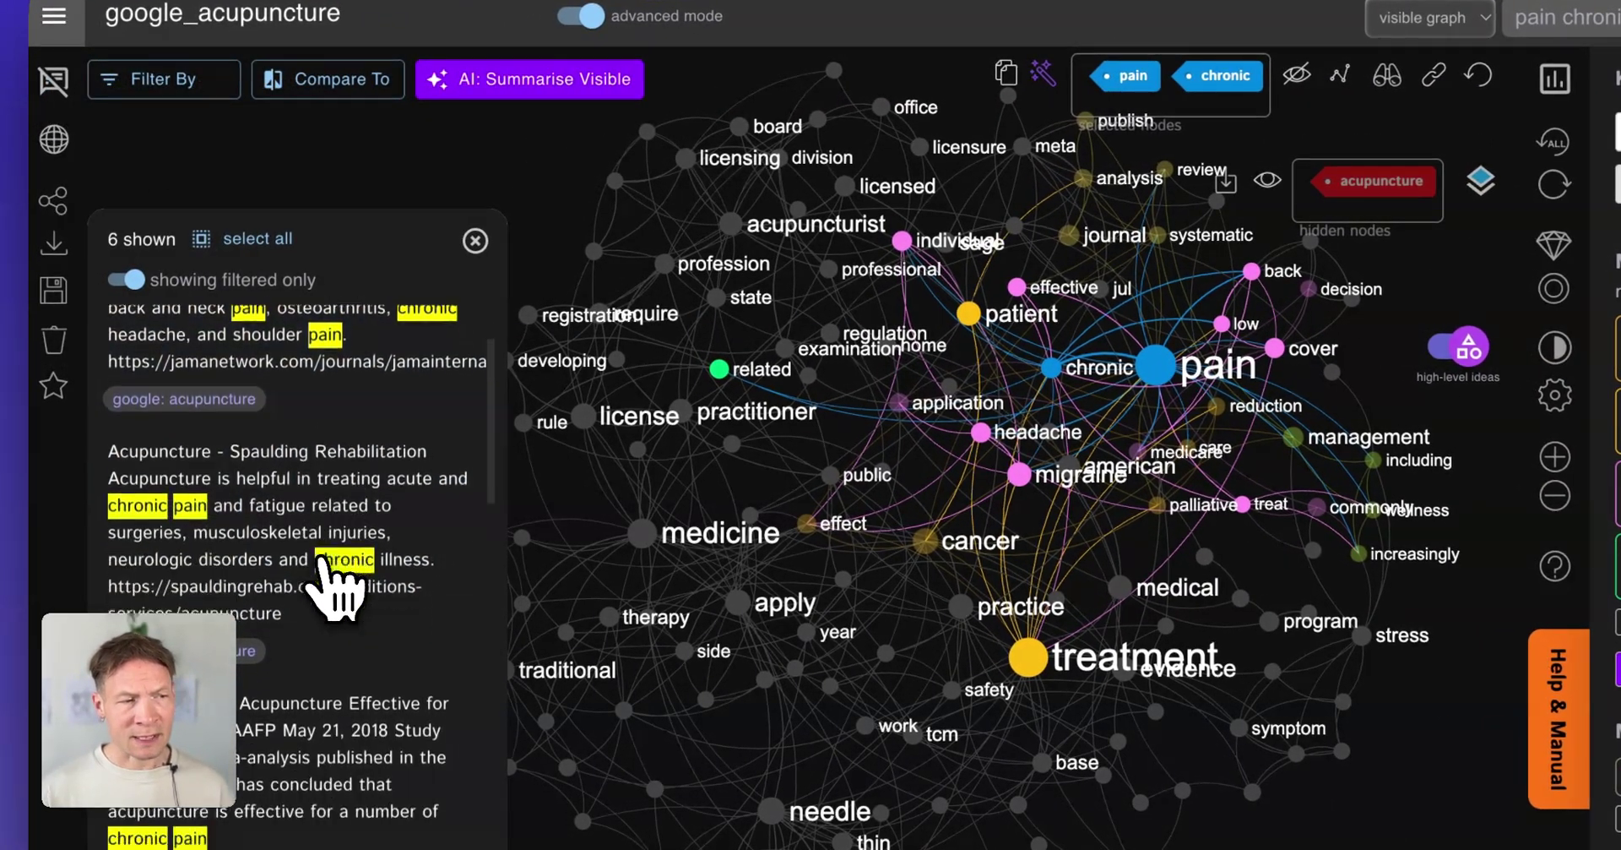
{"action": "scroll", "coordinate": [414, 583], "scroll_direction": "up", "scroll_amount": 5}
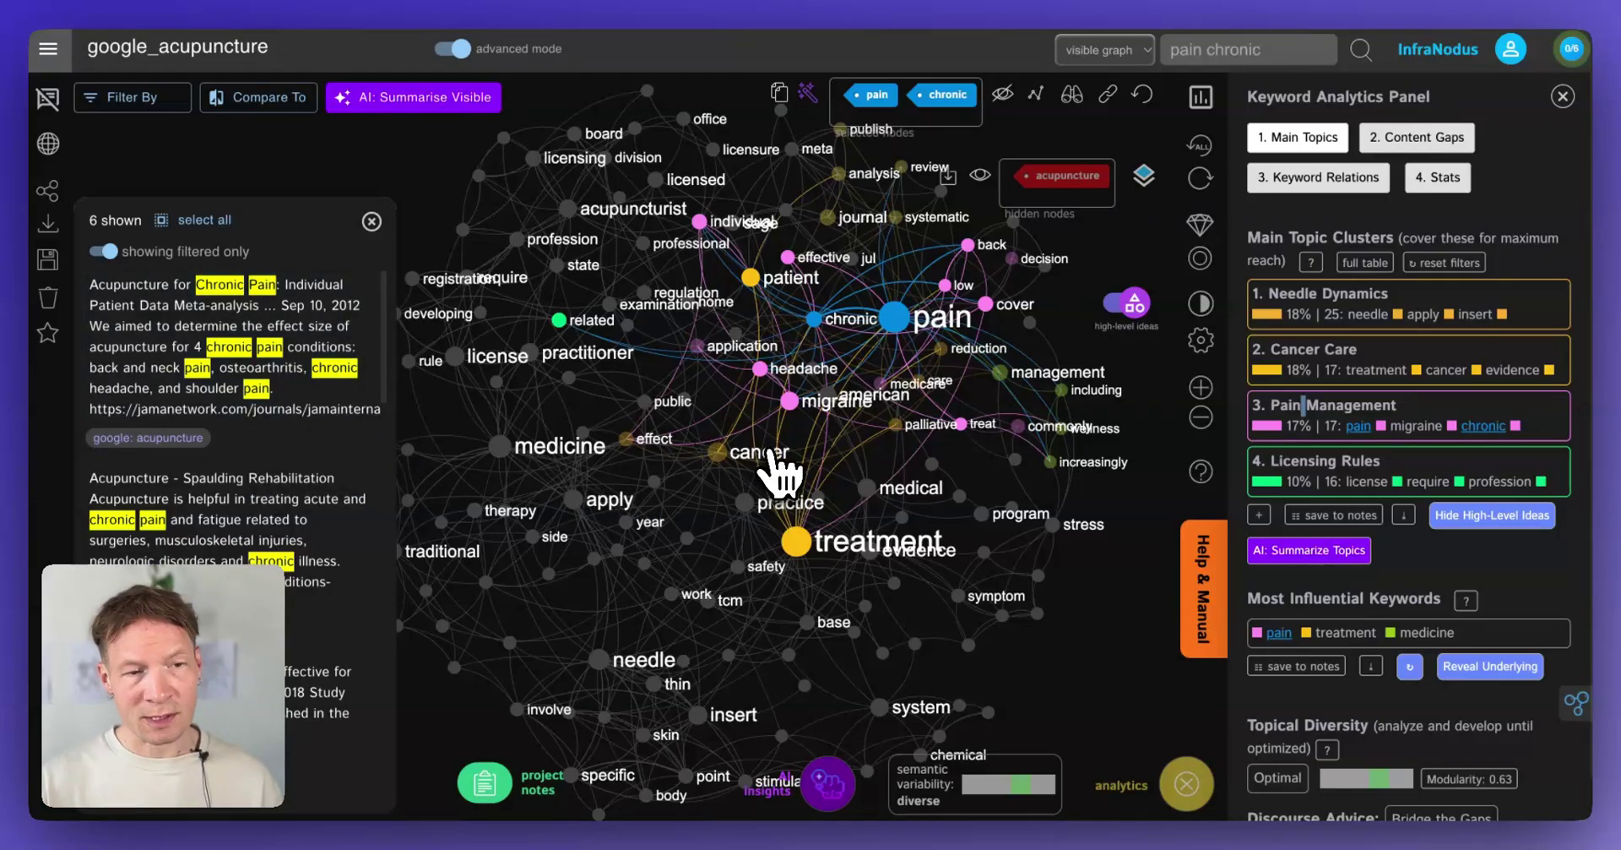
{"action": "left_click", "coordinate": [969, 424]}
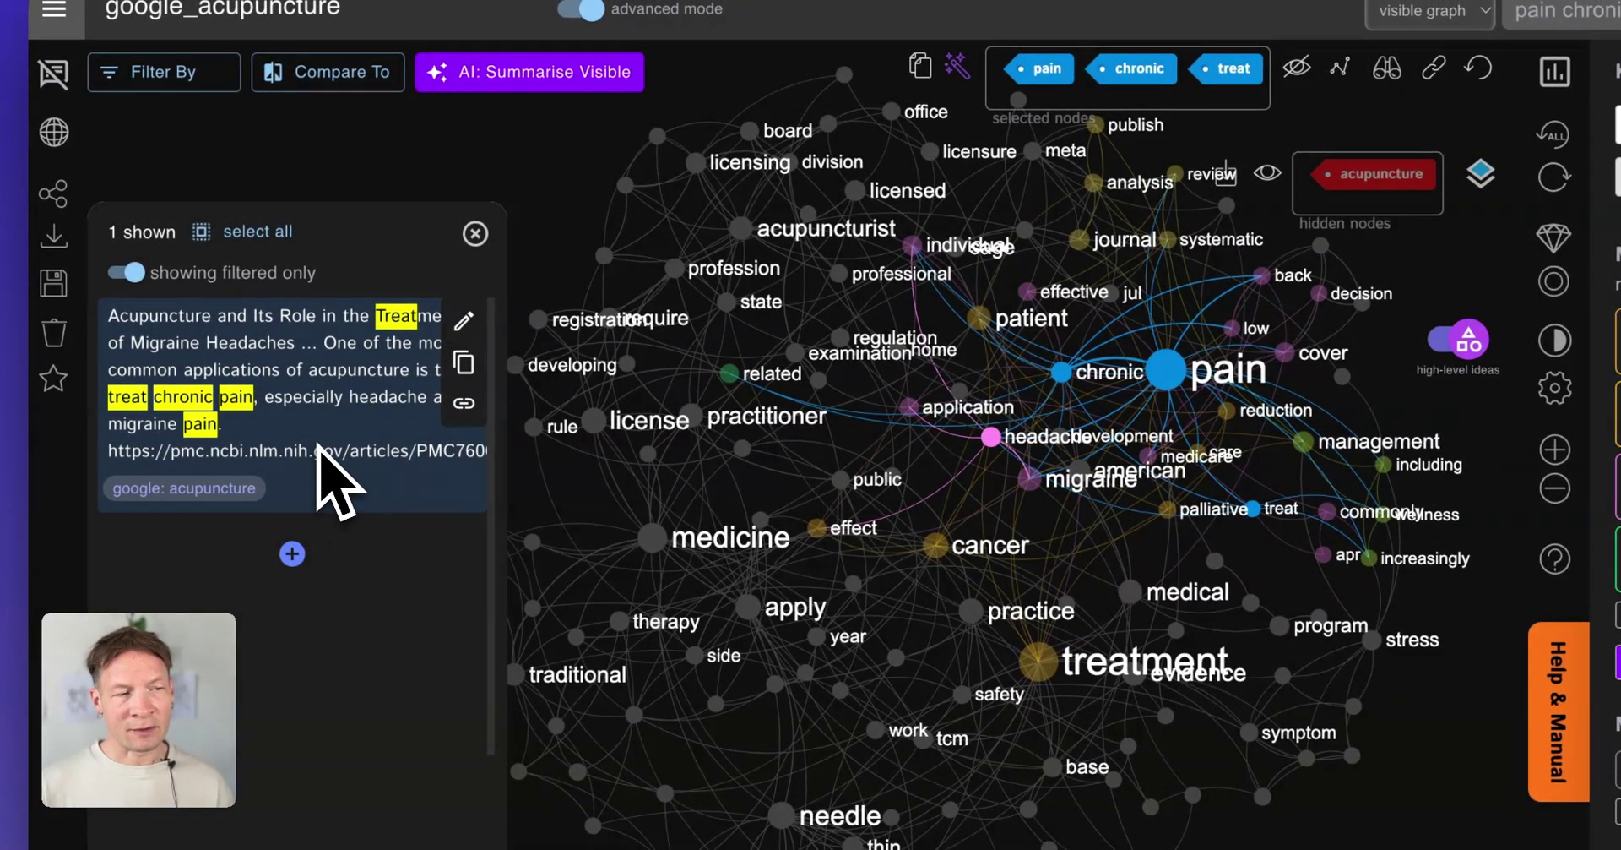
Skim the migraine acupuncture article's abstract, then reset the keyword selection to list all 40 excerpts.
{"action": "left_click", "coordinate": [463, 407]}
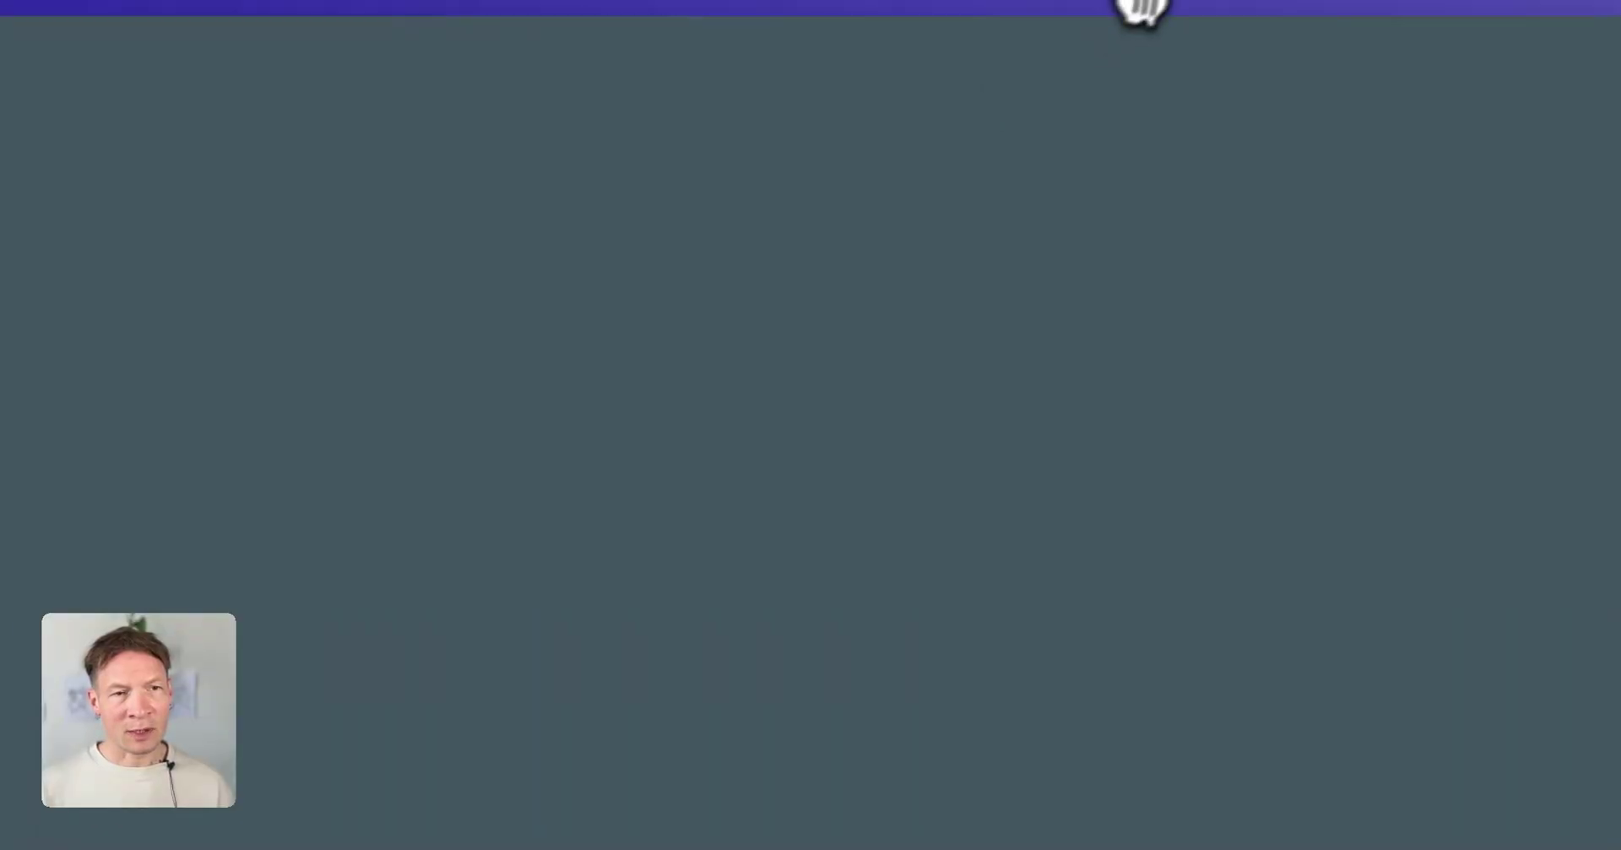
{"action": "scroll", "coordinate": [798, 465], "scroll_direction": "down", "scroll_amount": 8}
{"action": "scroll", "coordinate": [825, 535], "scroll_direction": "up", "scroll_amount": 4}
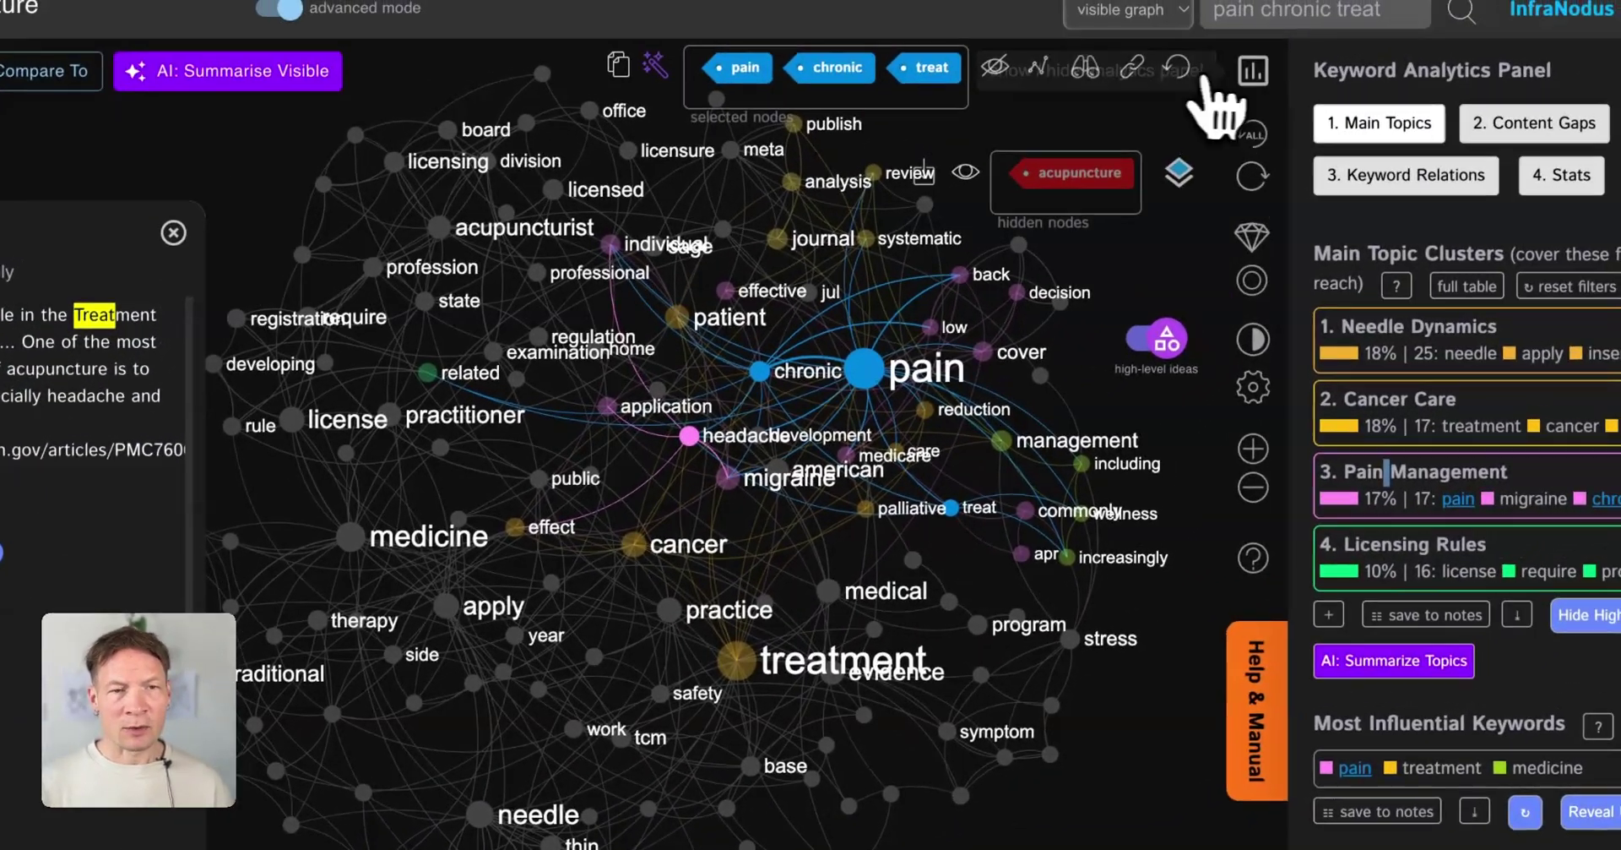
{"action": "left_click", "coordinate": [1186, 75]}
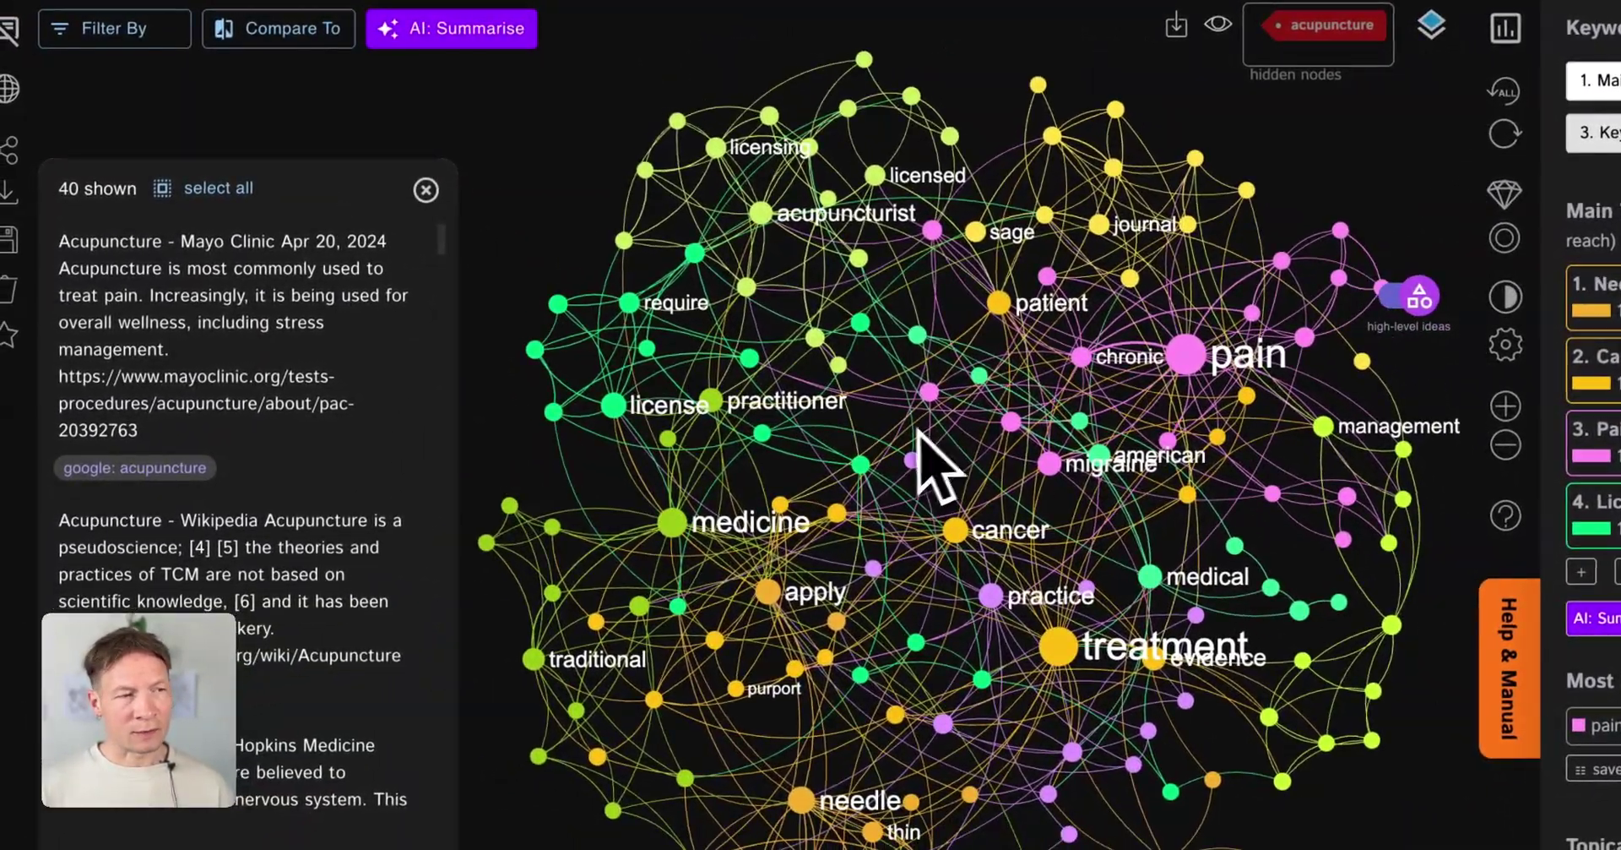
Hide the results list, enable GPT cluster names and overlay the four AI topic labels.
{"action": "left_click", "coordinate": [10, 32]}
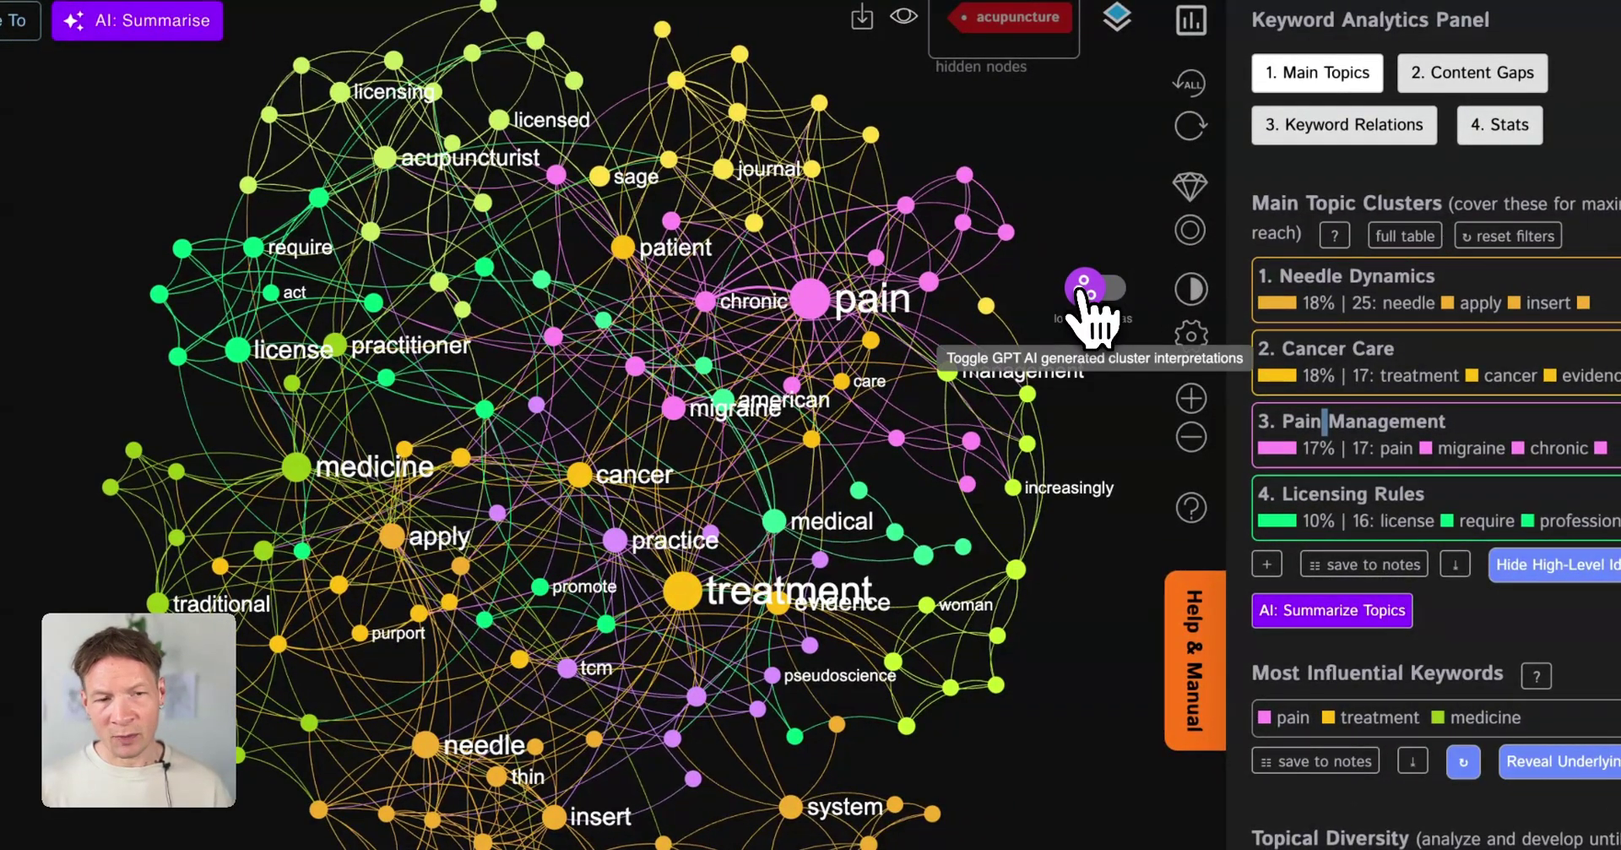
{"action": "left_click", "coordinate": [1085, 291]}
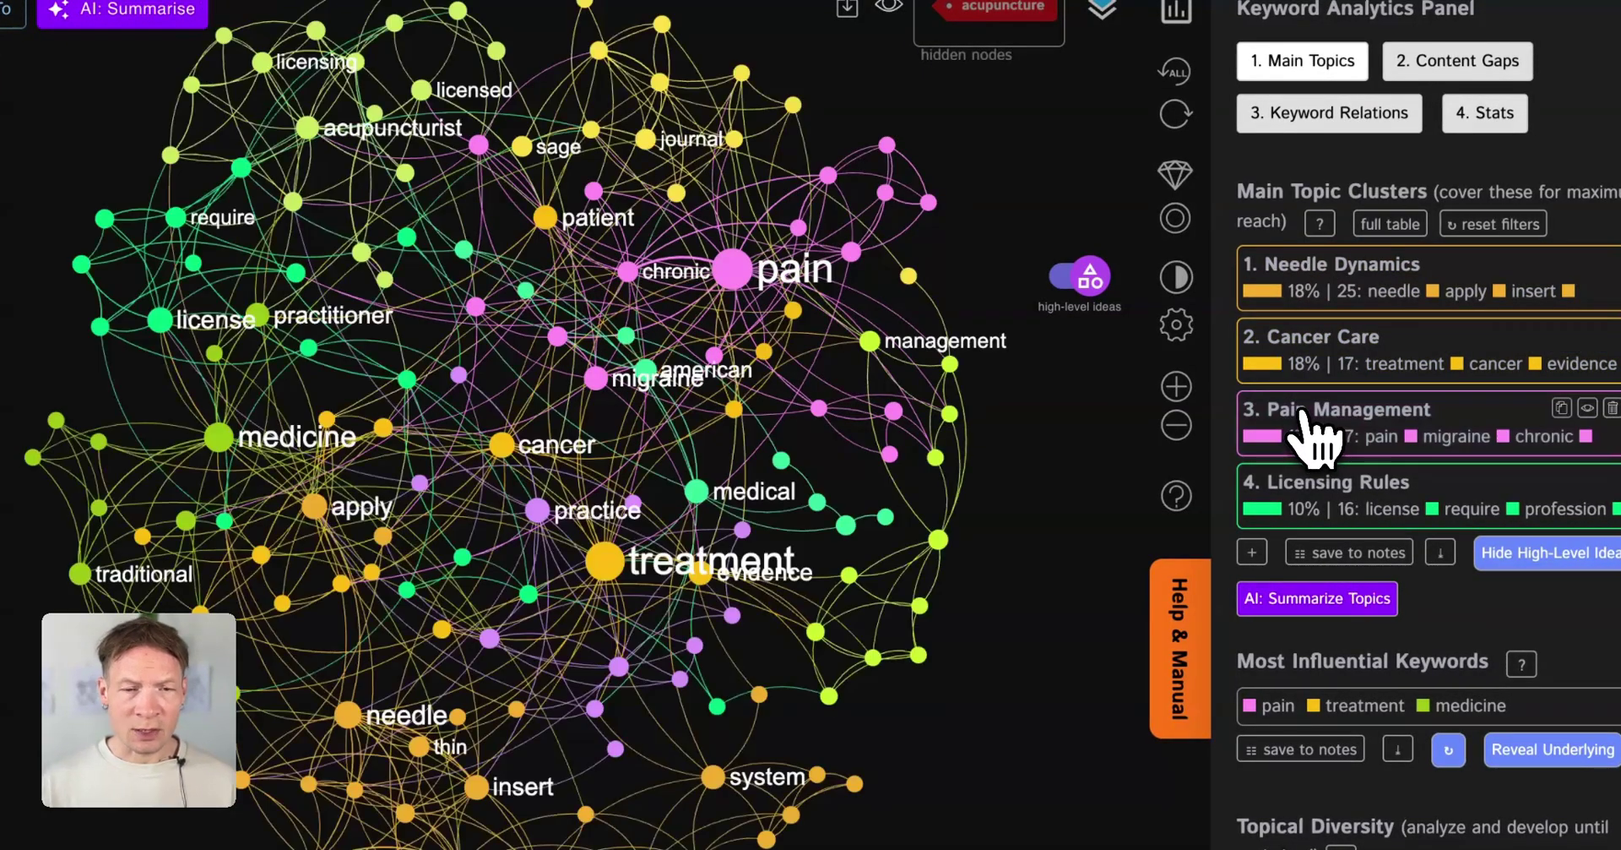
{"action": "double_click", "coordinate": [1309, 482]}
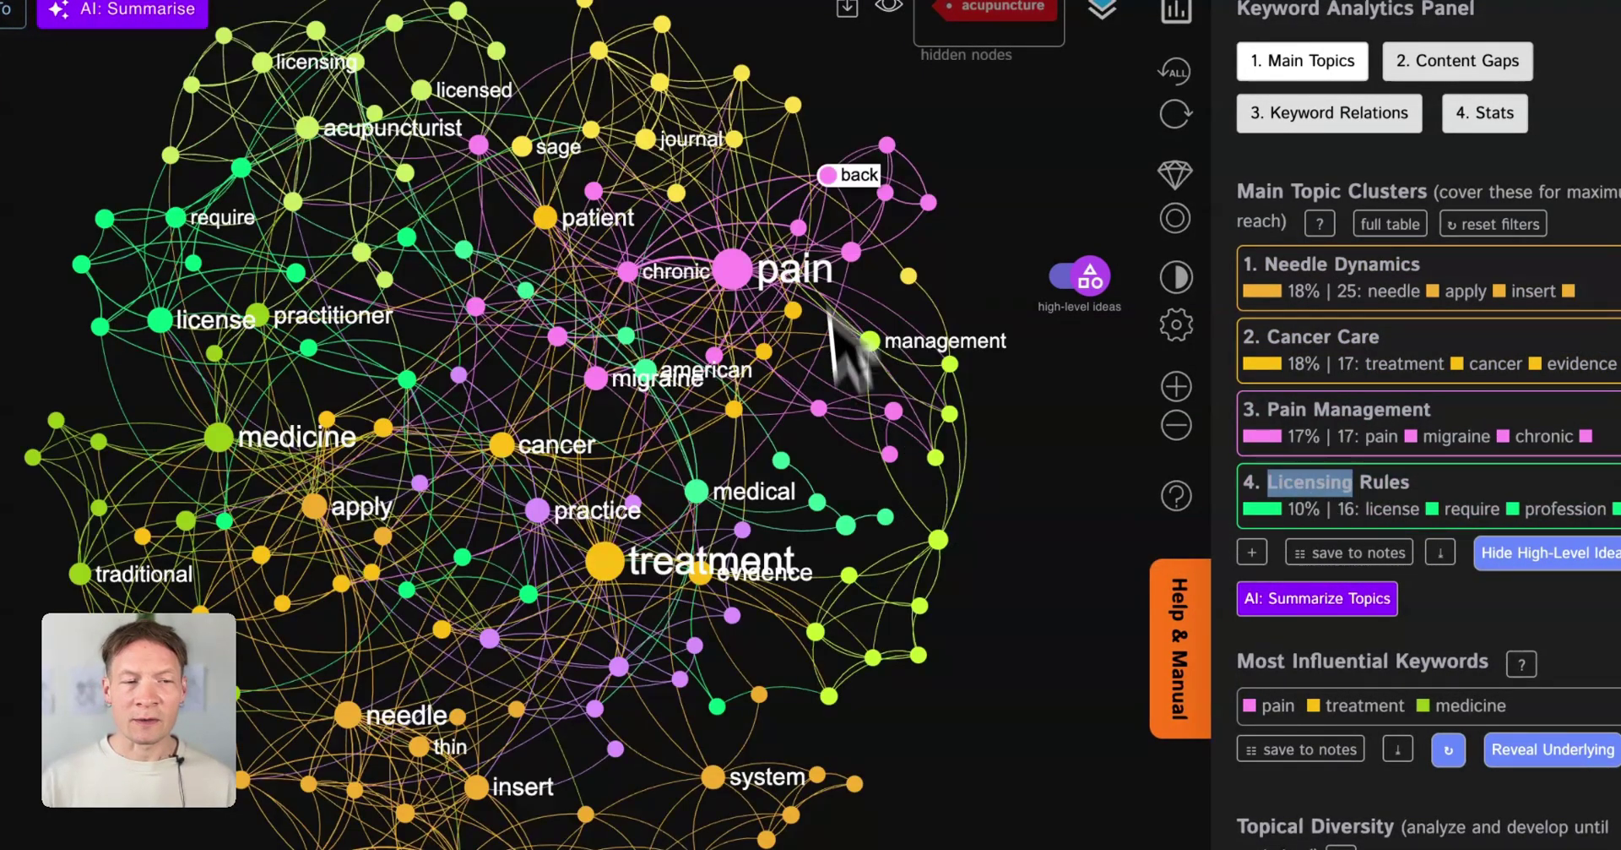
{"action": "left_click", "coordinate": [1071, 283]}
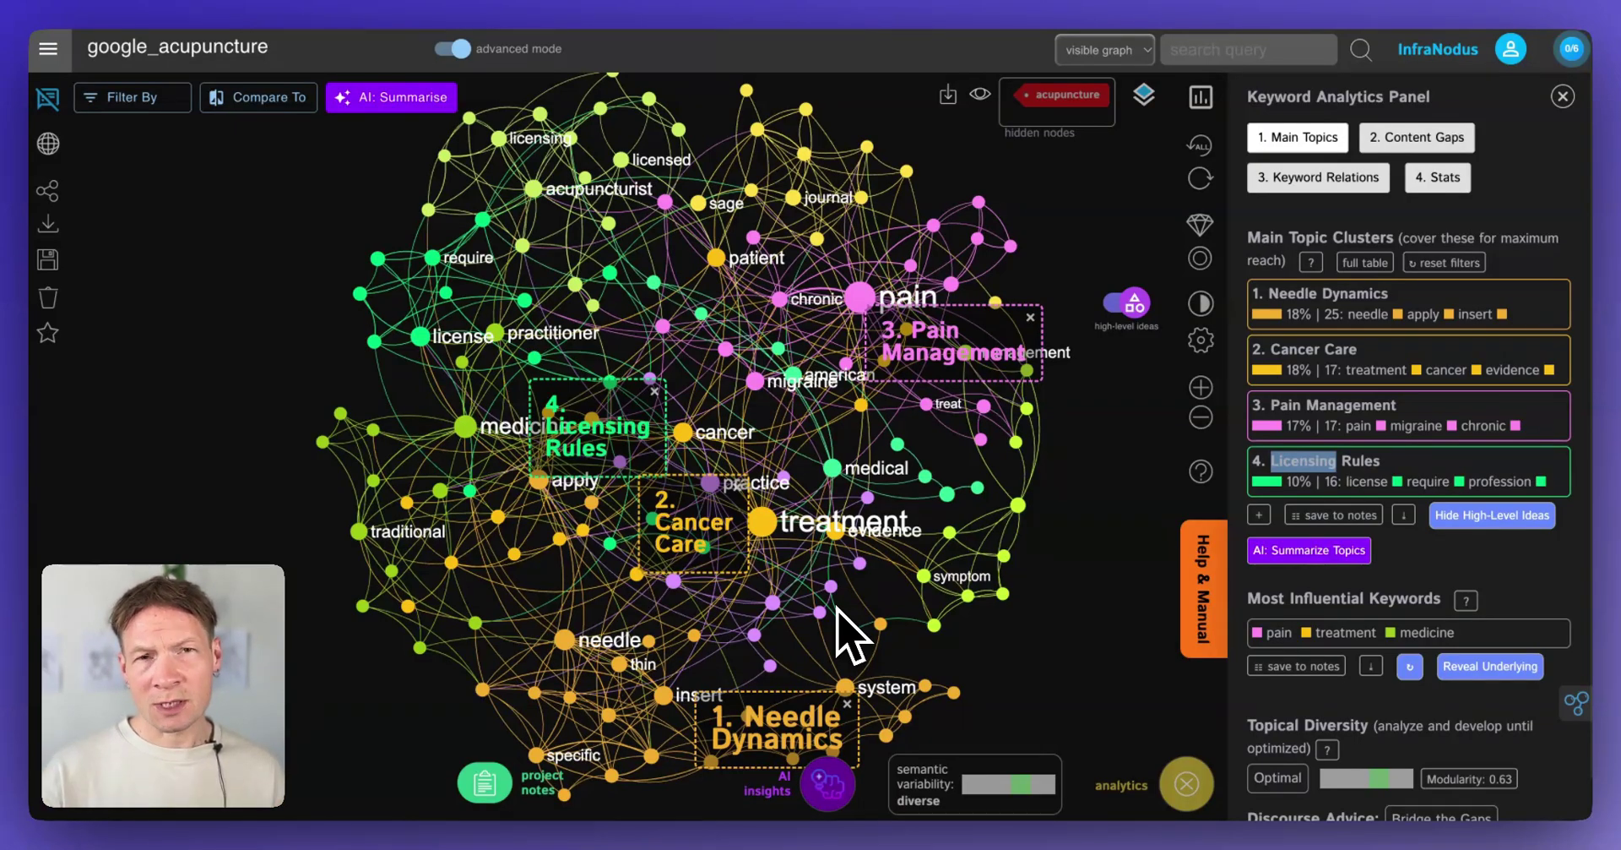
Highlight content gaps in the network and cycle through several suggested gap pairs.
{"action": "left_click", "coordinate": [1412, 146]}
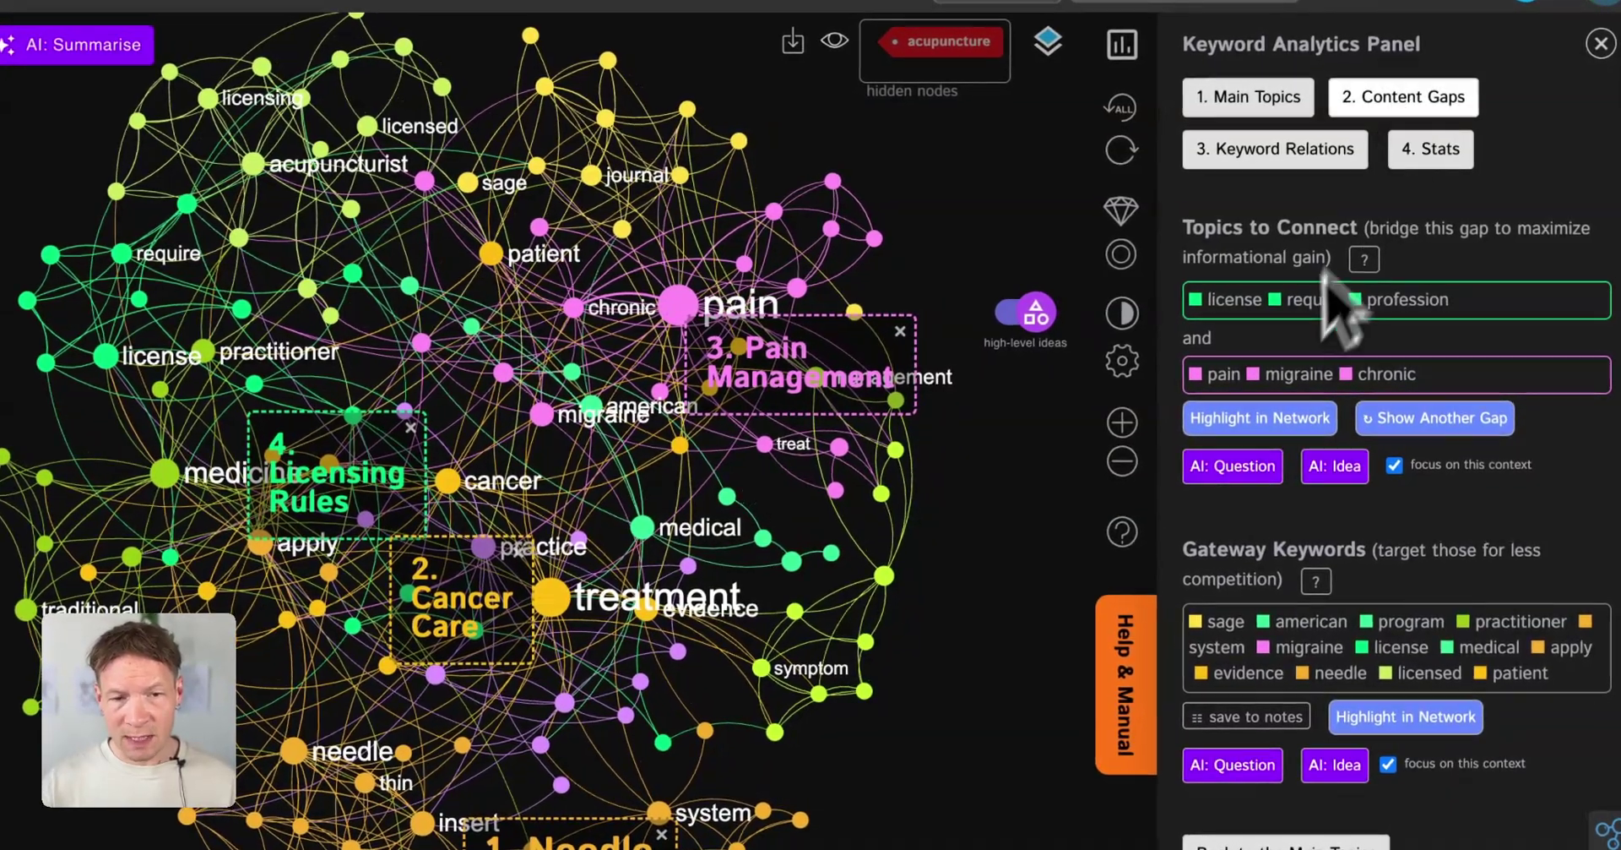
{"action": "left_click", "coordinate": [1246, 431]}
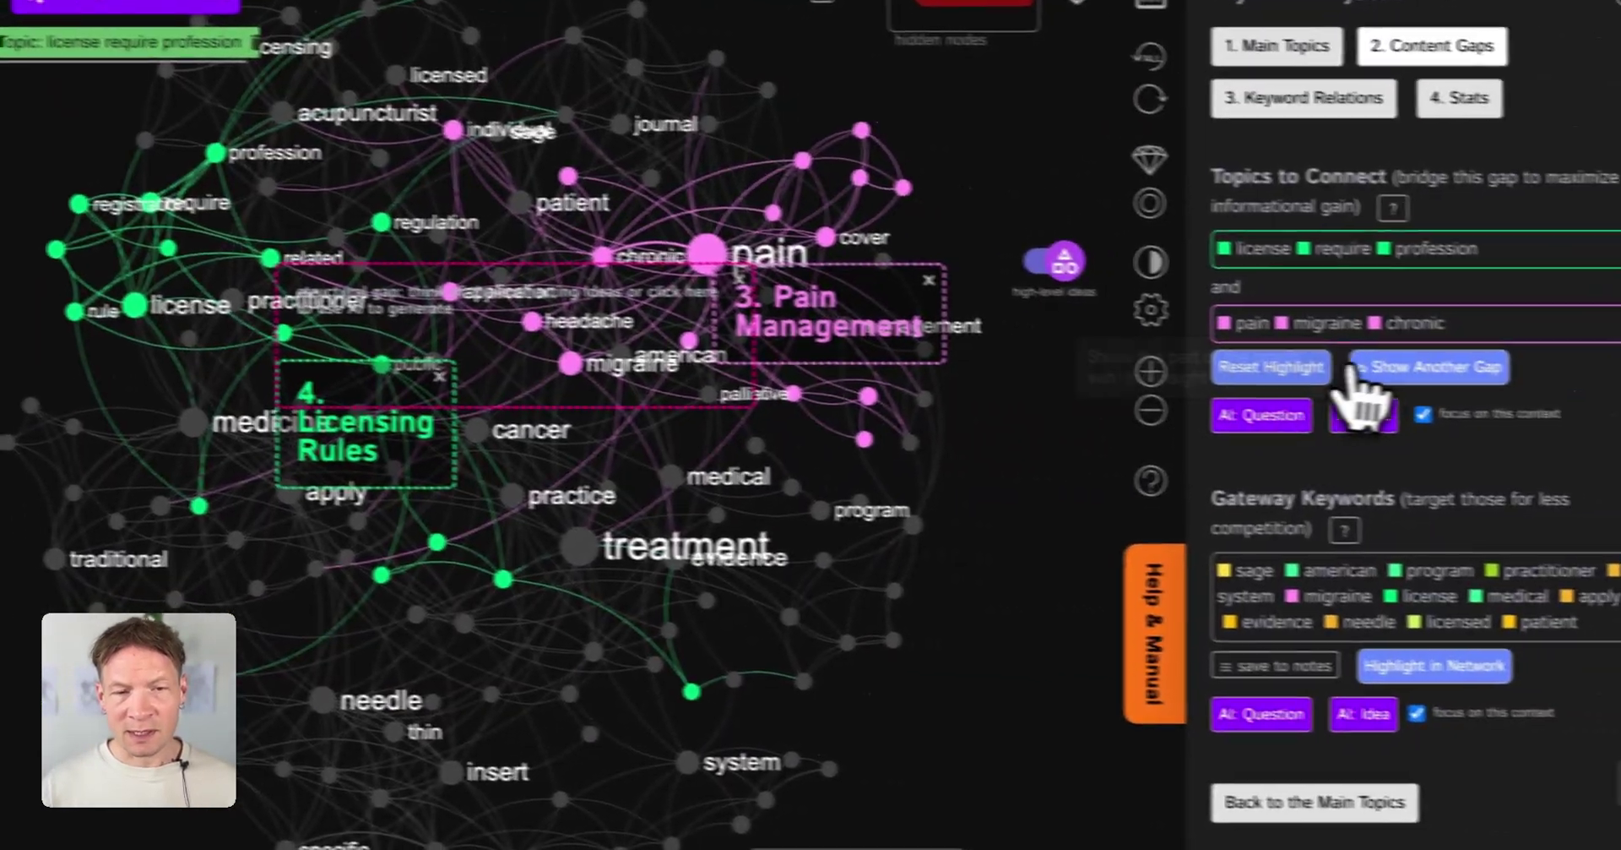
{"action": "left_click", "coordinate": [1545, 381]}
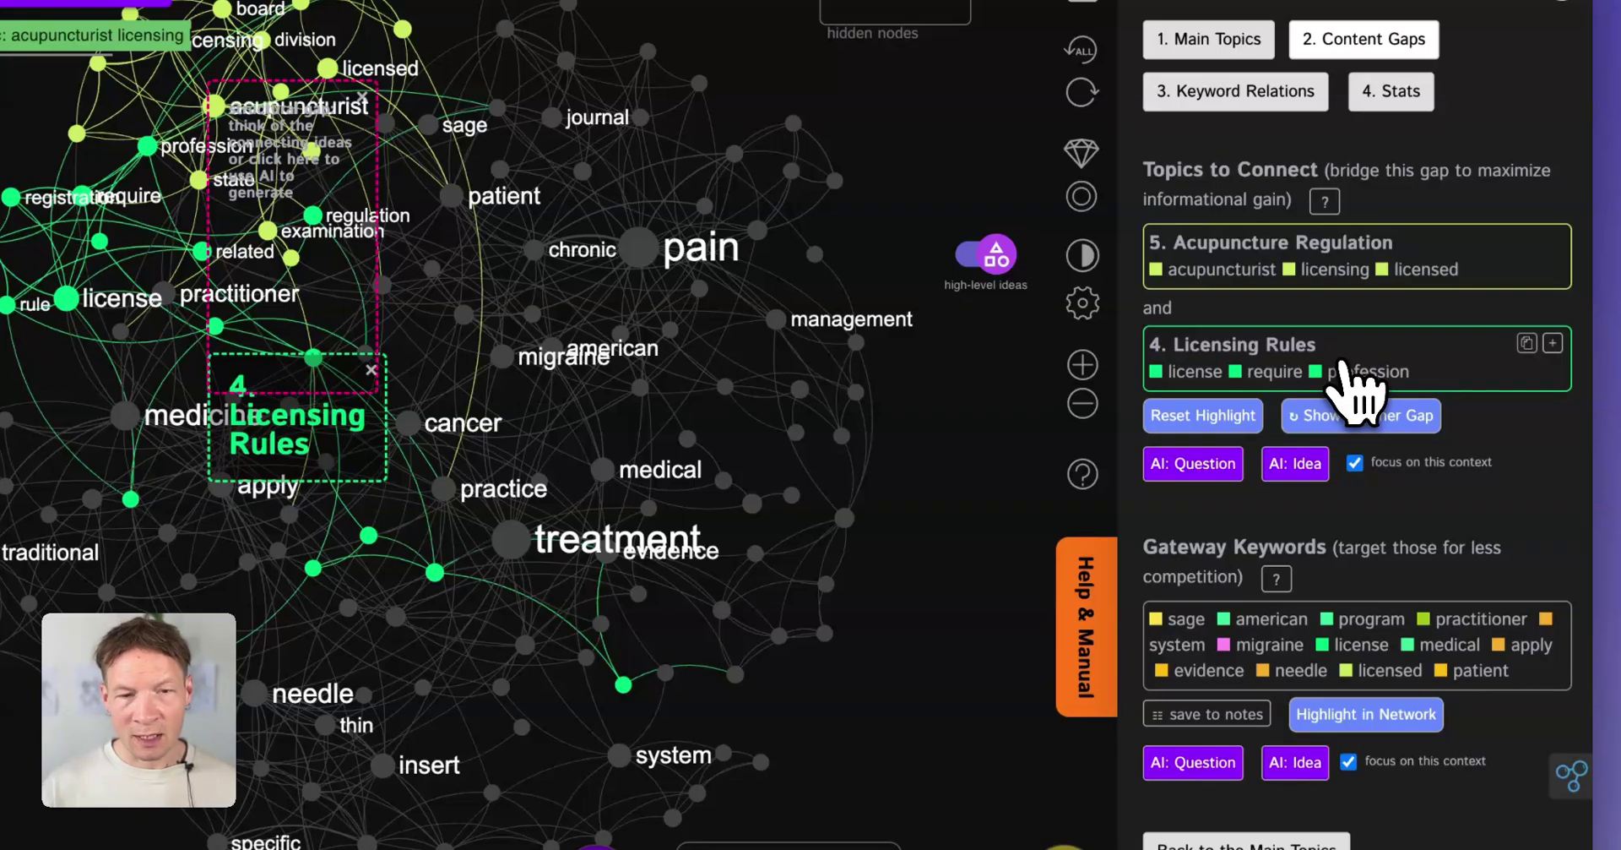
{"action": "left_click", "coordinate": [1354, 414]}
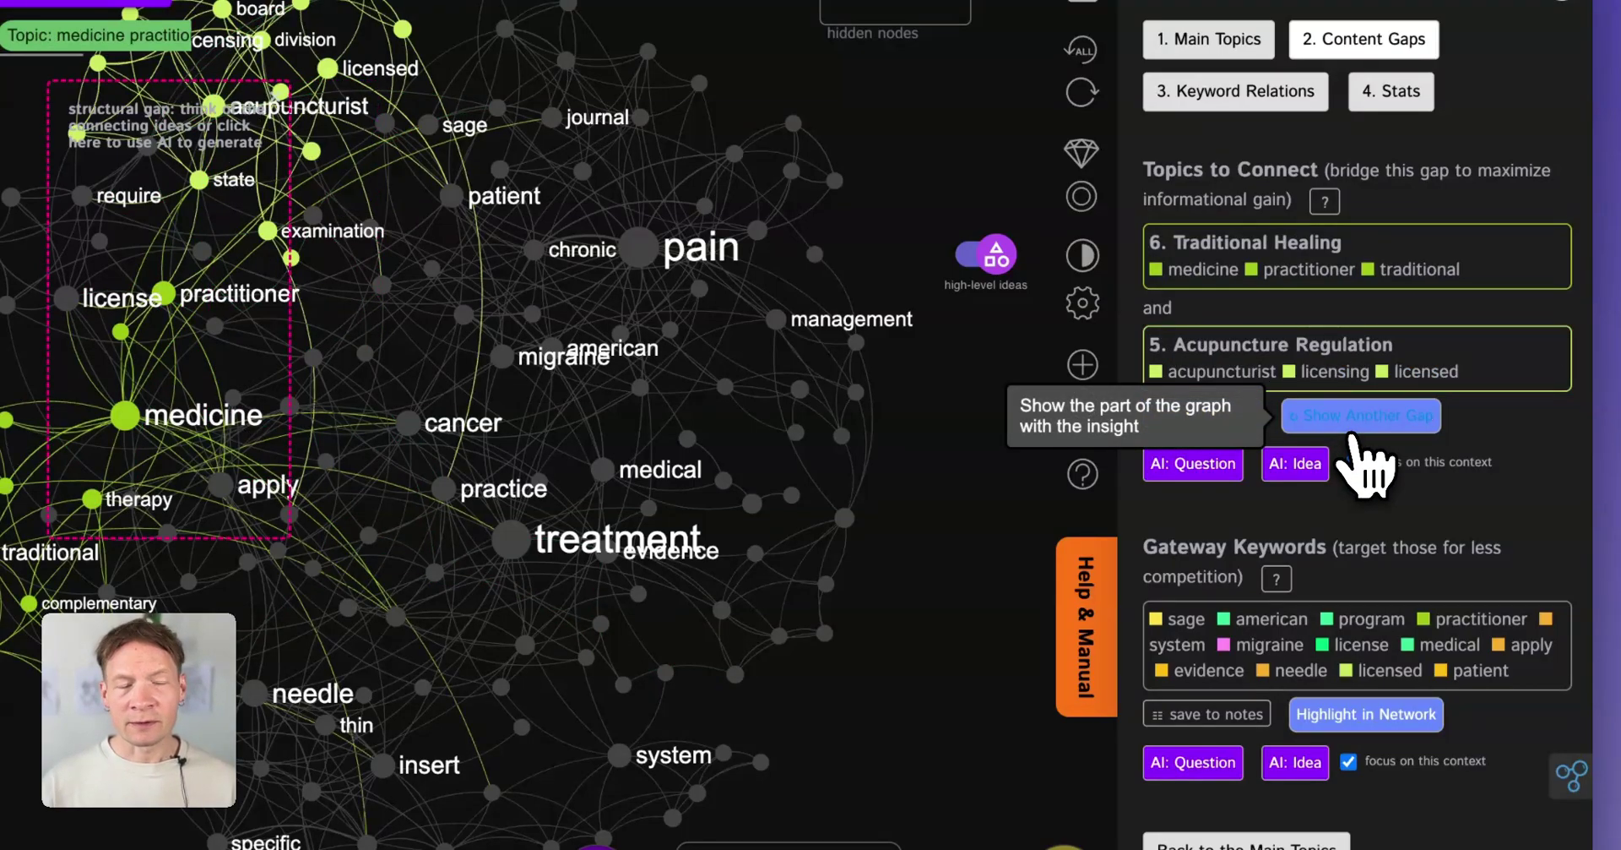
{"action": "left_click", "coordinate": [1353, 433]}
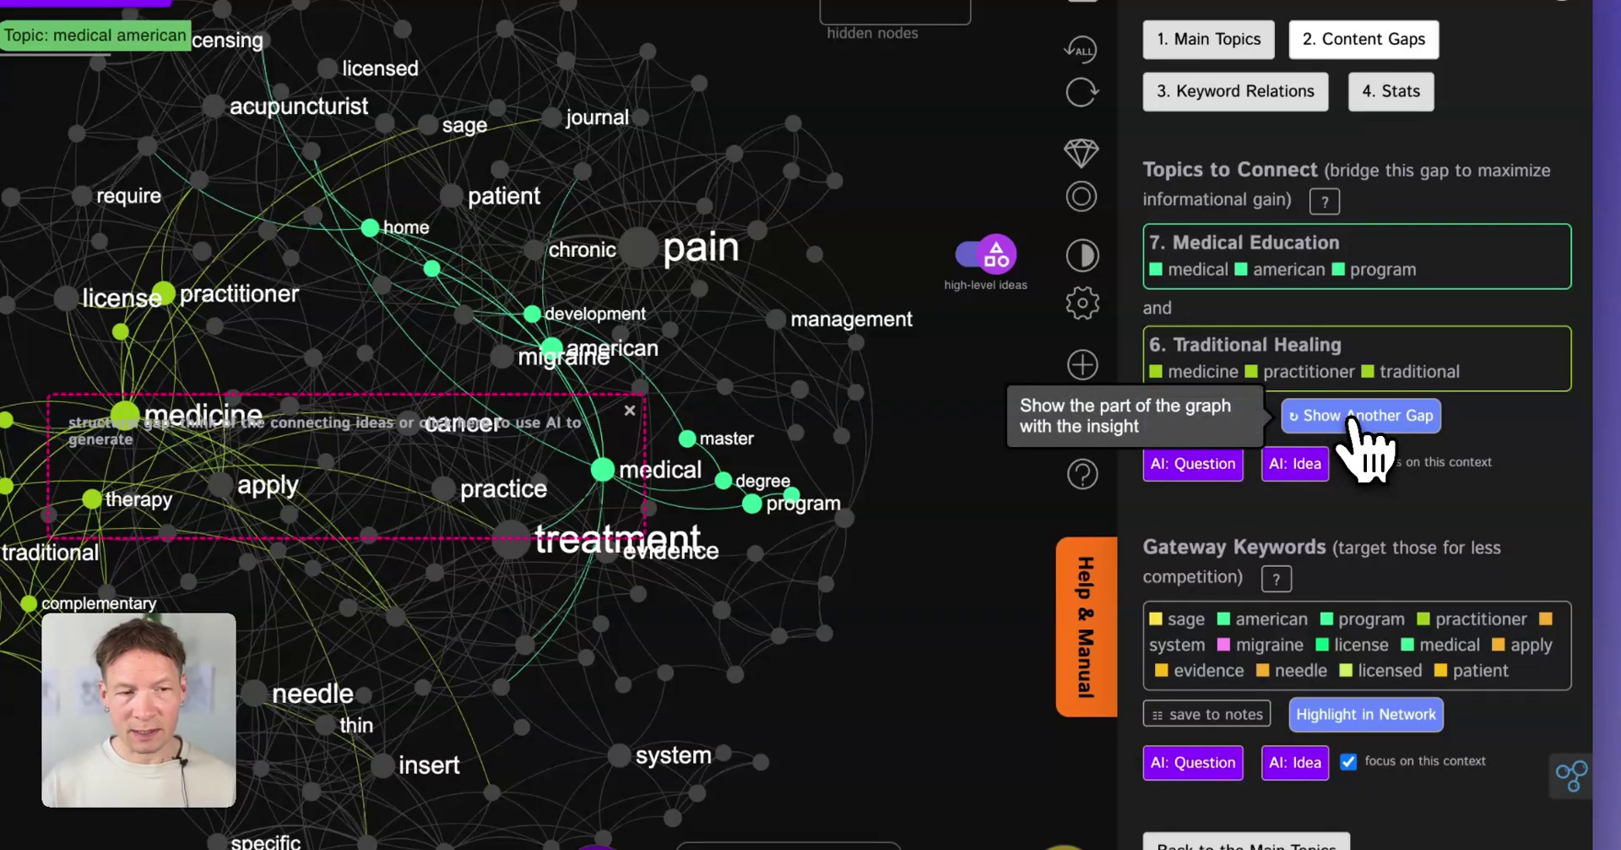
{"action": "left_click", "coordinate": [1360, 437]}
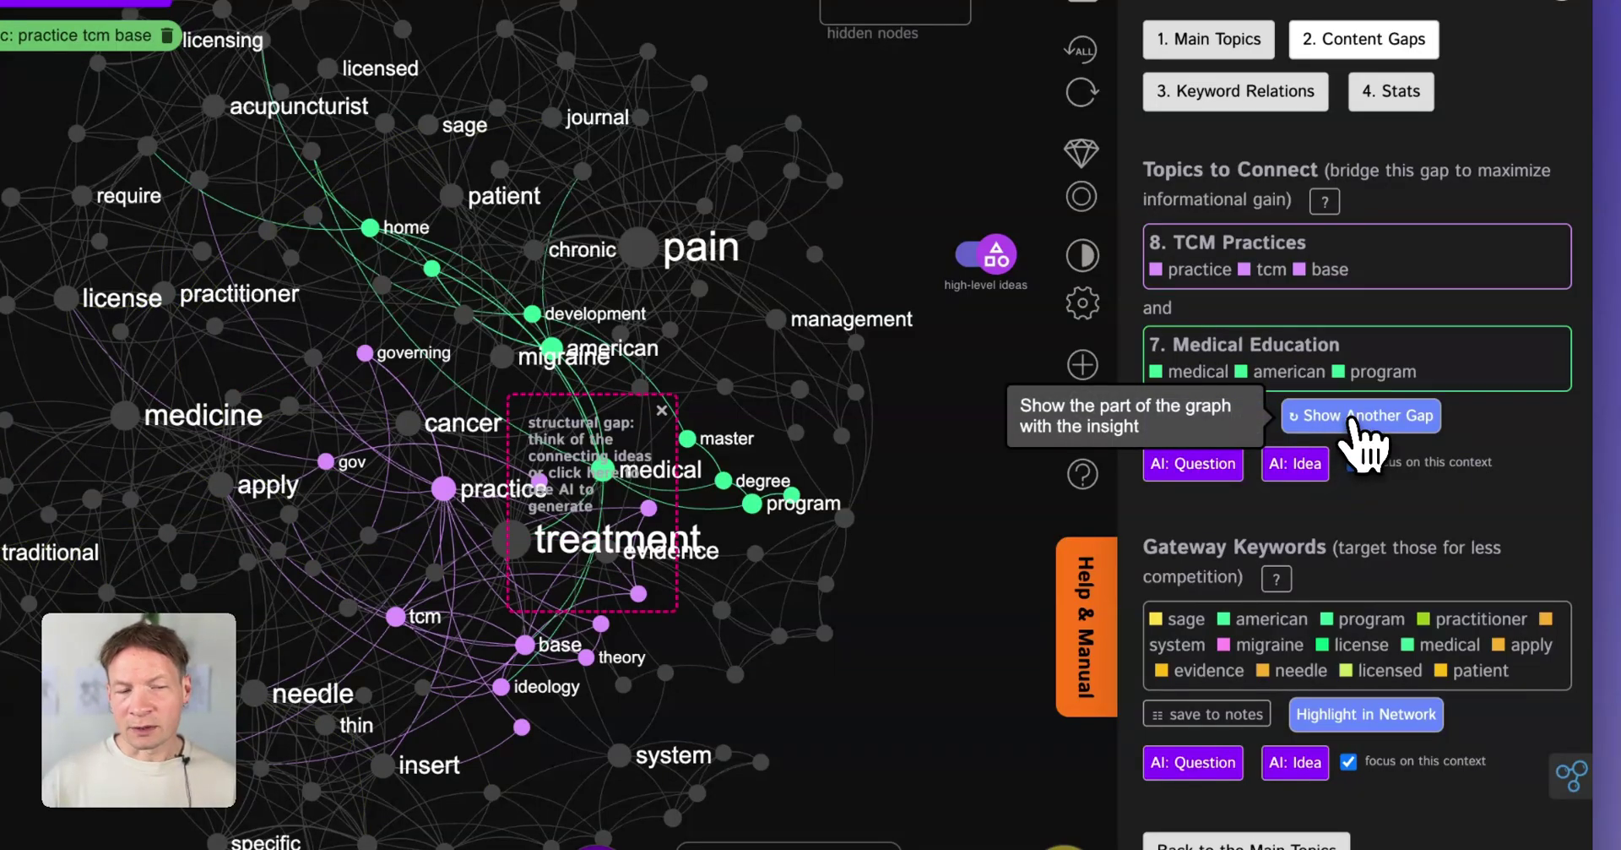
{"action": "left_click", "coordinate": [1361, 437]}
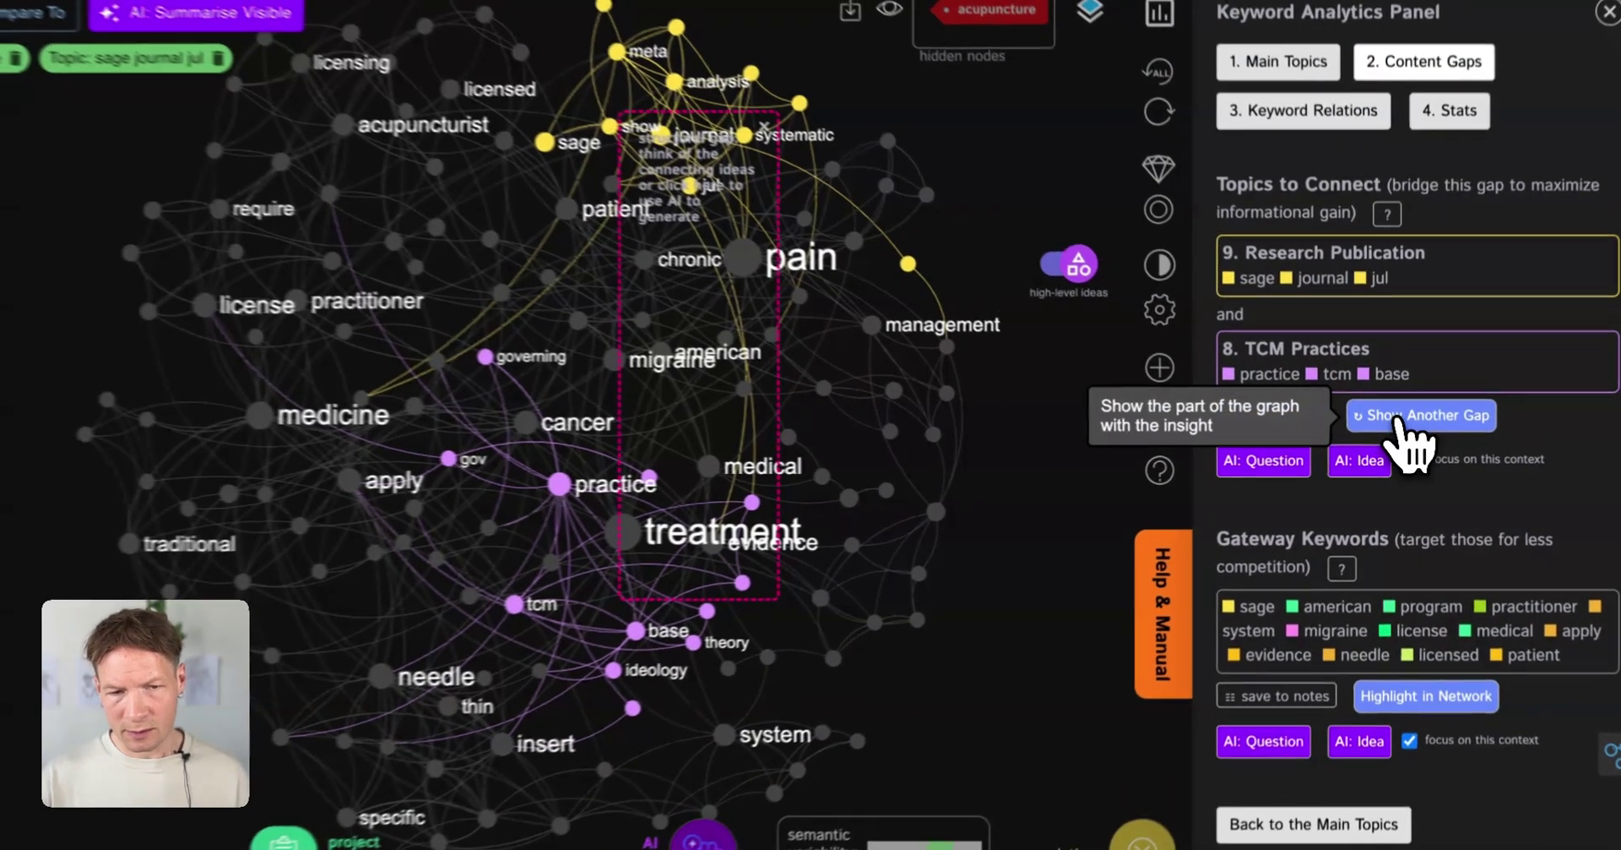
{"action": "left_click", "coordinate": [1402, 418]}
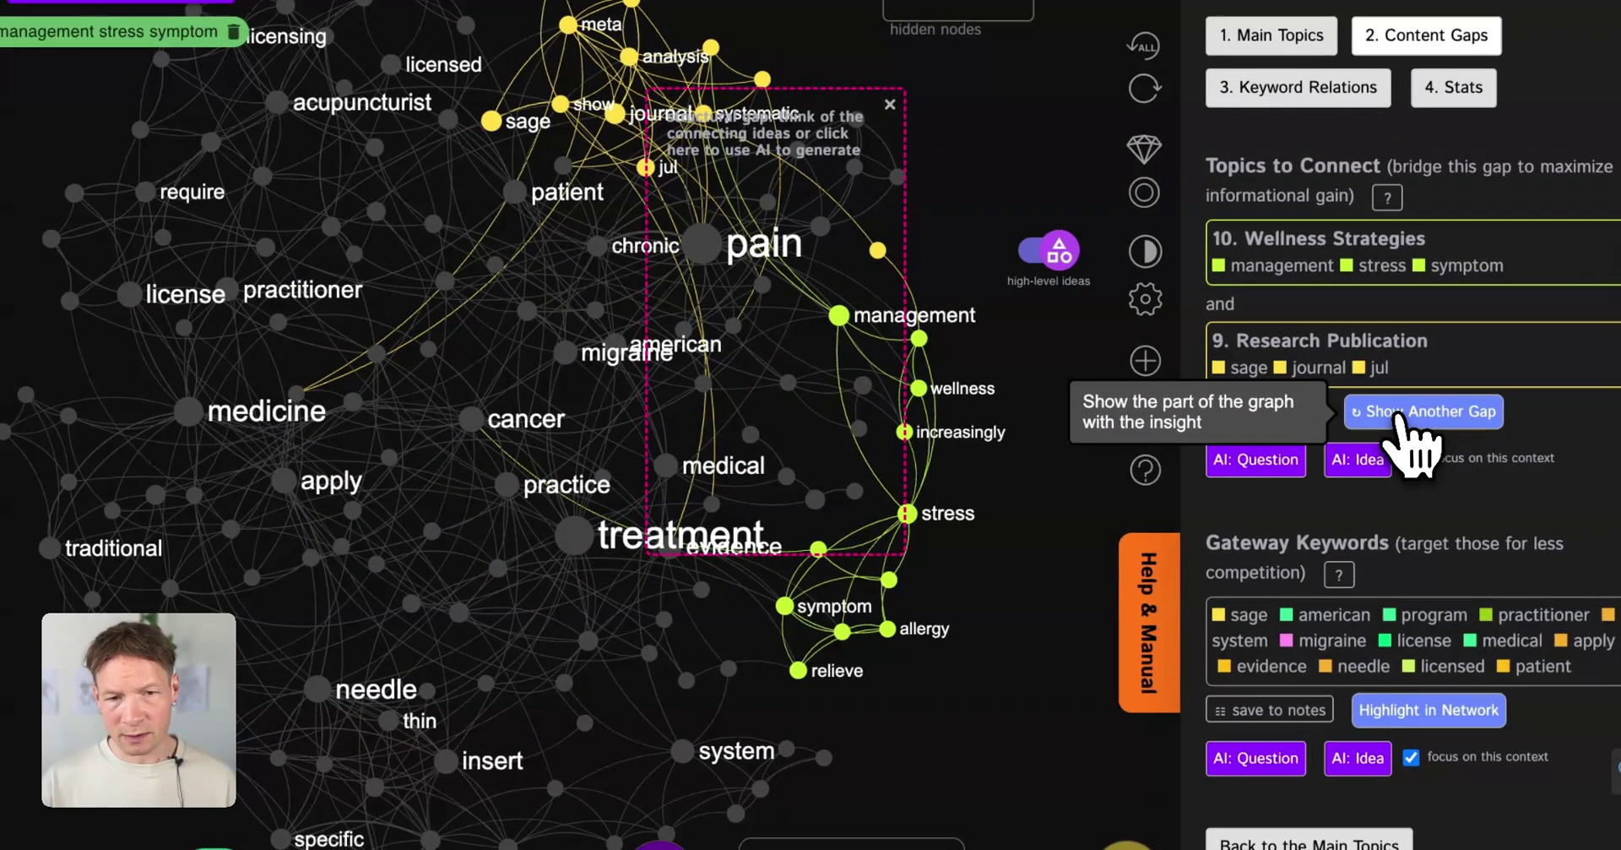
{"action": "left_click", "coordinate": [1402, 418]}
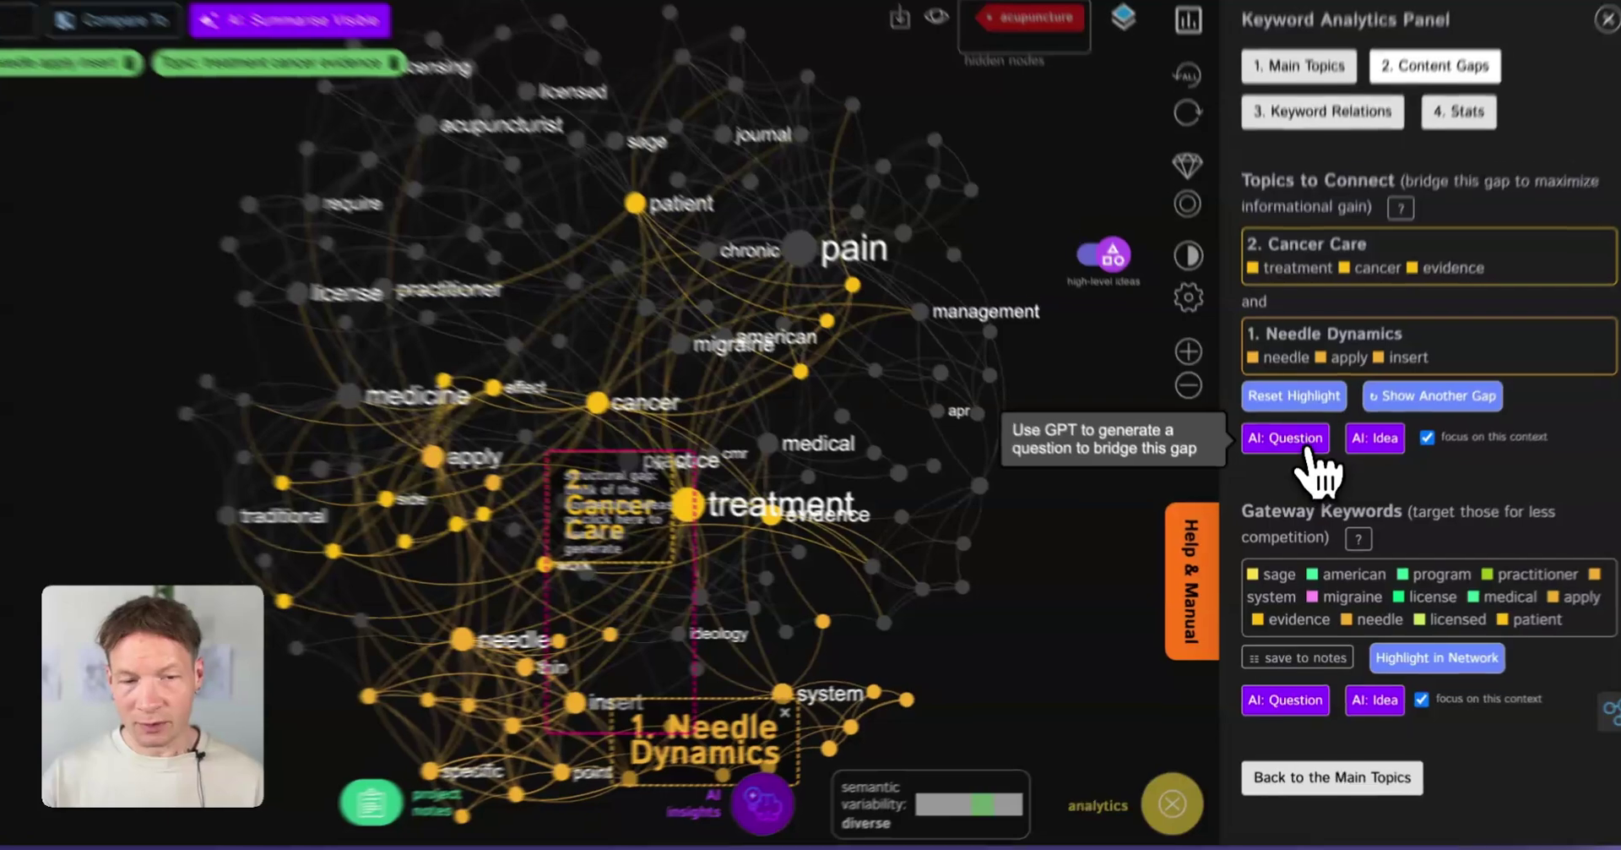
Generate an AI question and response for the Cancer Care–Needle Dynamics gap, then switch to low-level ideas.
{"action": "left_click", "coordinate": [1301, 463]}
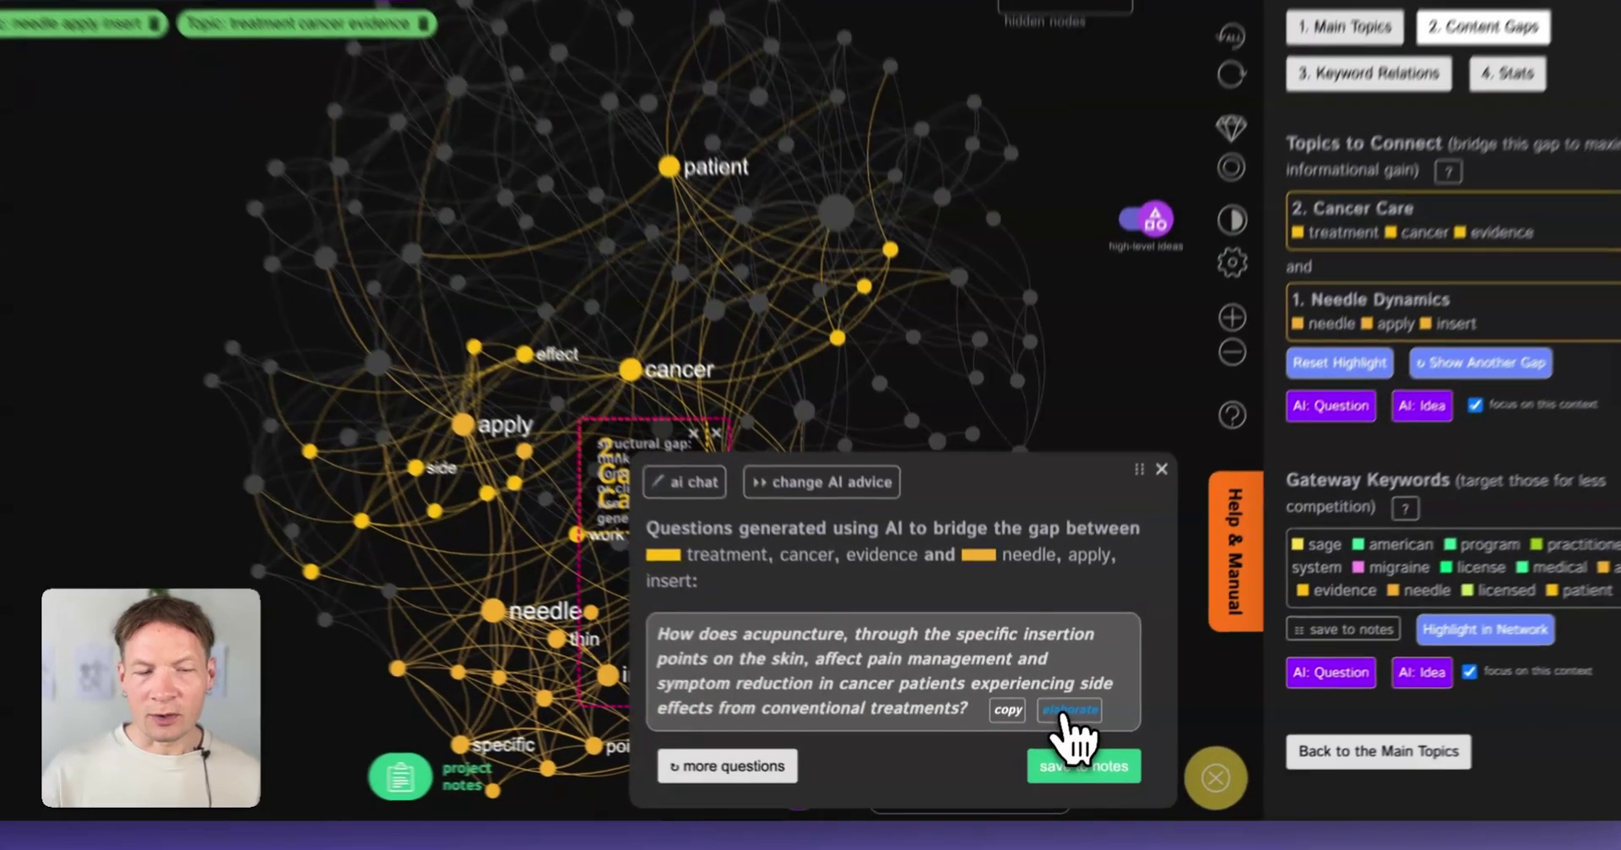
{"action": "left_click", "coordinate": [1061, 724]}
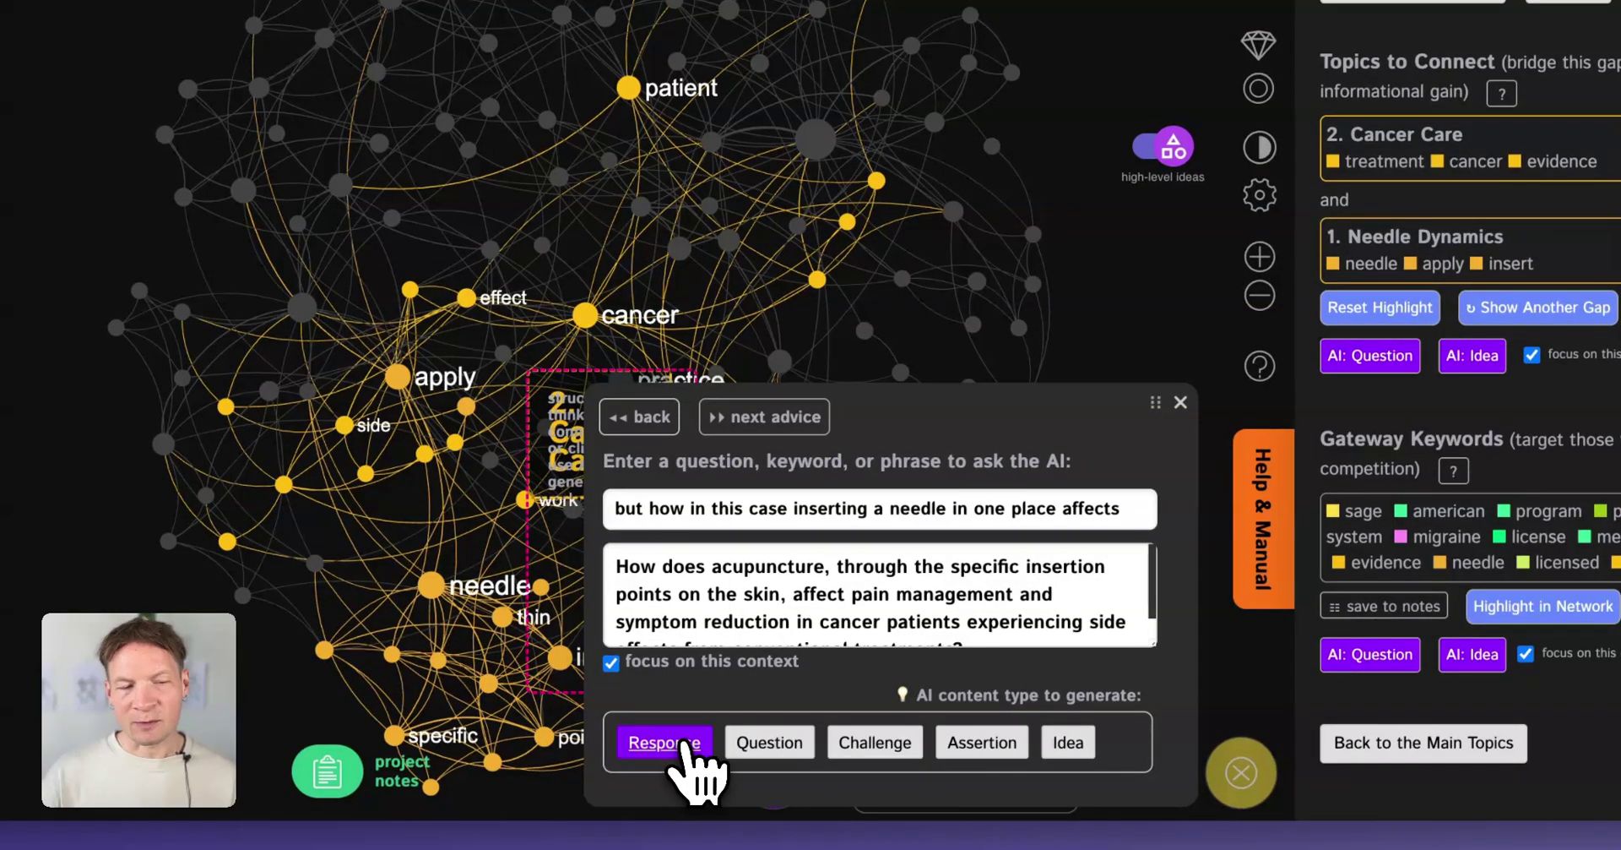
{"action": "left_click", "coordinate": [664, 742]}
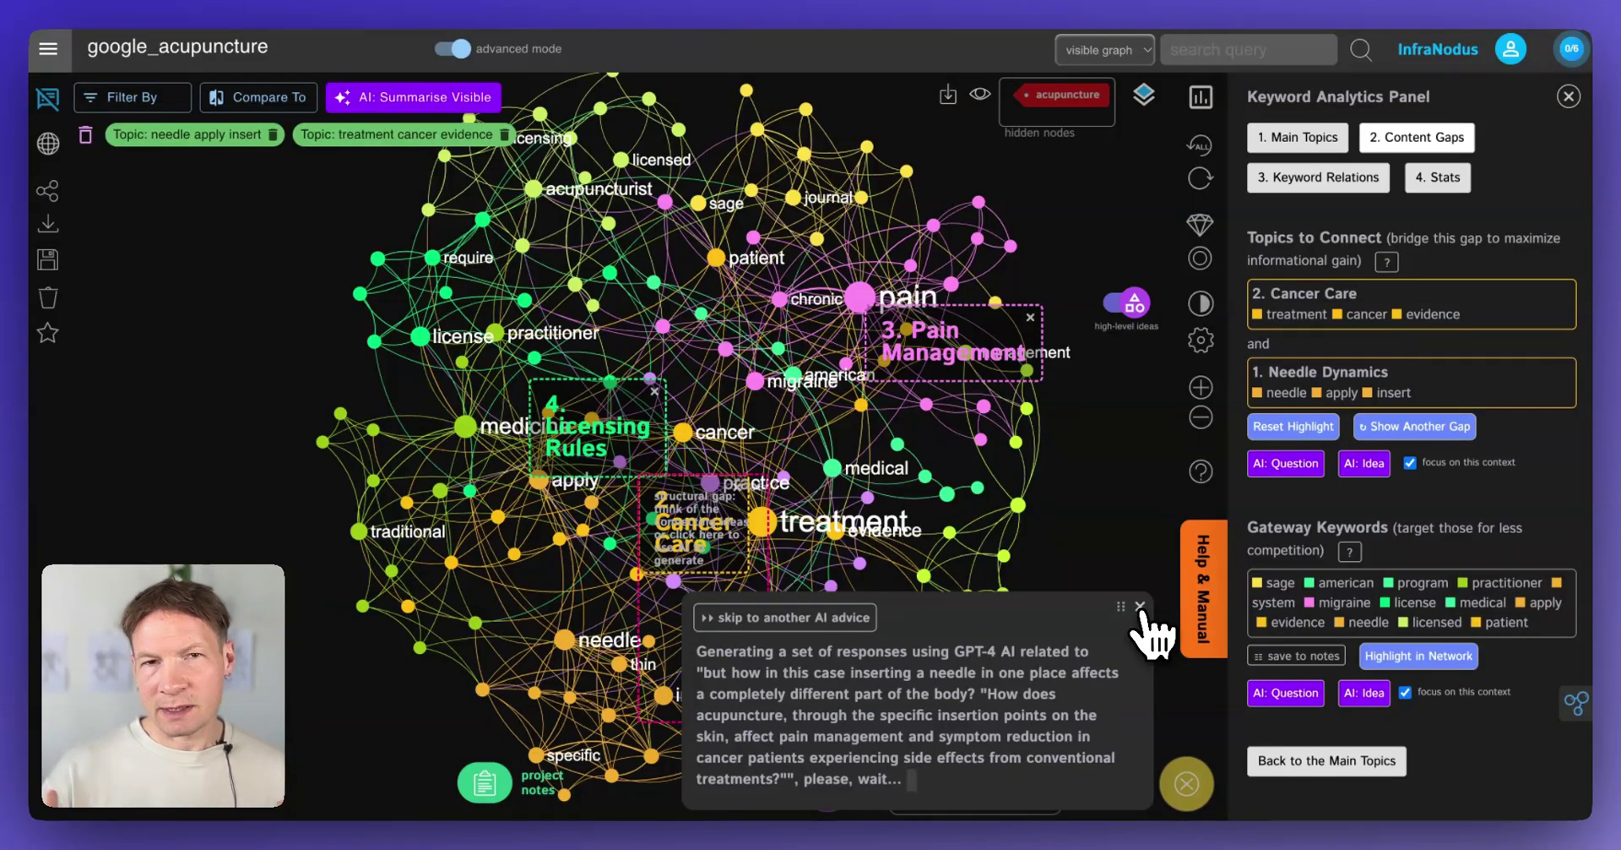
{"action": "scroll", "coordinate": [897, 644], "scroll_direction": "down", "scroll_amount": 5}
{"action": "scroll", "coordinate": [895, 642], "scroll_direction": "up", "scroll_amount": 5}
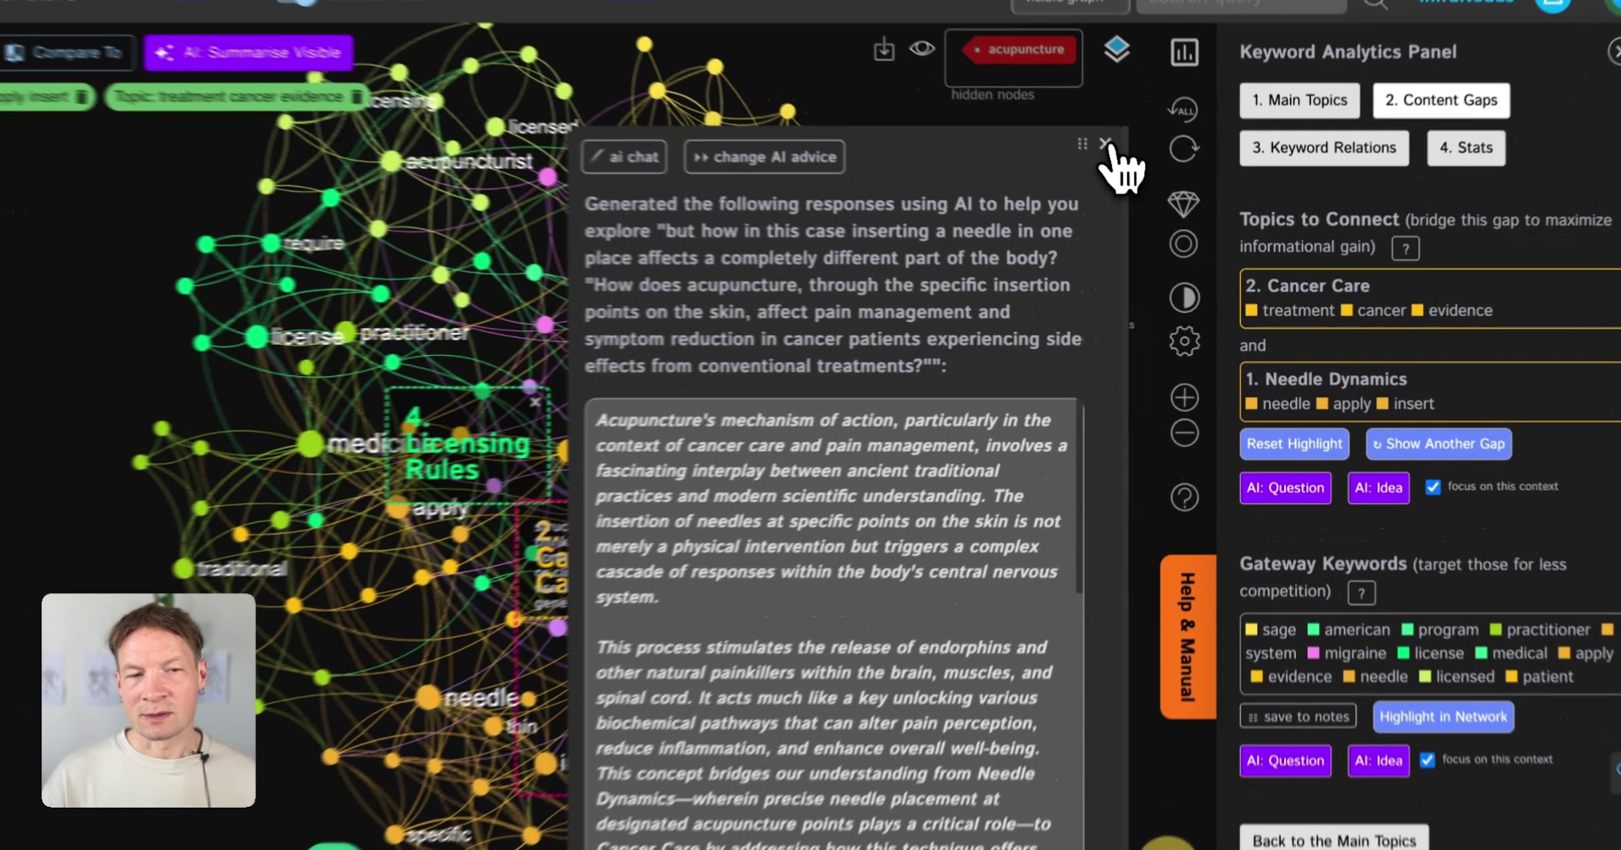
{"action": "left_click", "coordinate": [1134, 173]}
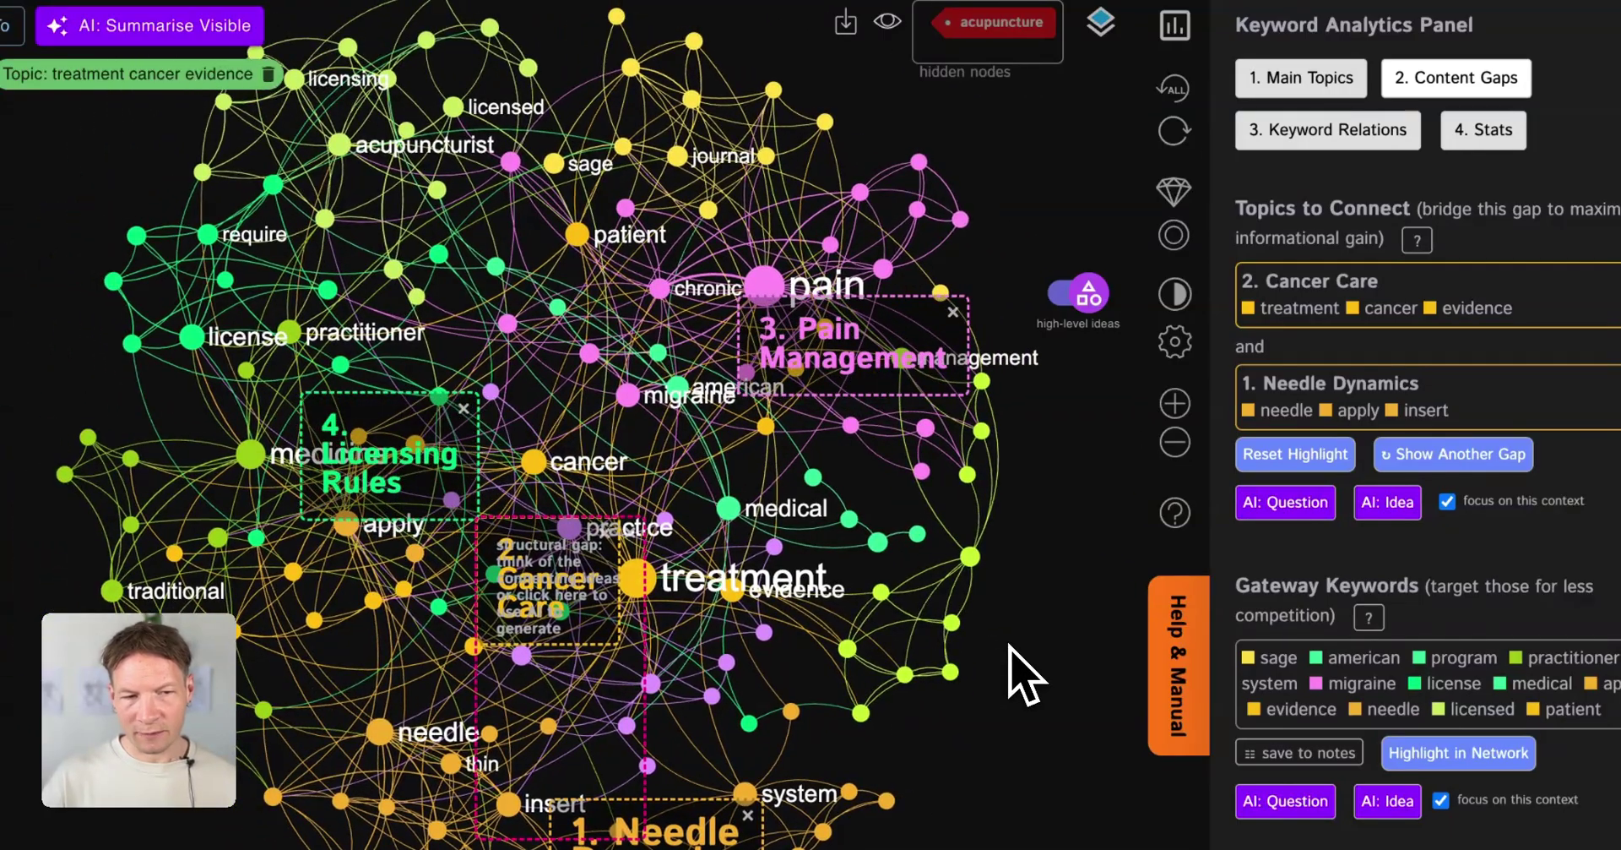
{"action": "left_click", "coordinate": [1069, 319]}
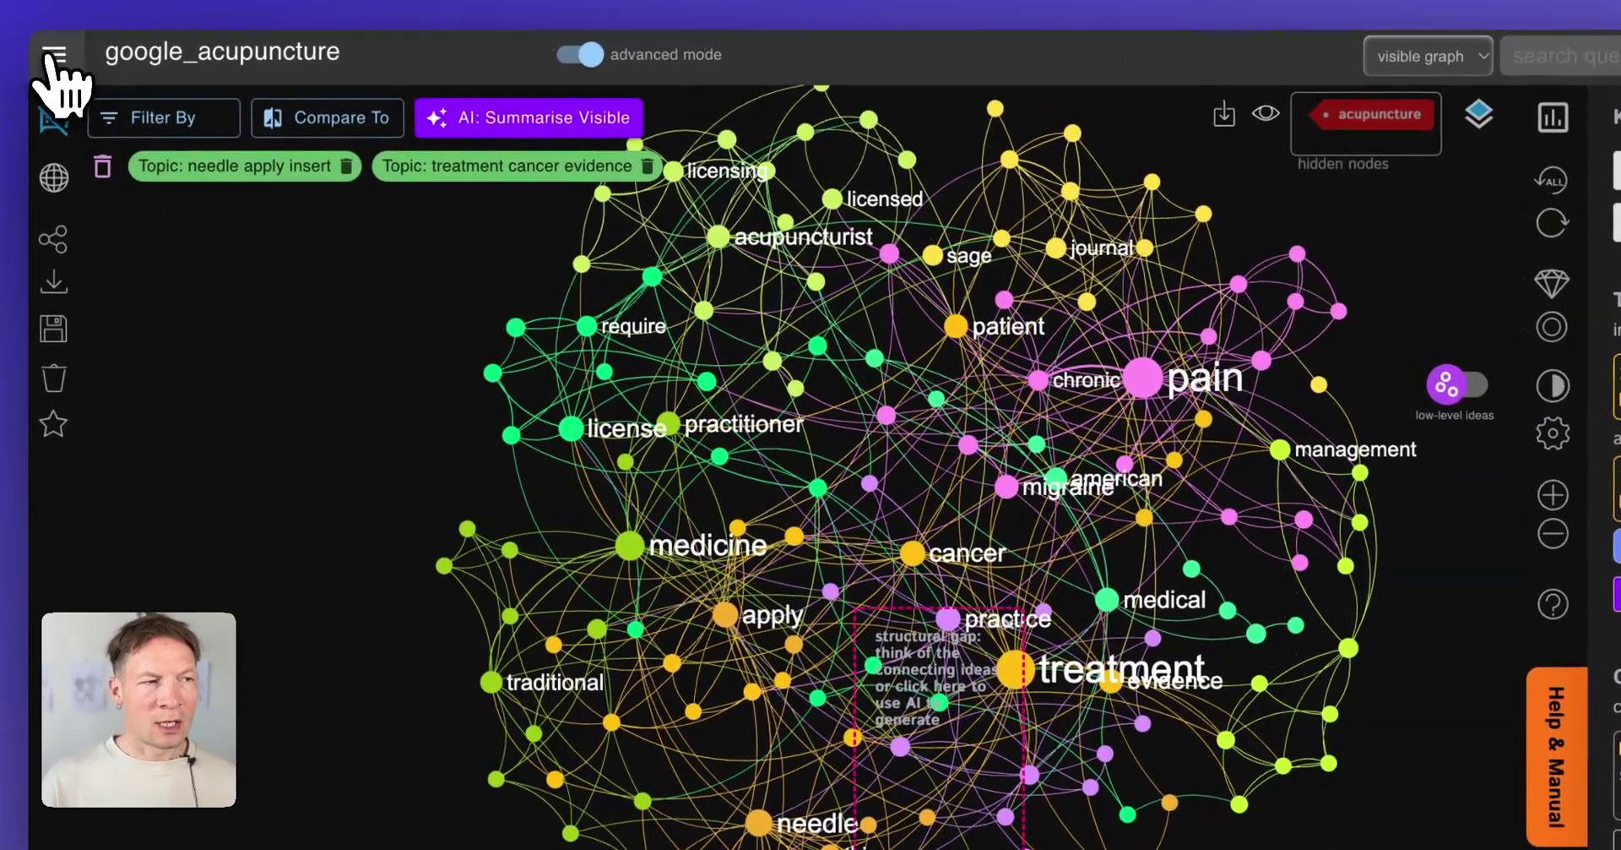
Start a Market and SEO Analysis for 'acupuncture' using Google search results.
{"action": "left_click", "coordinate": [48, 49]}
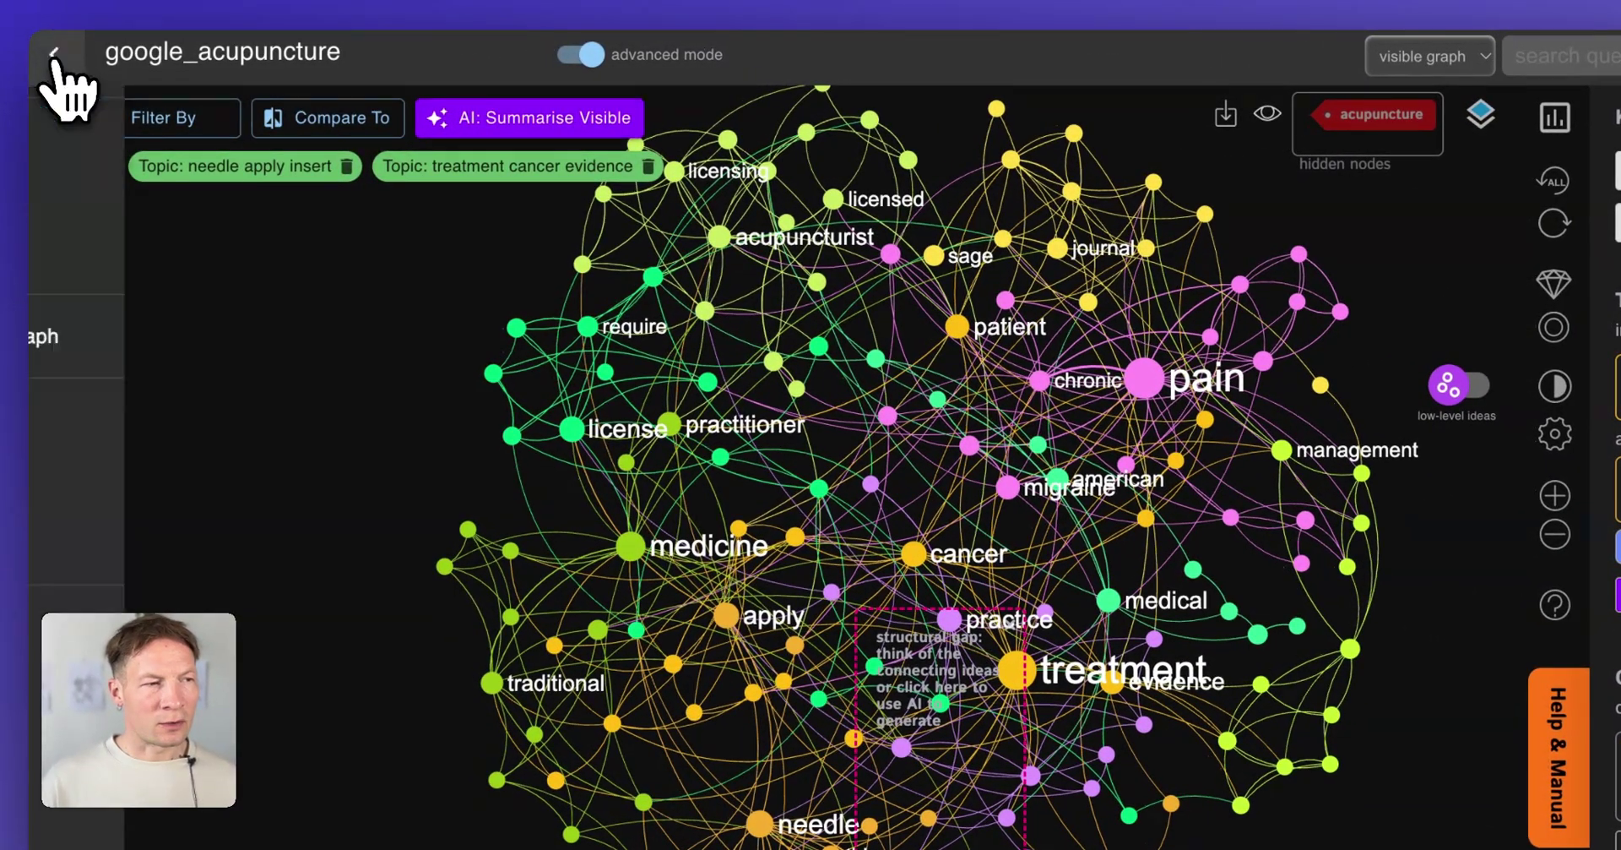
{"action": "left_click", "coordinate": [140, 205]}
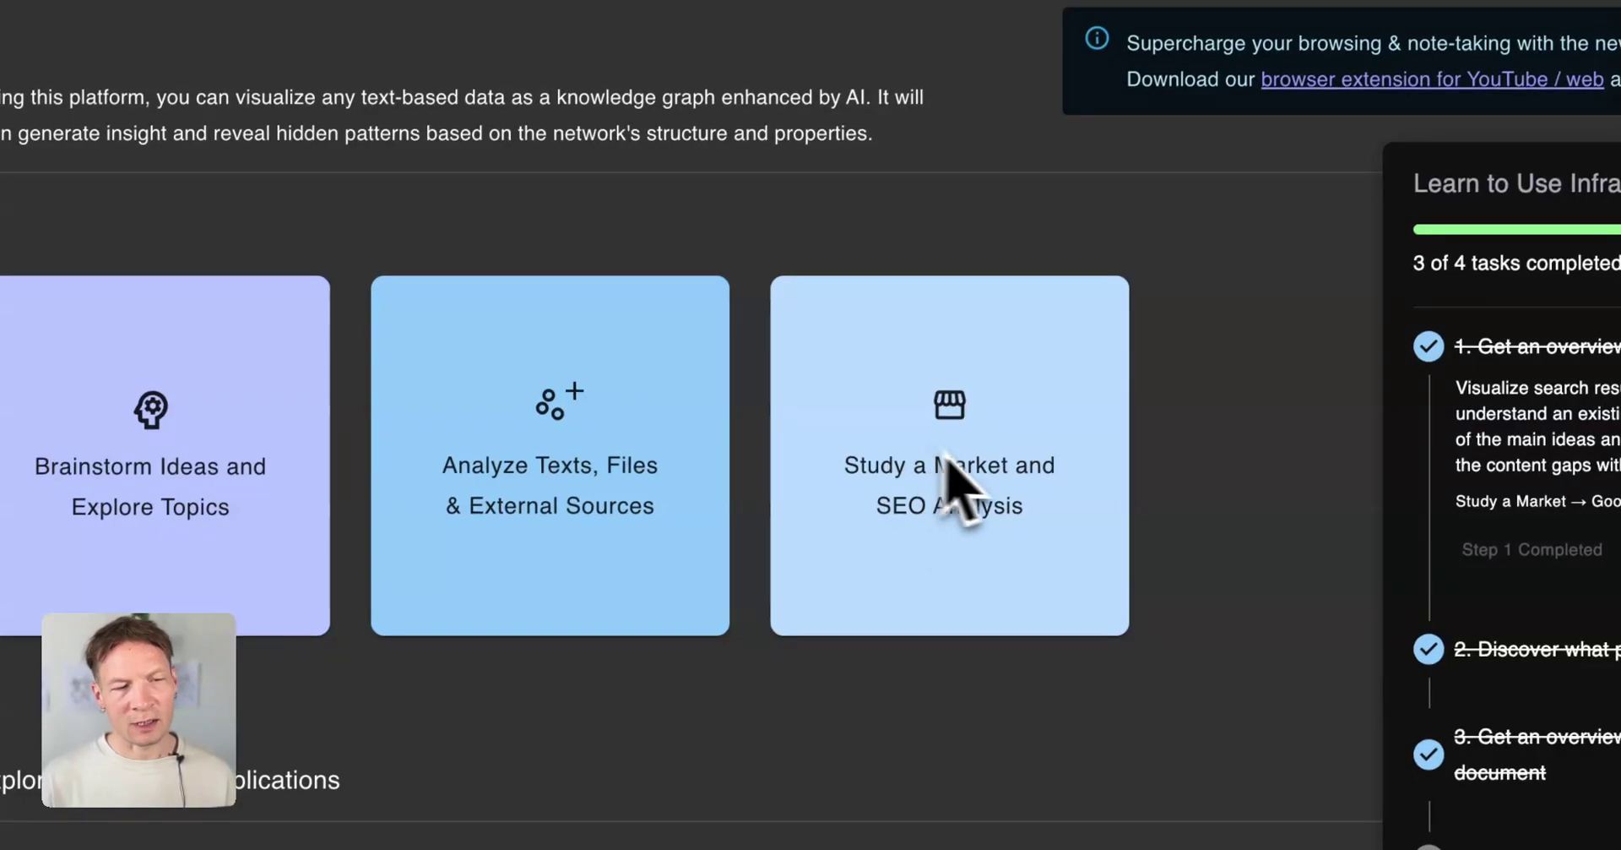
{"action": "left_click", "coordinate": [977, 475]}
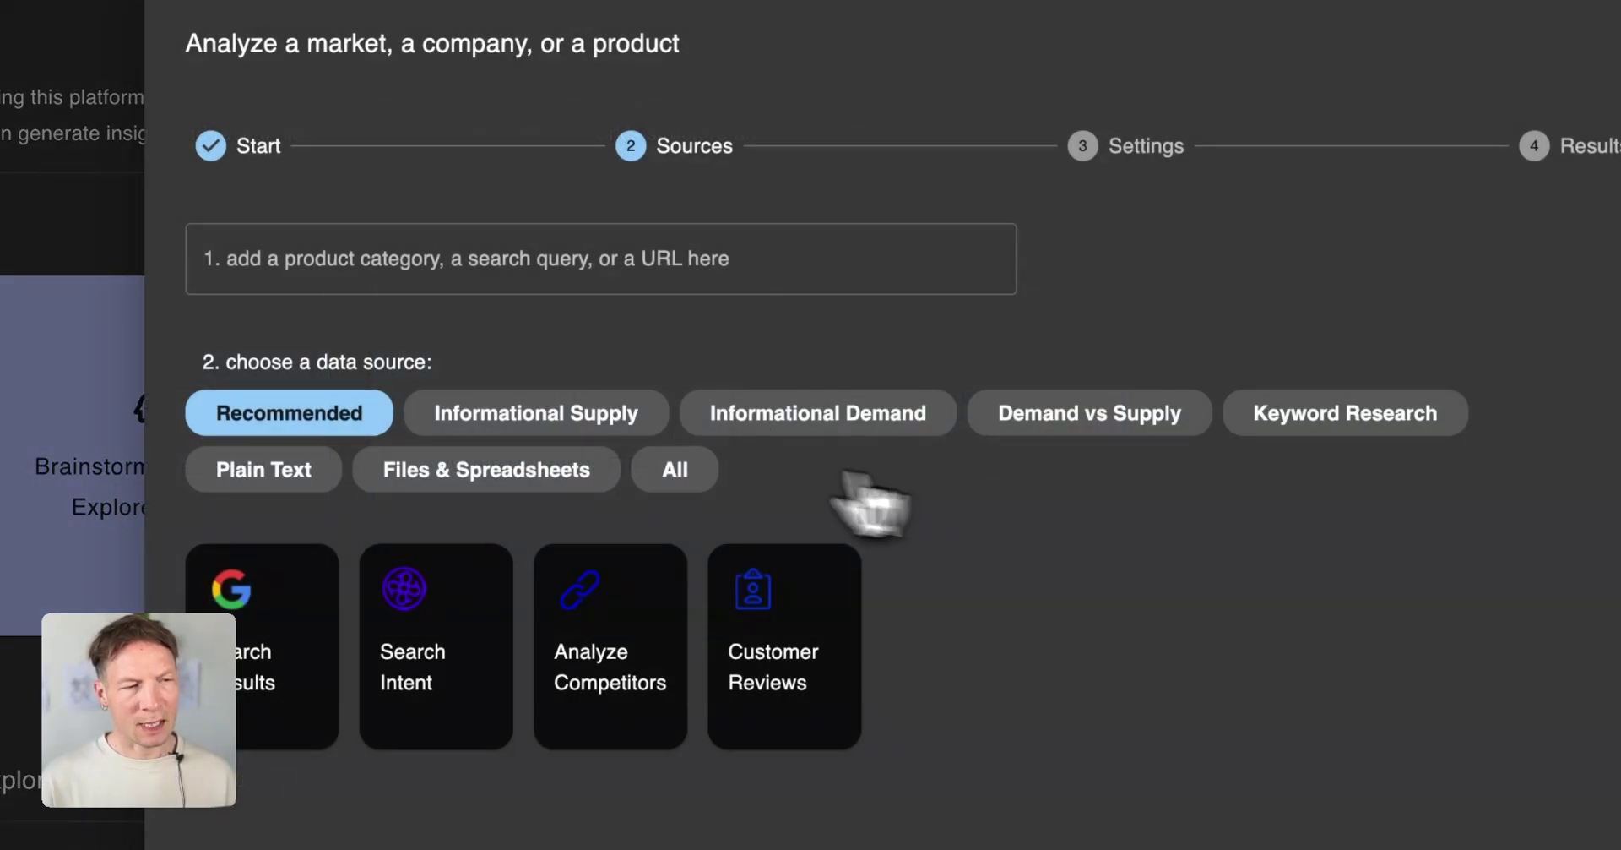
{"action": "left_click", "coordinate": [327, 253]}
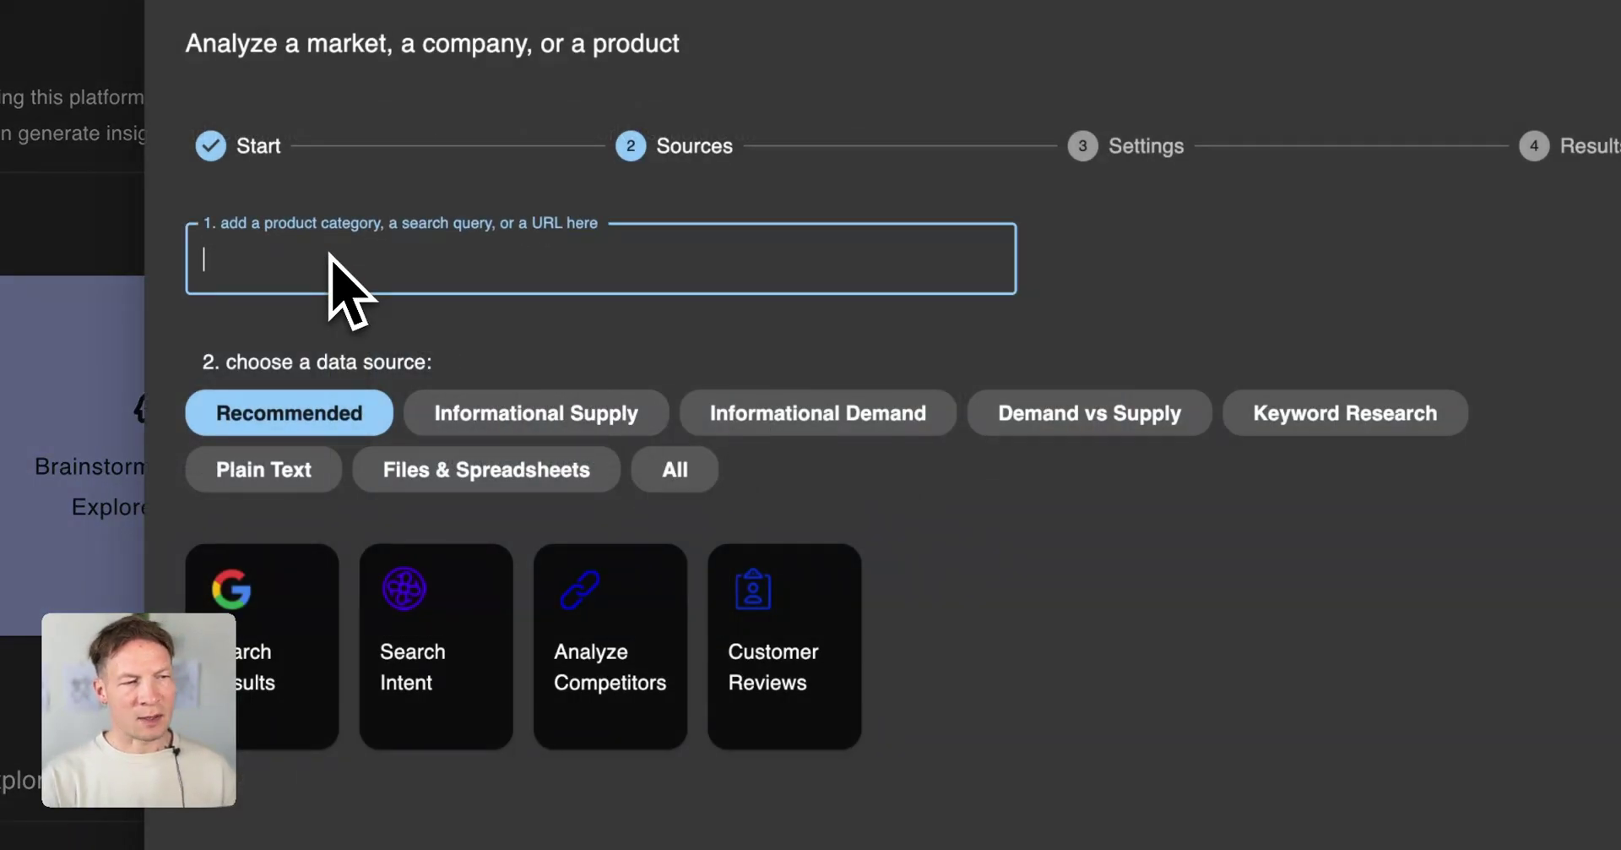
{"action": "type", "text": "acu"}
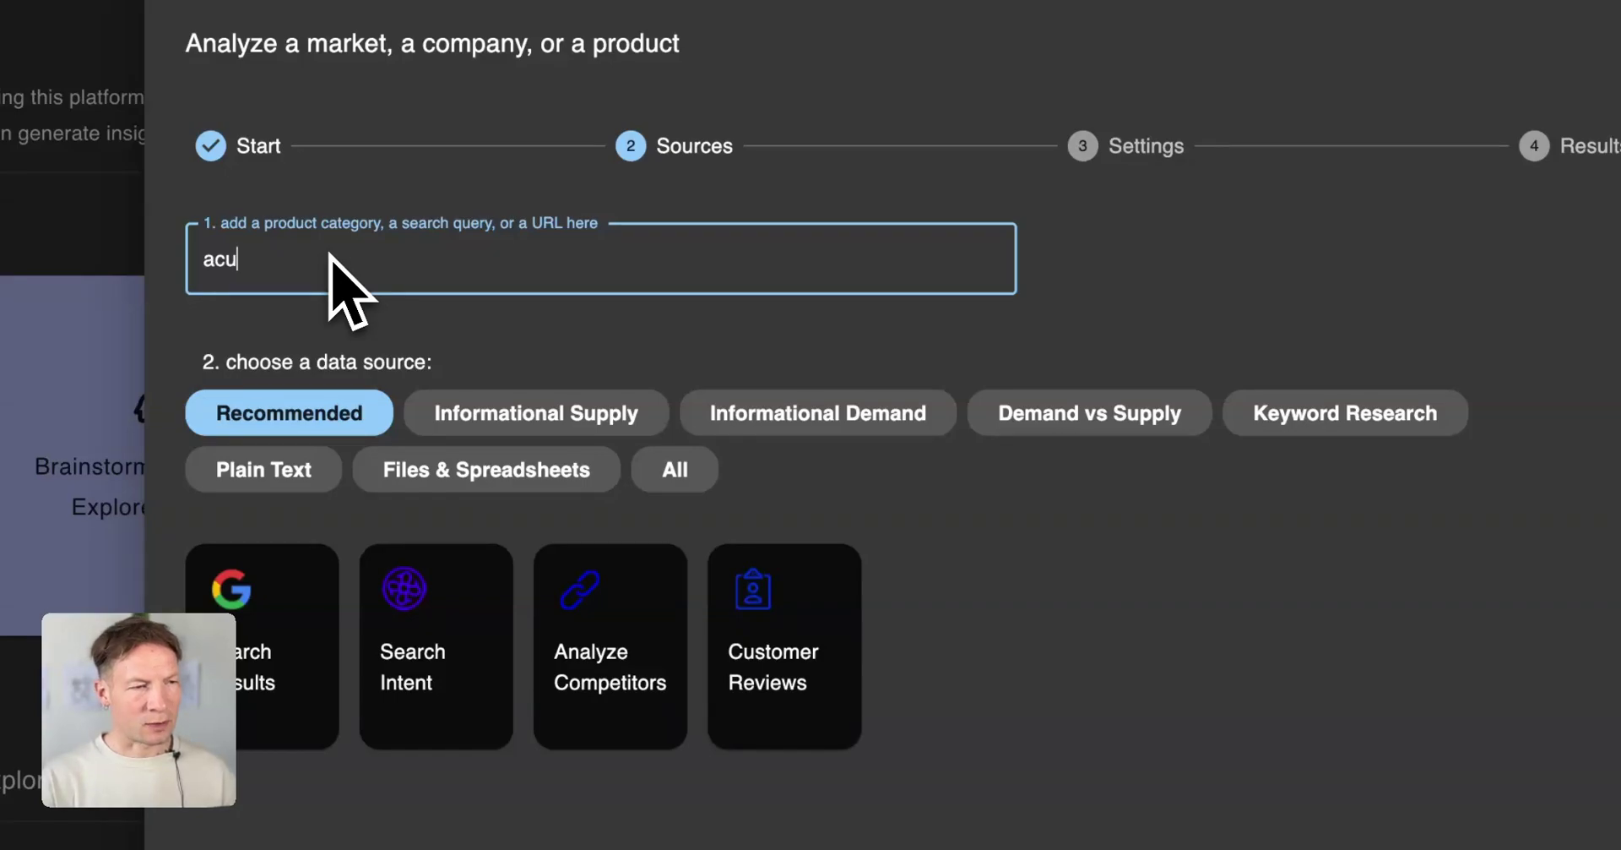
{"action": "type", "text": "puncture"}
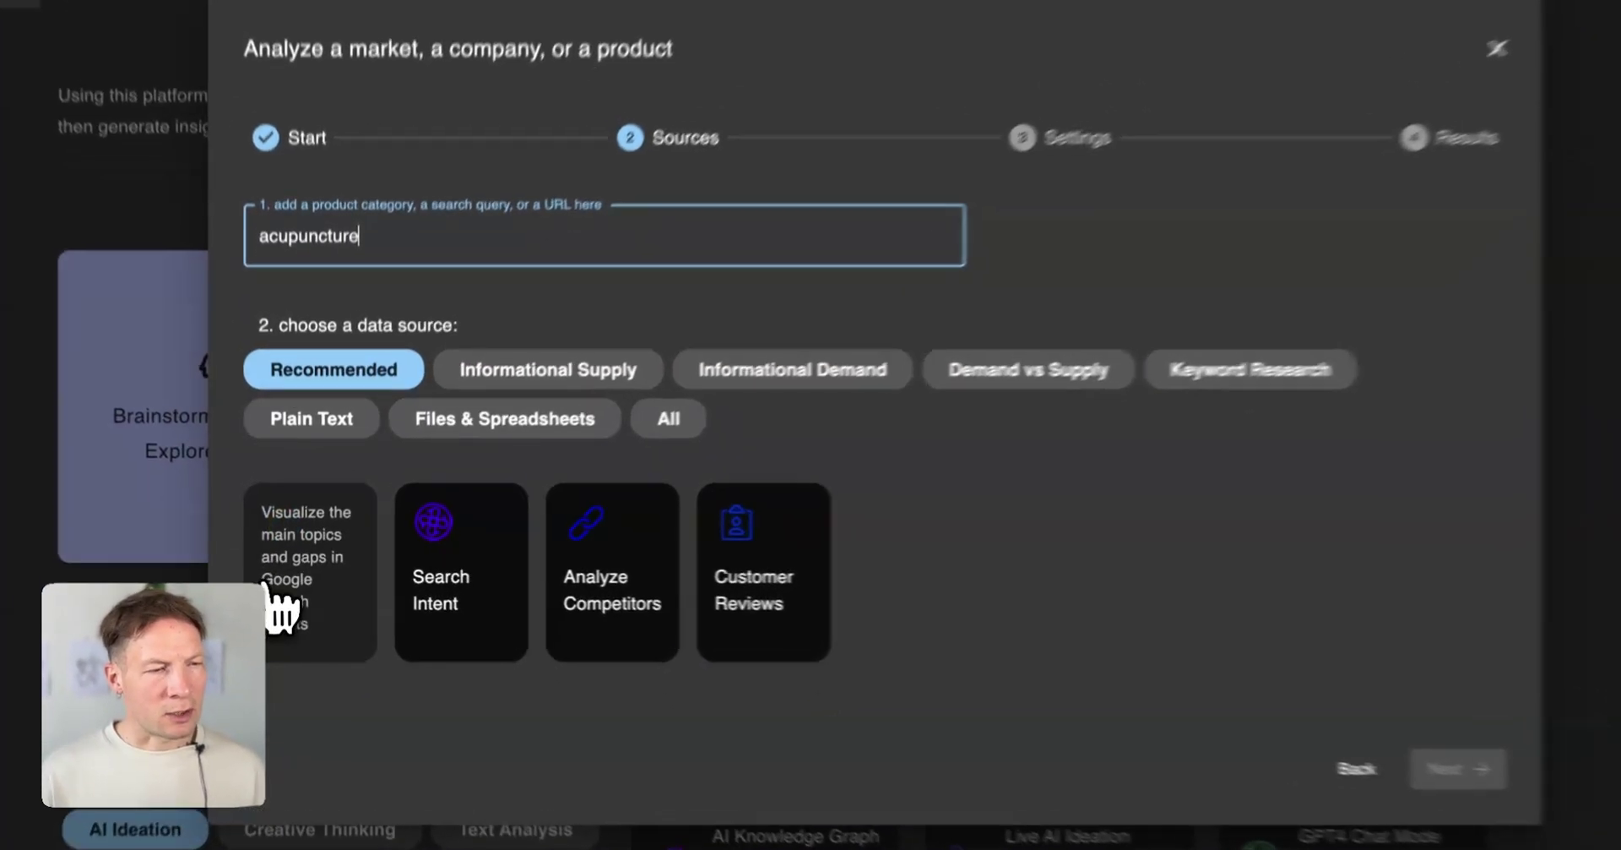
{"action": "left_click", "coordinate": [292, 591]}
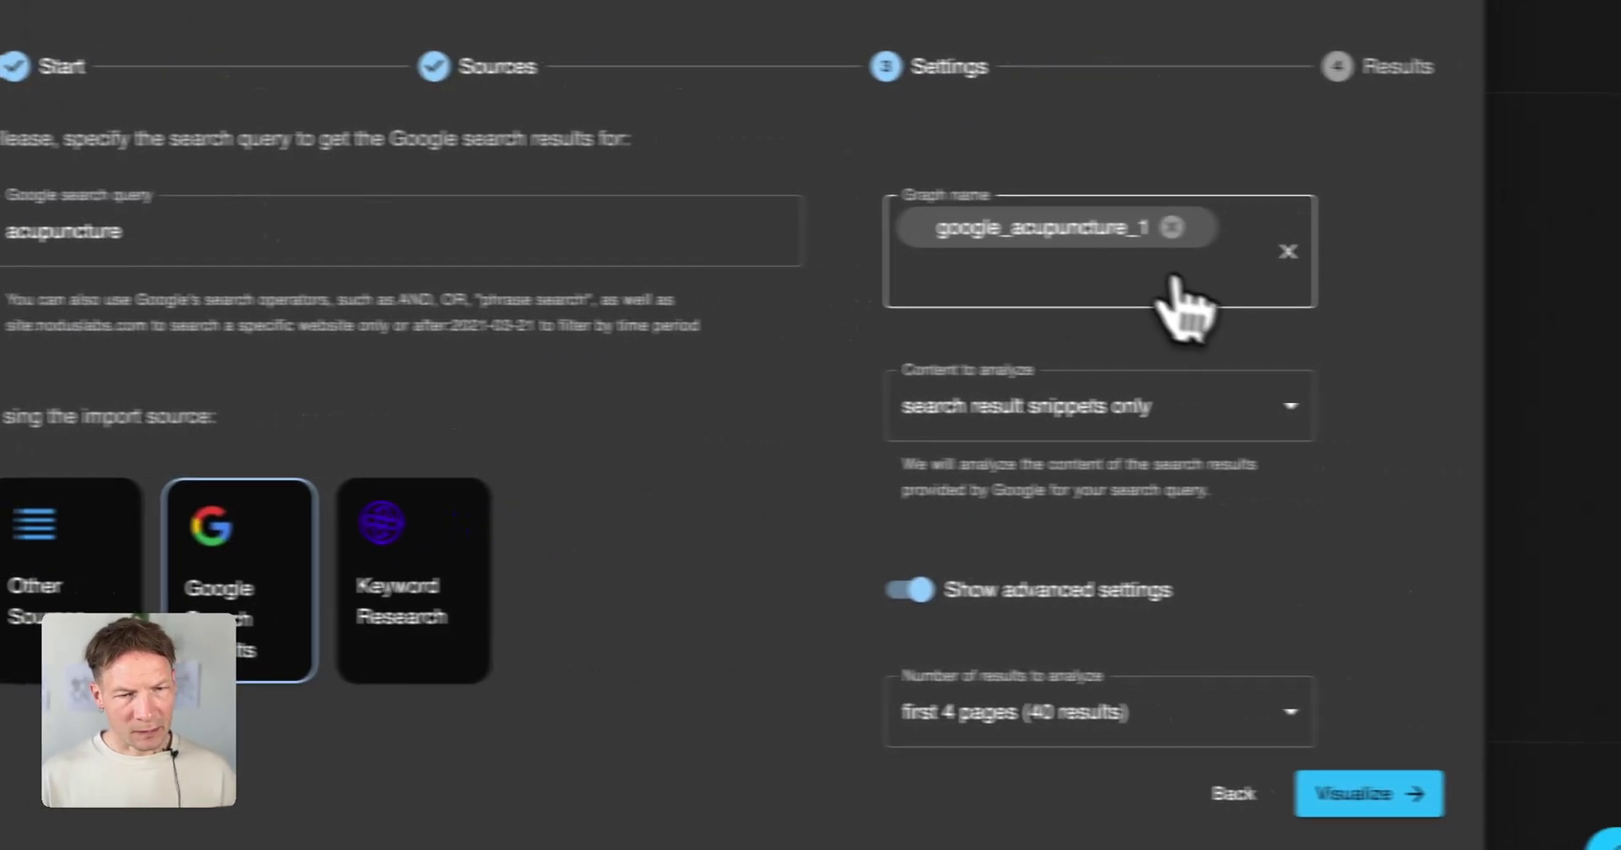
Rename the graph to google_acupuncture_2, keep 40 results and visualize it.
{"action": "left_click", "coordinate": [1130, 237]}
{"action": "key", "text": "BackSpace"}
{"action": "type", "text": "2"}
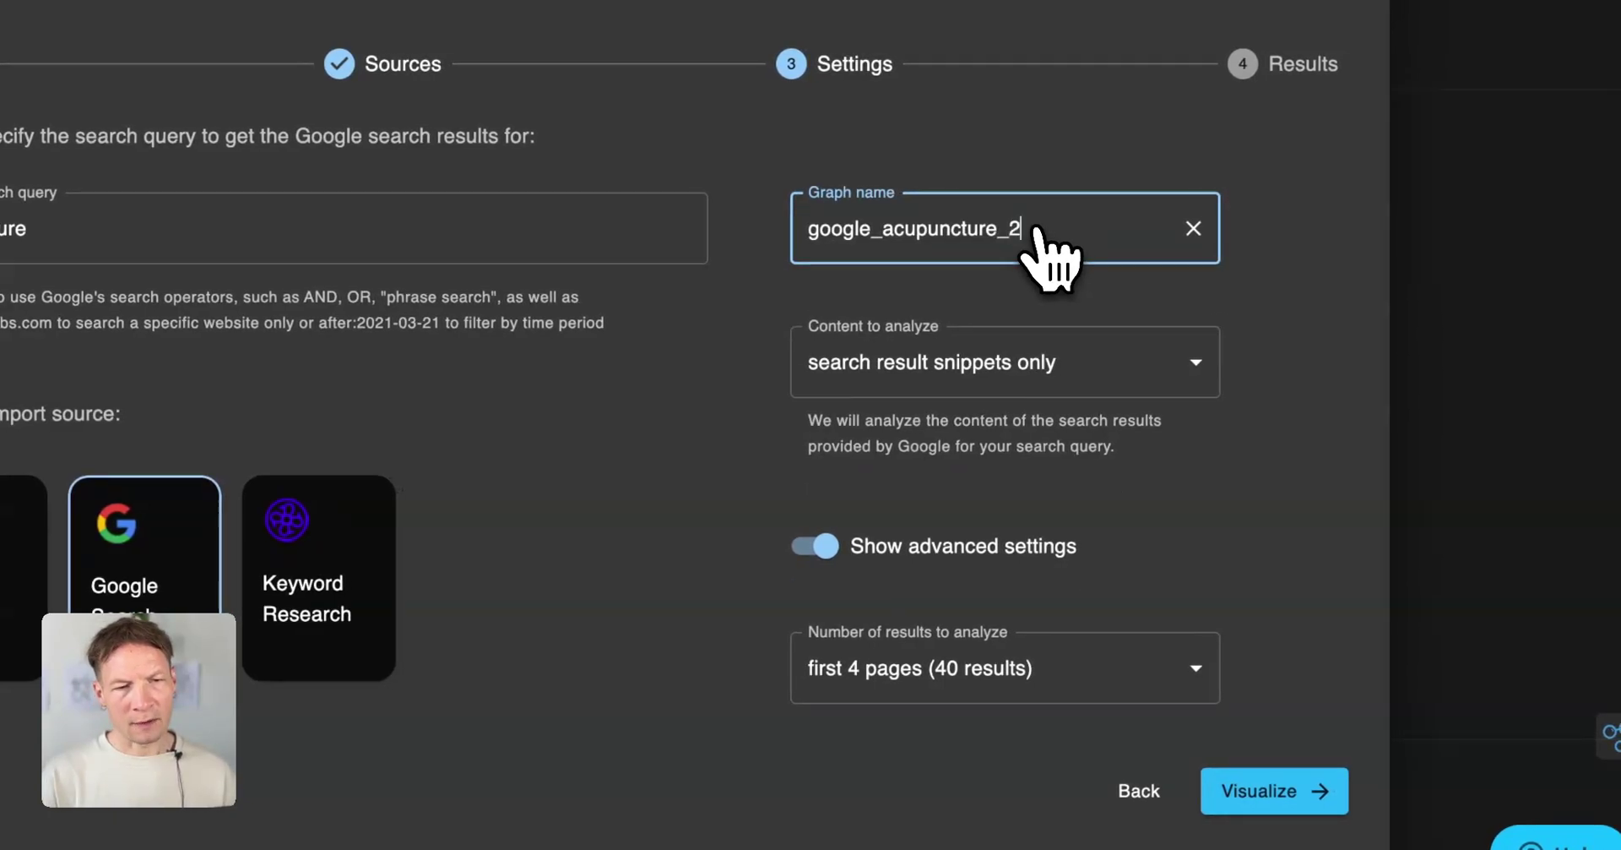
{"action": "key", "text": "Return"}
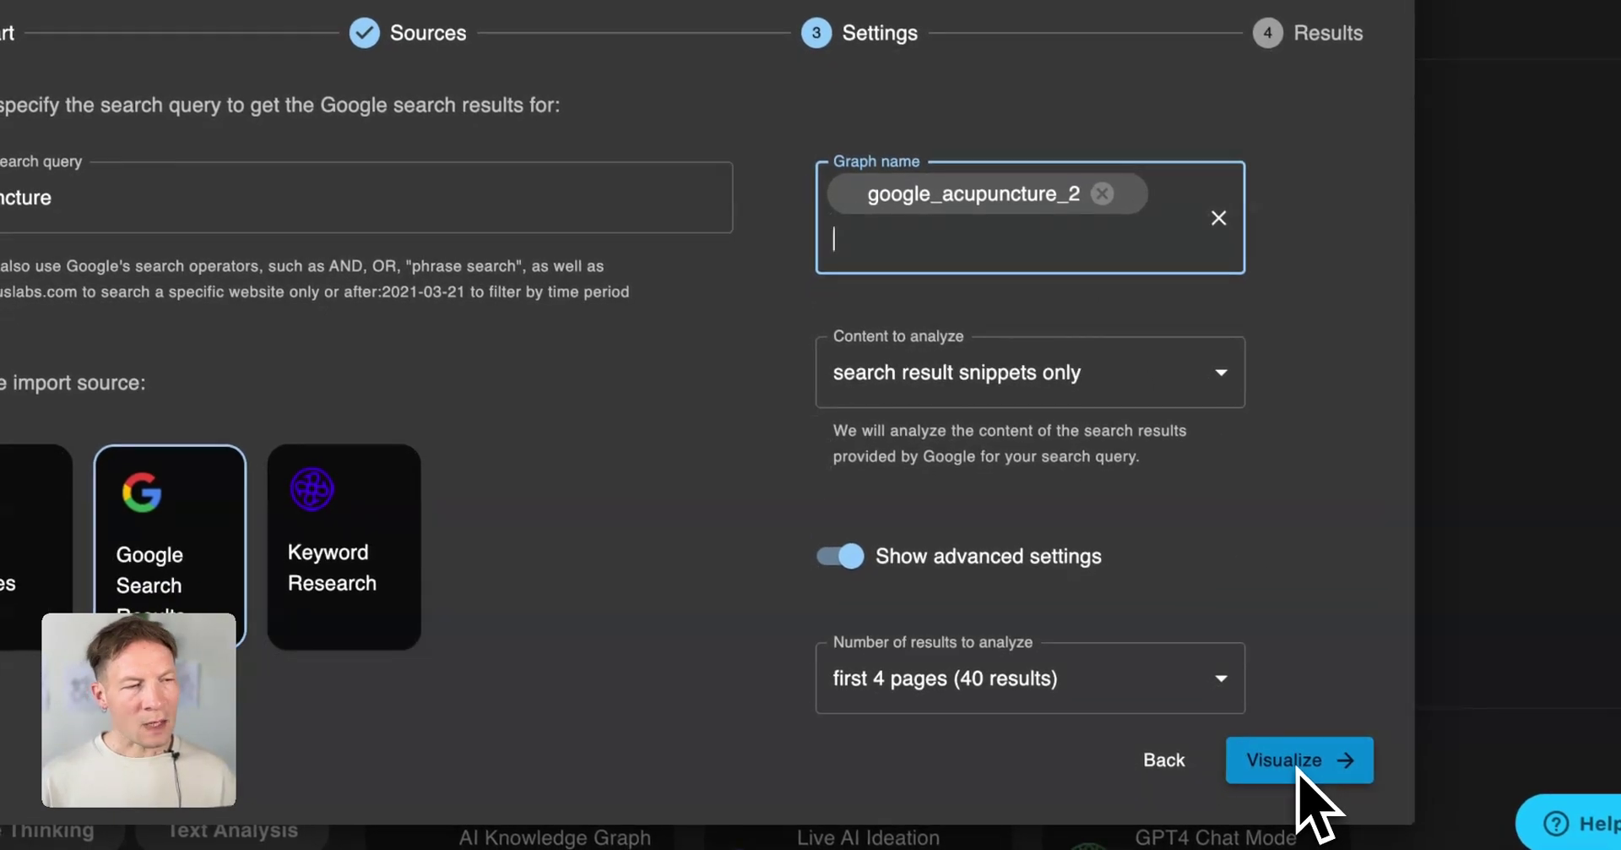
{"action": "left_click", "coordinate": [933, 676]}
{"action": "left_click", "coordinate": [684, 659]}
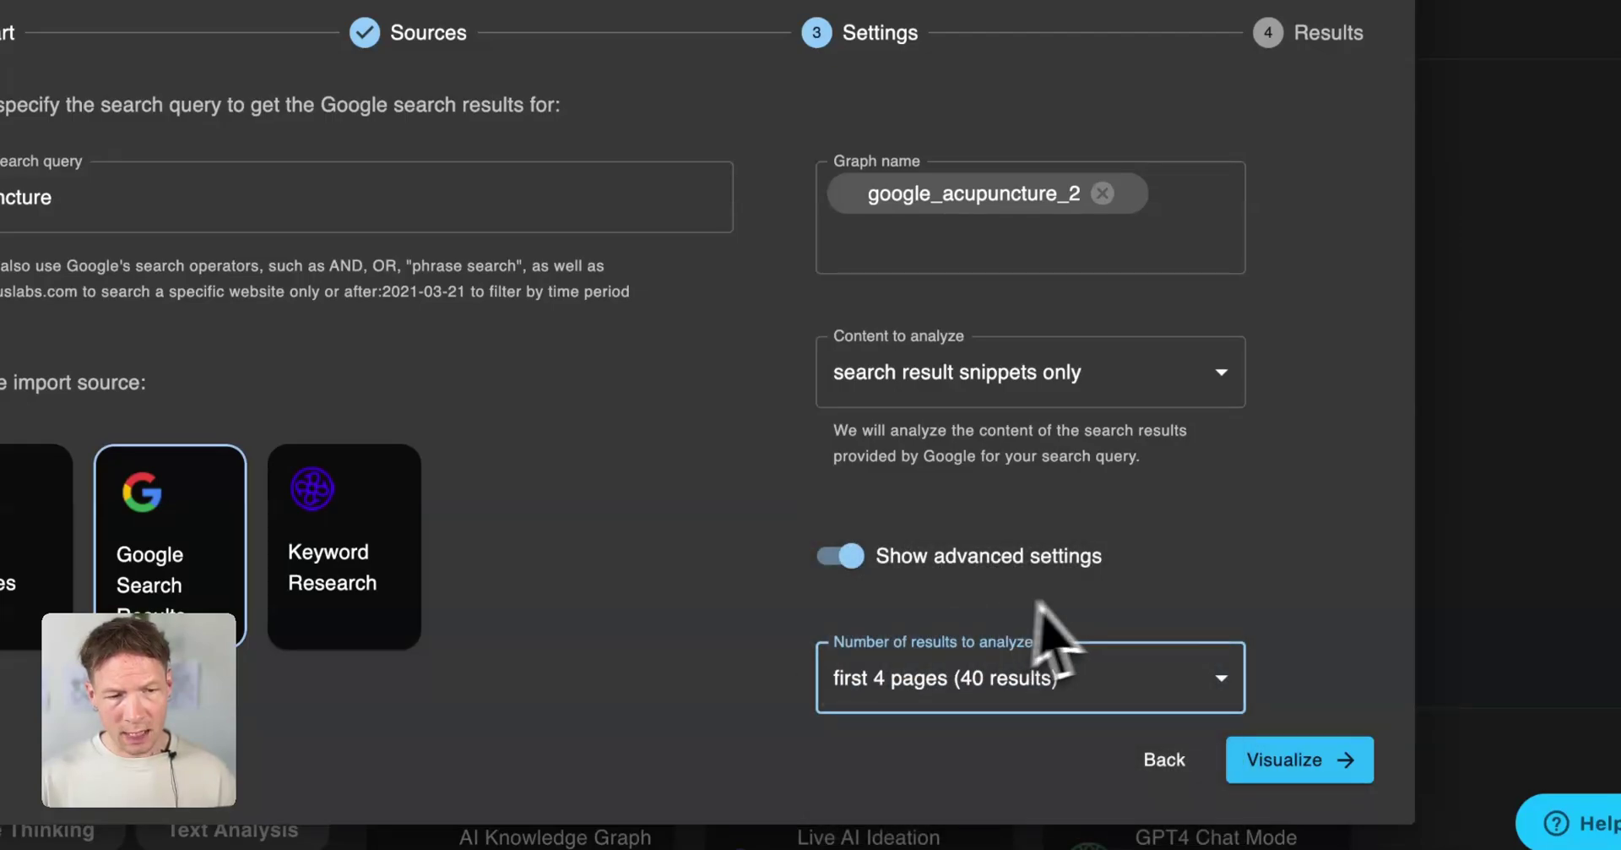
{"action": "scroll", "coordinate": [1037, 601], "scroll_direction": "down", "scroll_amount": 5}
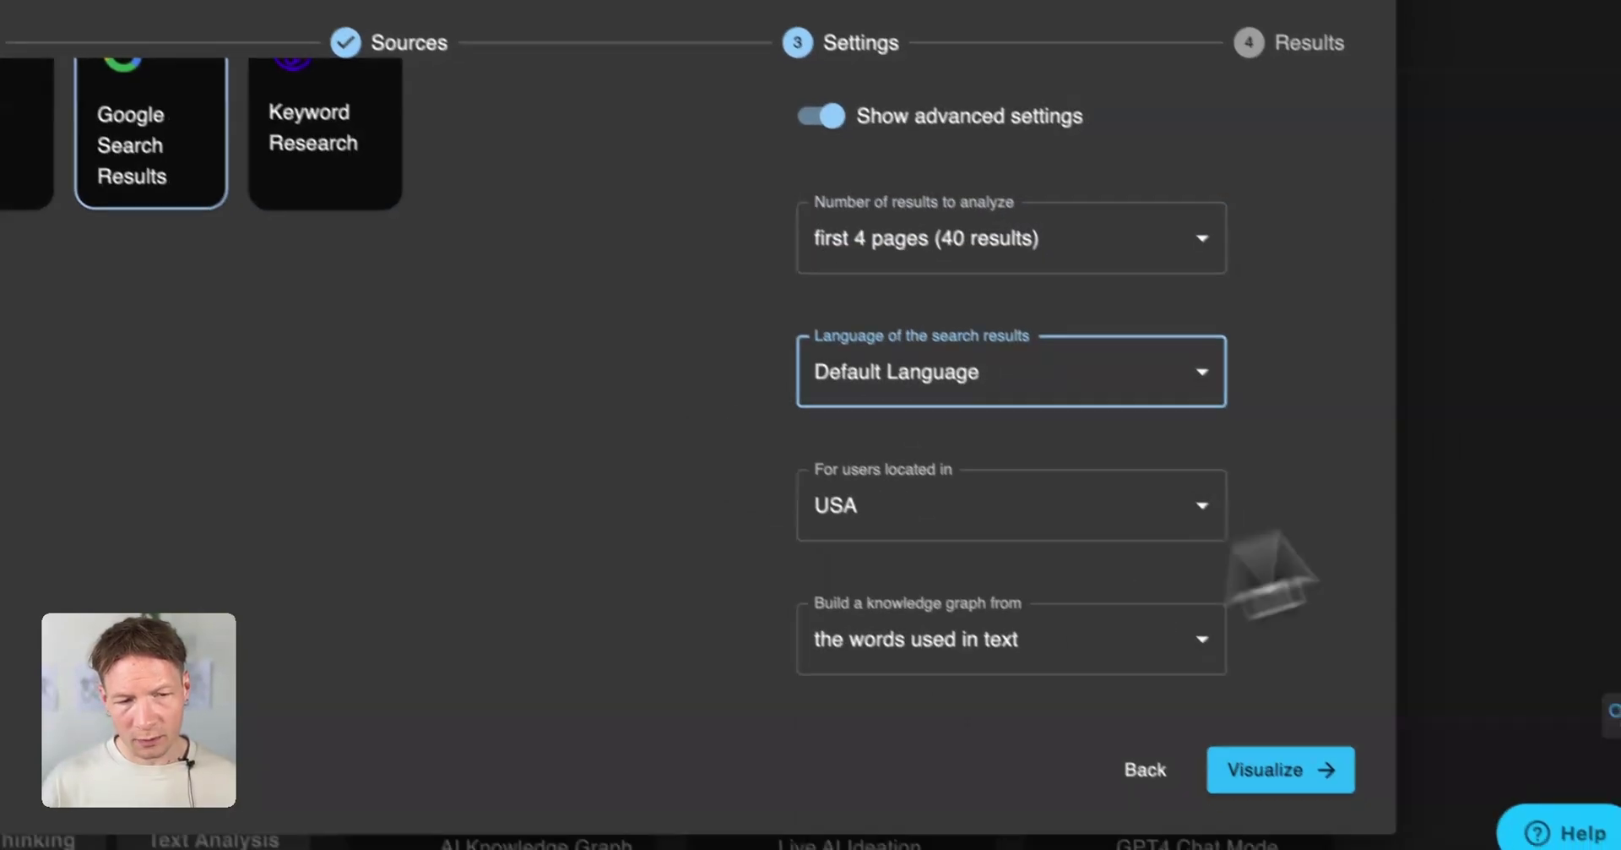
{"action": "scroll", "coordinate": [1216, 464], "scroll_direction": "up", "scroll_amount": 5}
{"action": "scroll", "coordinate": [1217, 464], "scroll_direction": "down", "scroll_amount": 3}
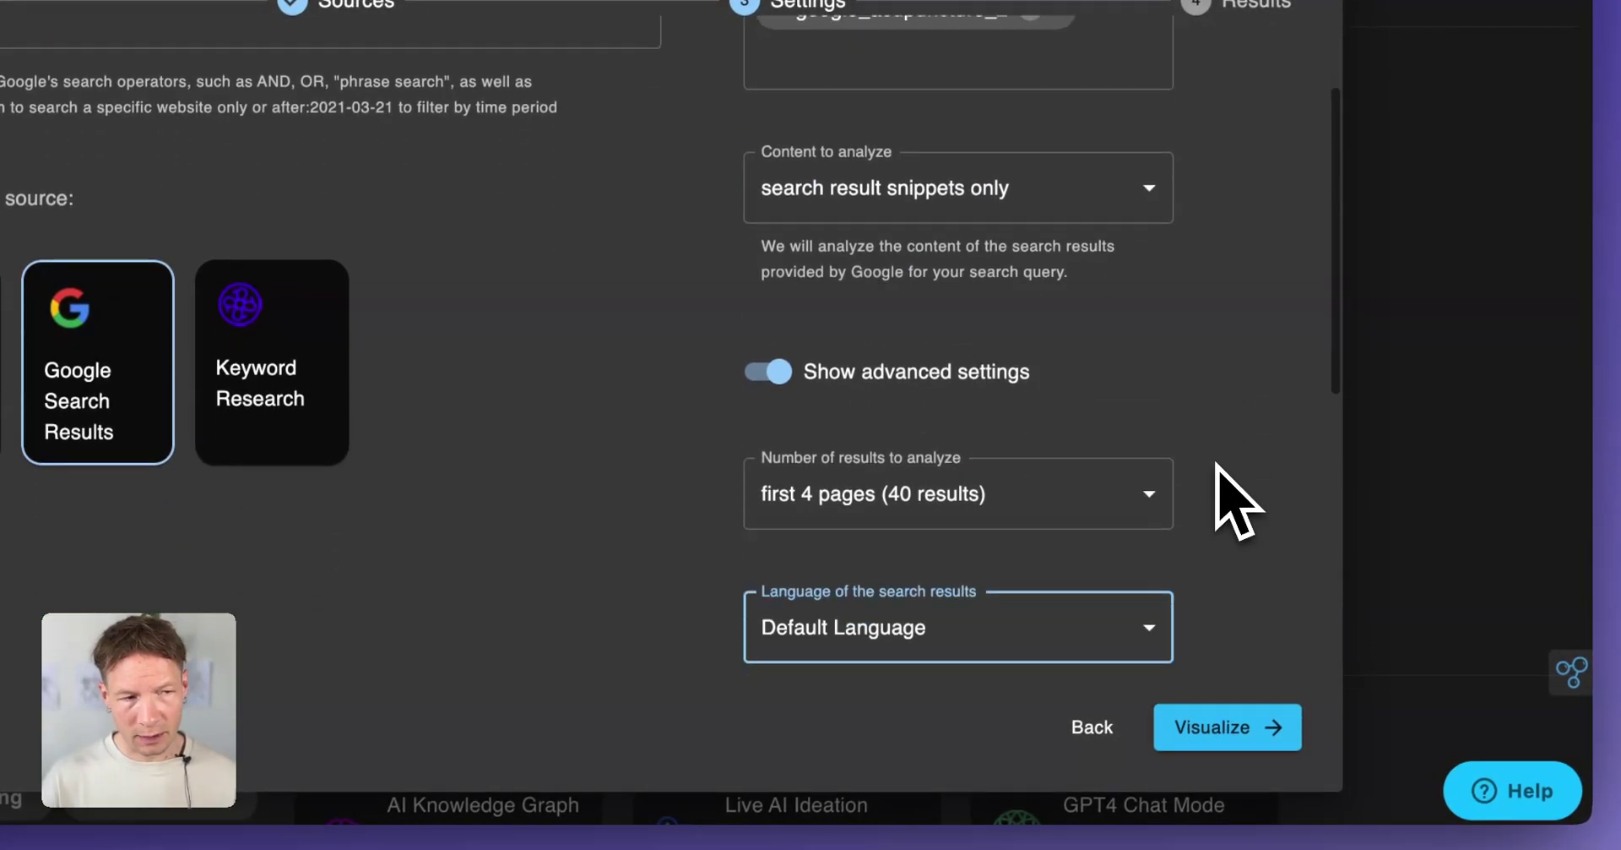
{"action": "left_click", "coordinate": [1228, 714]}
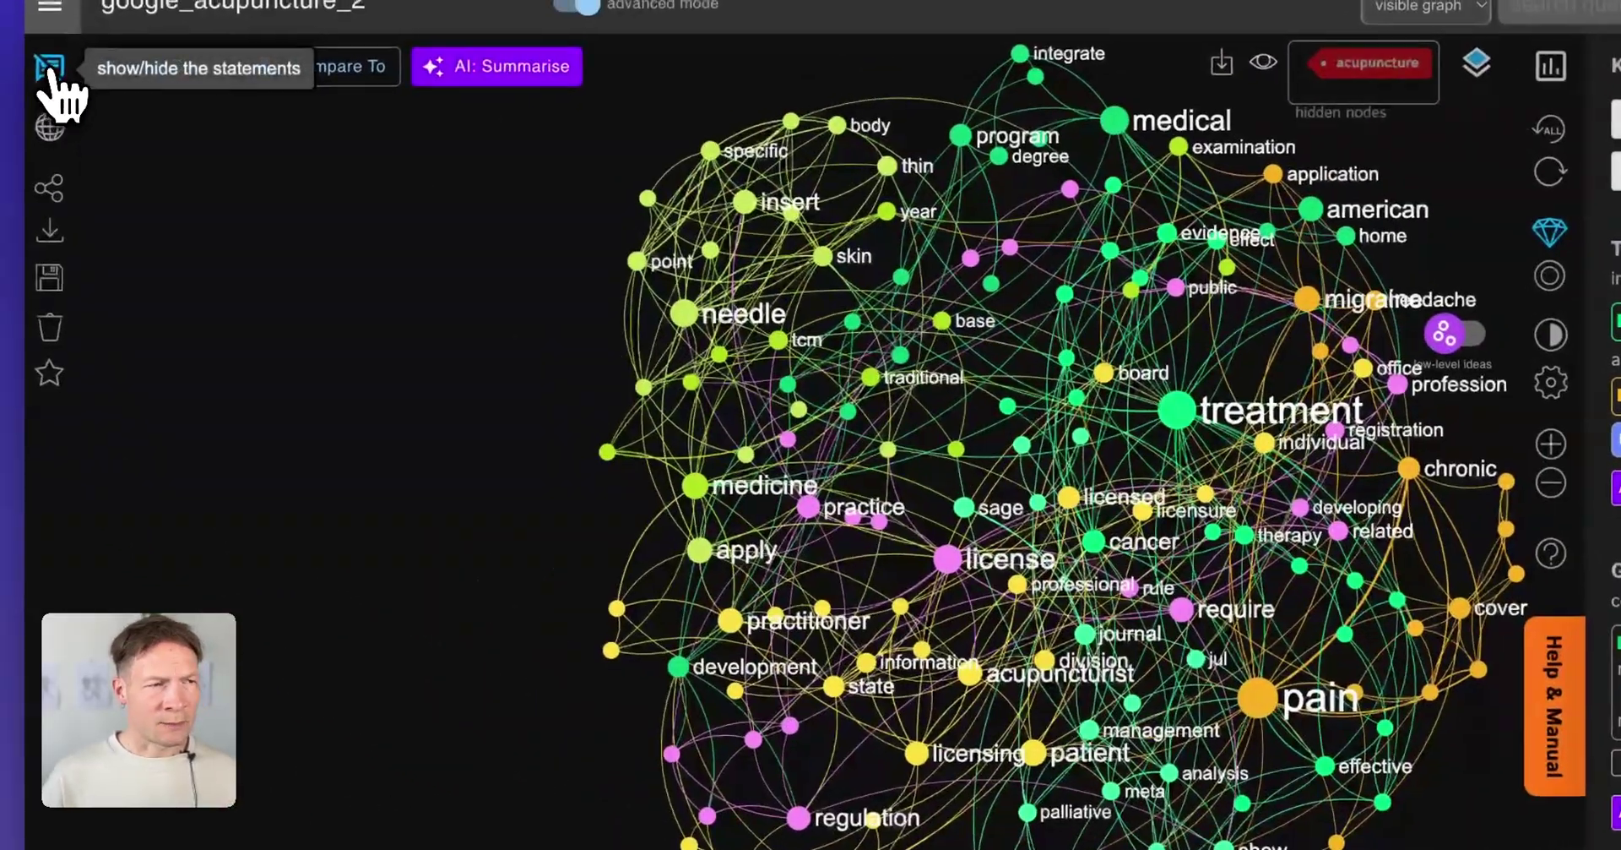
Skim the statements list, then view the new graph's four main topic clusters.
{"action": "left_click", "coordinate": [13, 44]}
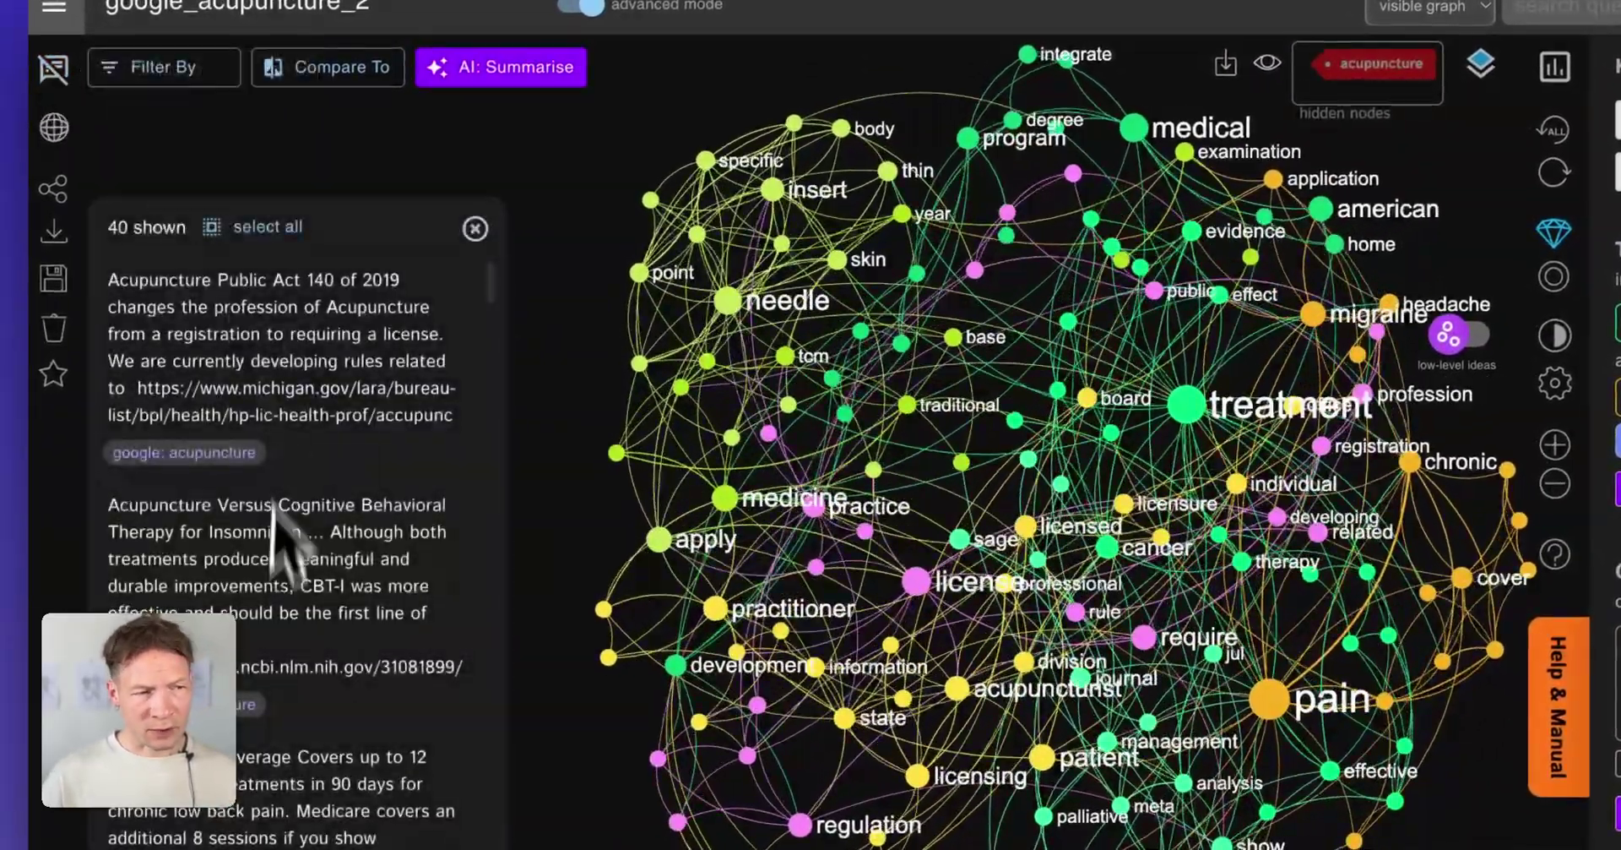
{"action": "scroll", "coordinate": [250, 667], "scroll_direction": "down", "scroll_amount": 2}
{"action": "scroll", "coordinate": [291, 675], "scroll_direction": "down", "scroll_amount": 5}
{"action": "scroll", "coordinate": [409, 667], "scroll_direction": "up", "scroll_amount": 8}
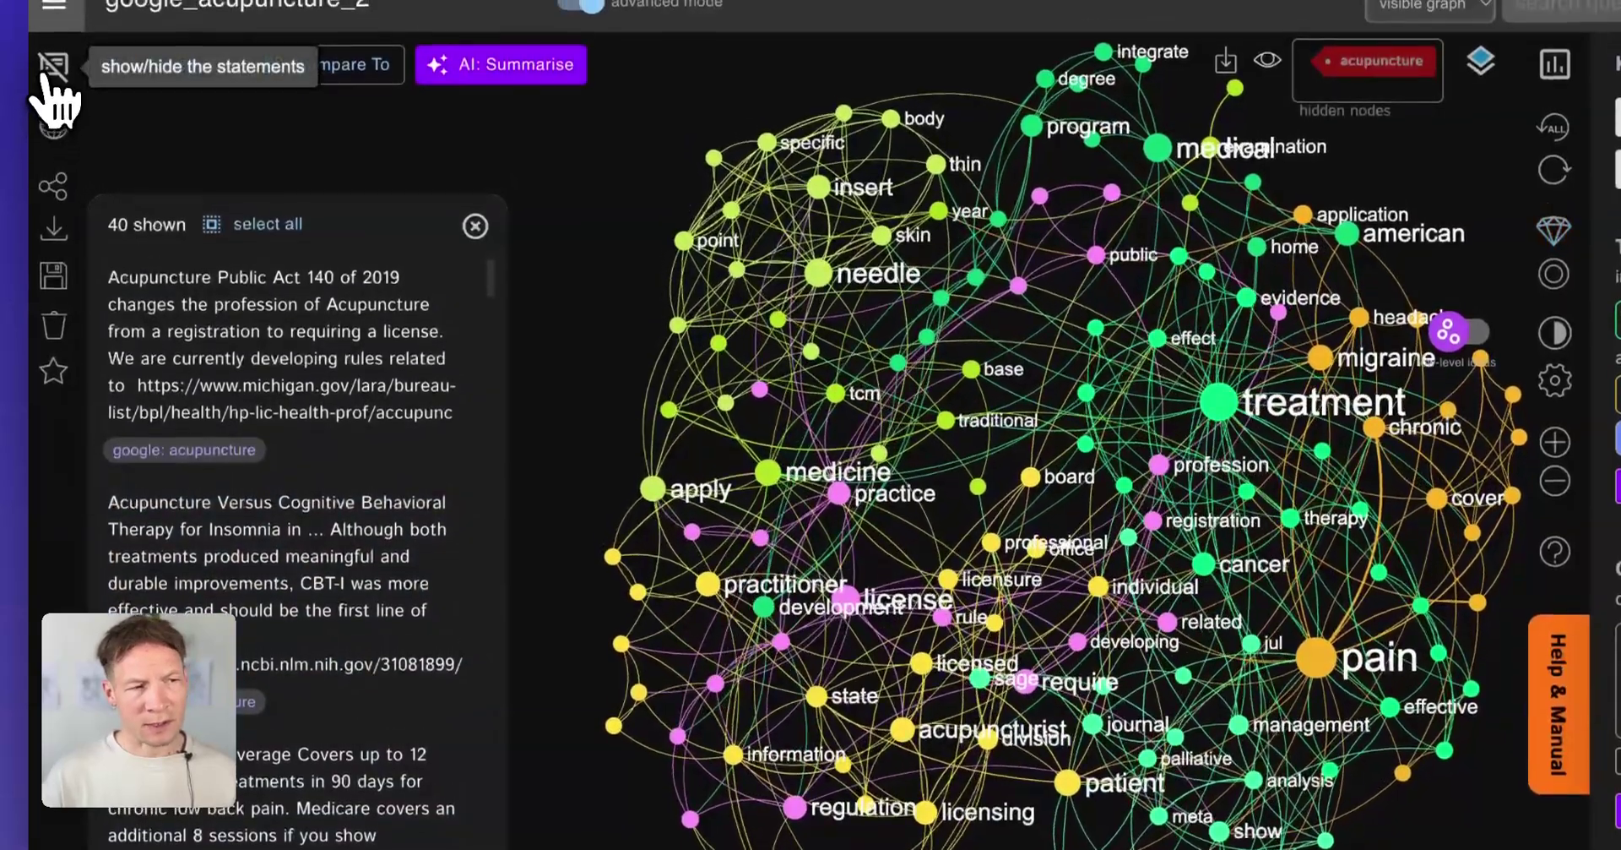
{"action": "left_click", "coordinate": [54, 52]}
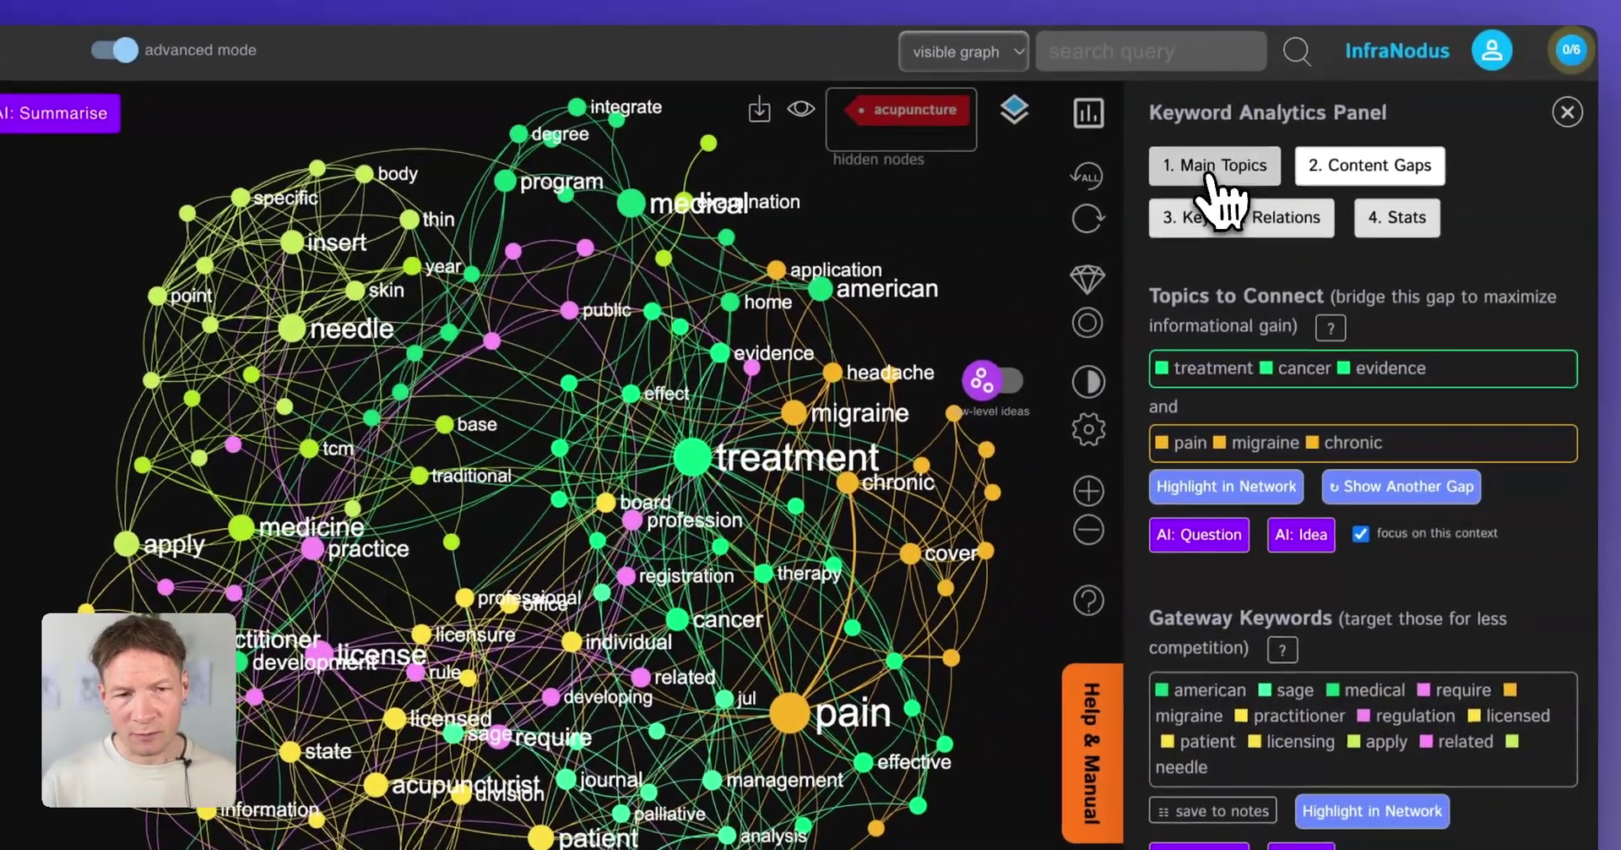
{"action": "left_click", "coordinate": [1392, 26]}
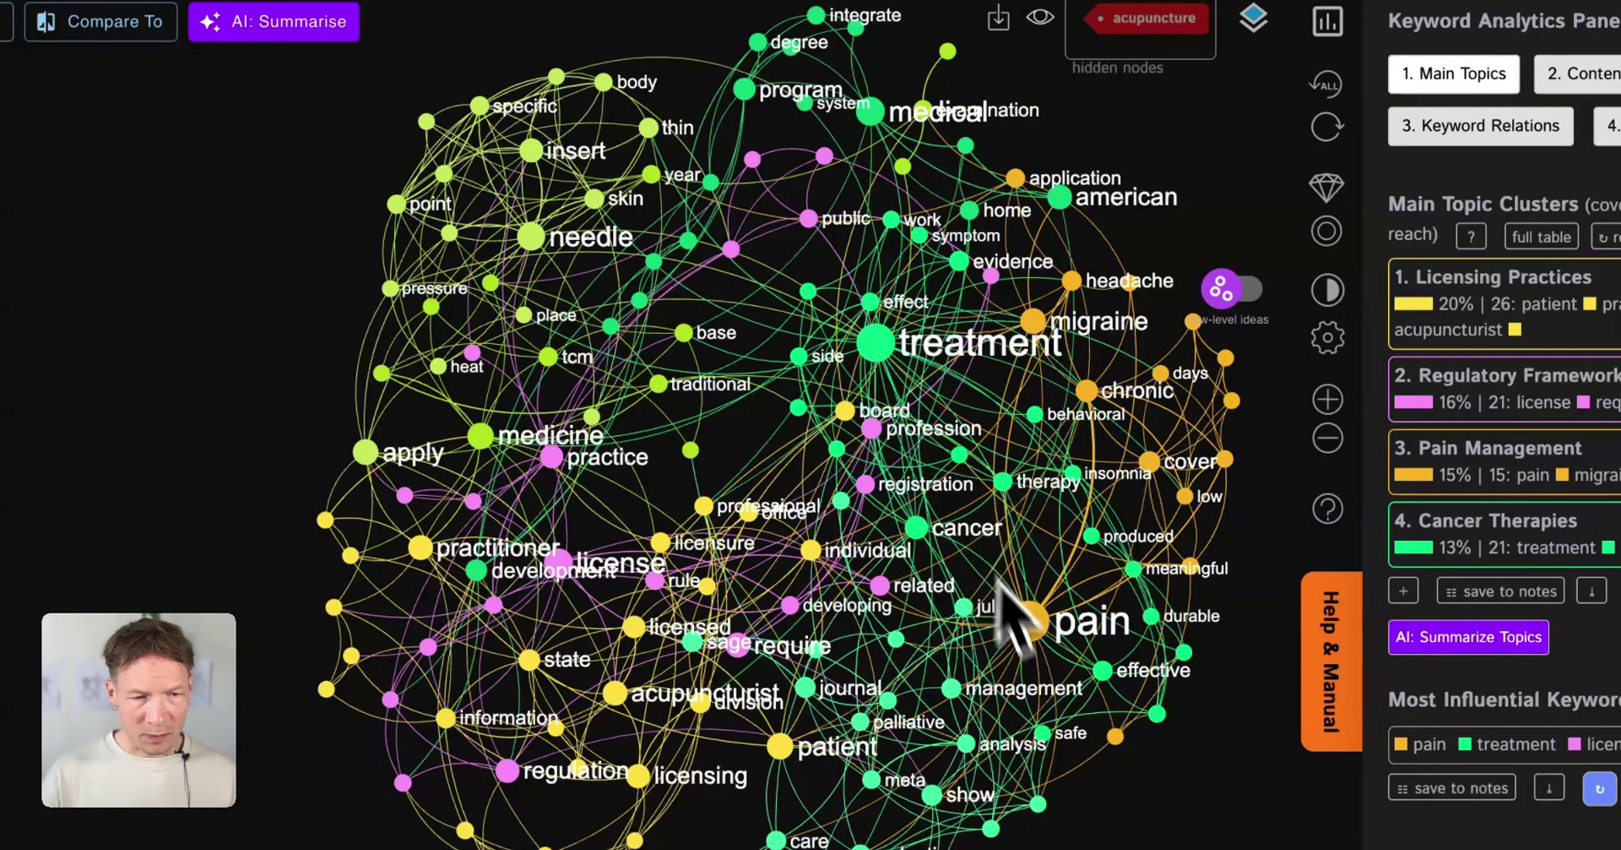
Select and deselect the pain, treatment, needle and insert nodes to inspect their links.
{"action": "left_click", "coordinate": [1046, 641]}
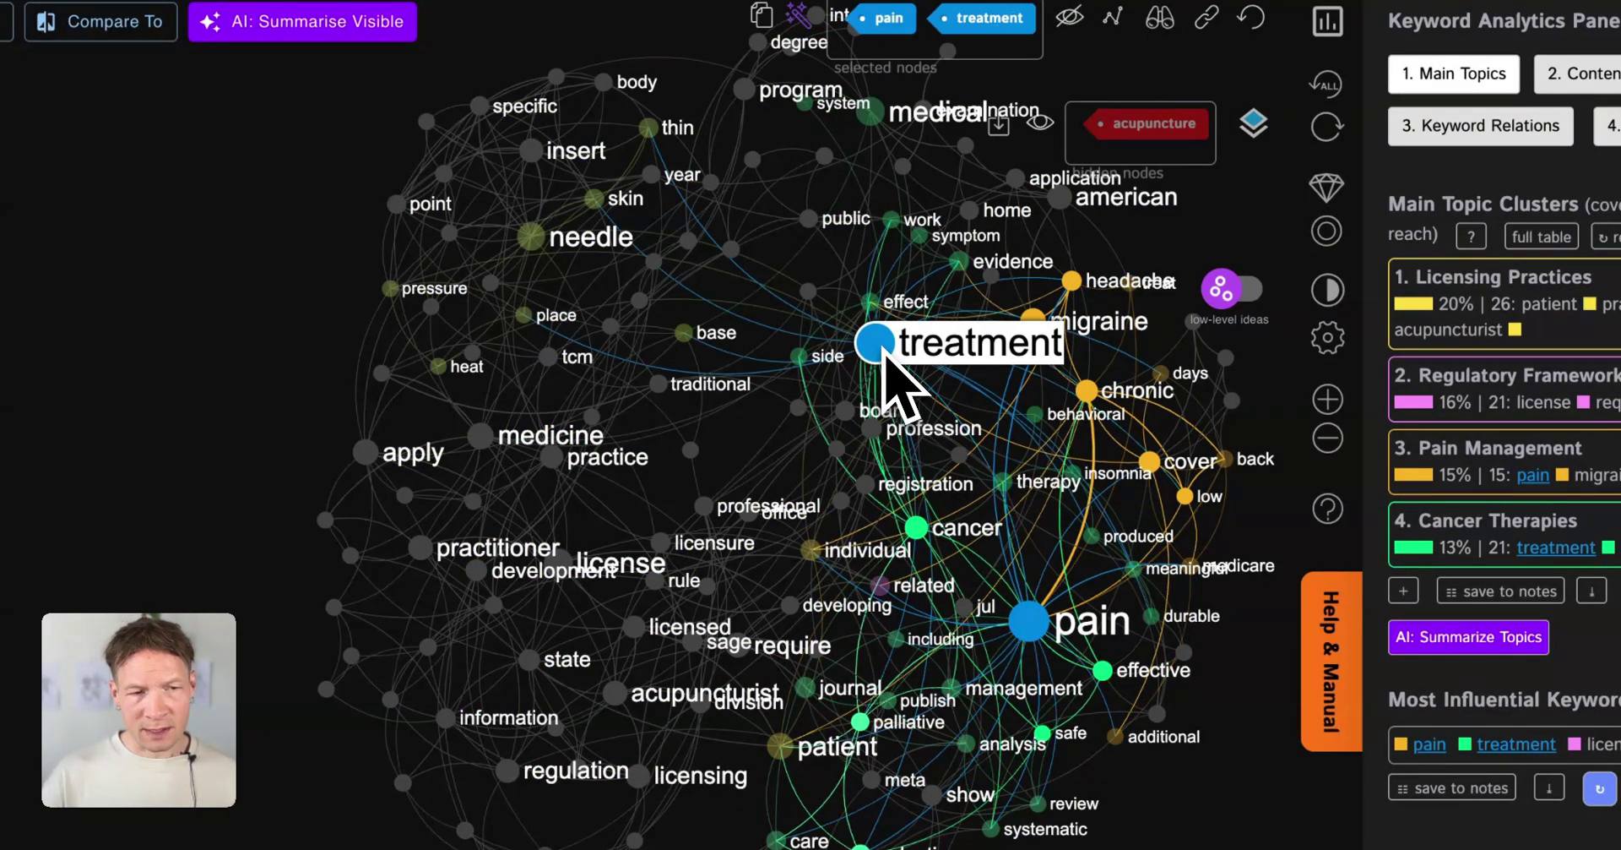
{"action": "left_click", "coordinate": [1037, 640]}
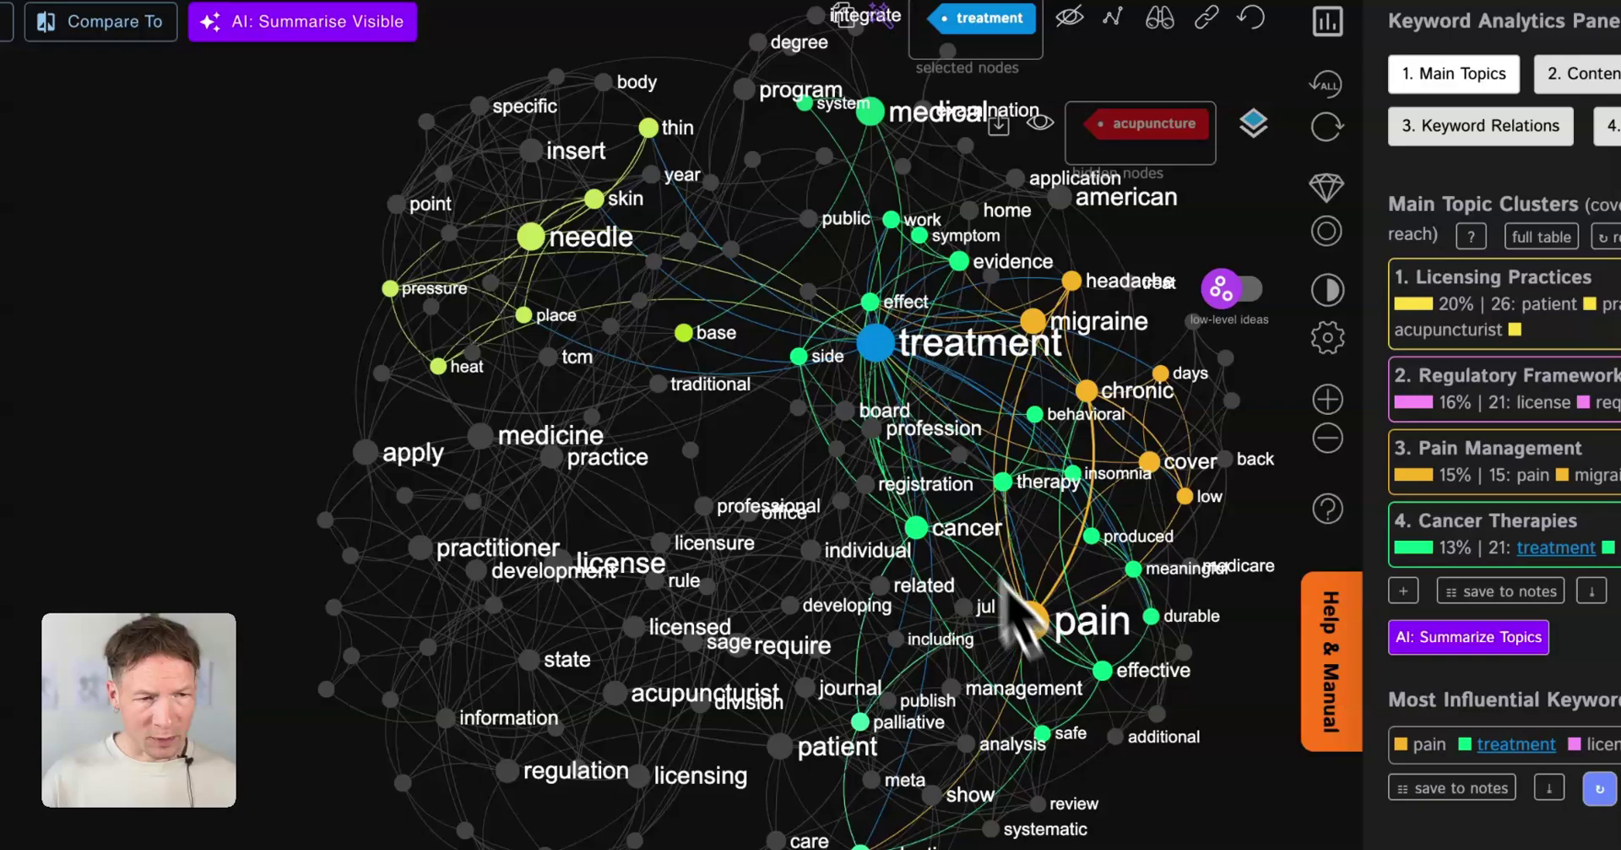
{"action": "left_click", "coordinate": [880, 353]}
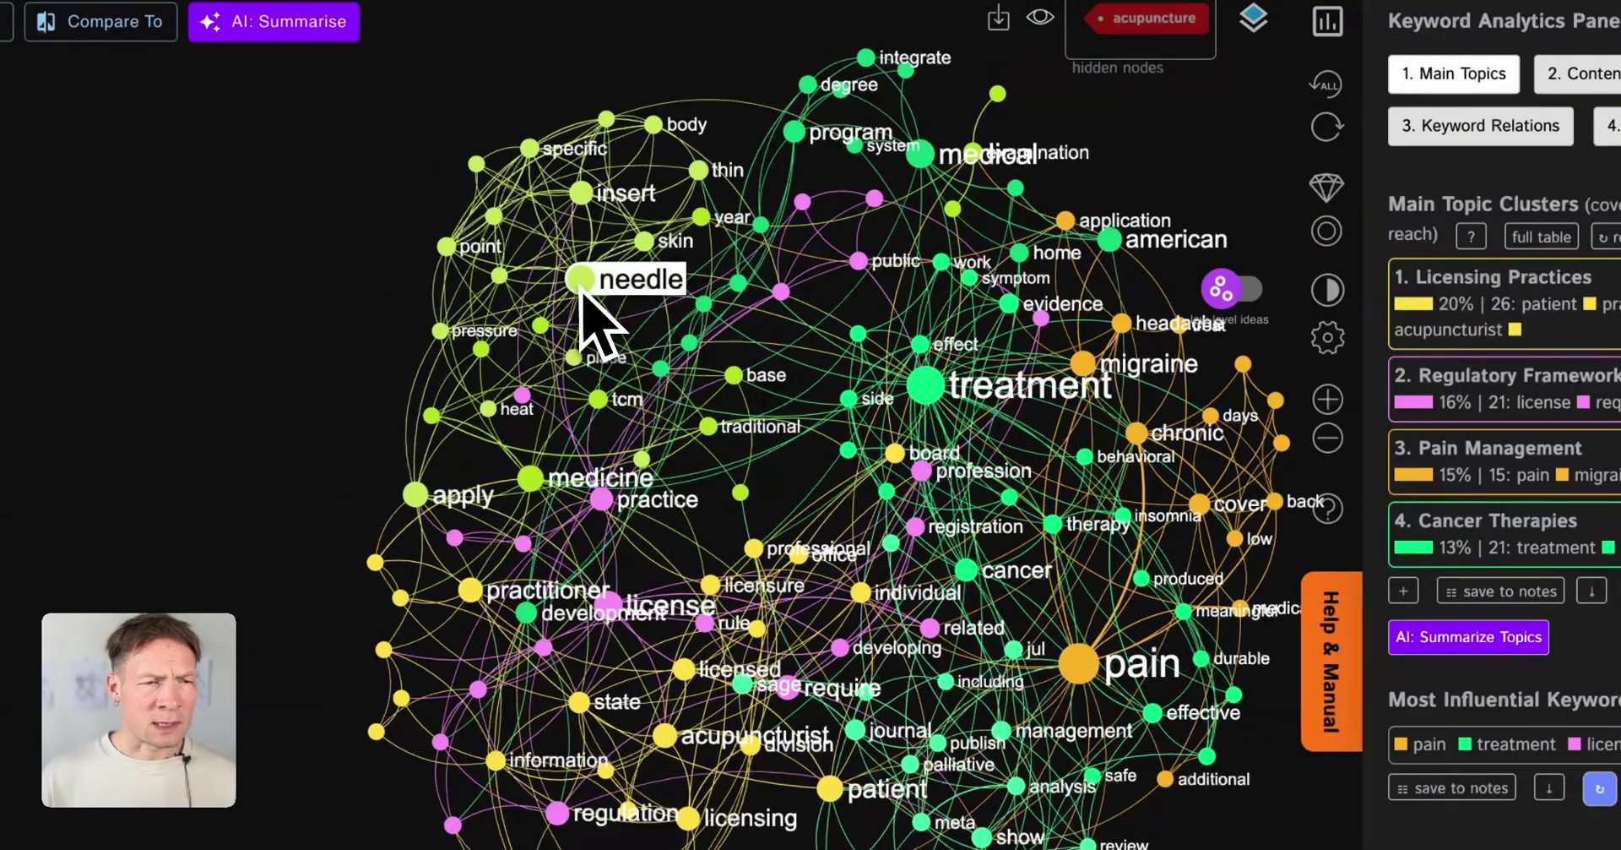
{"action": "left_click", "coordinate": [582, 285]}
{"action": "left_click", "coordinate": [583, 196]}
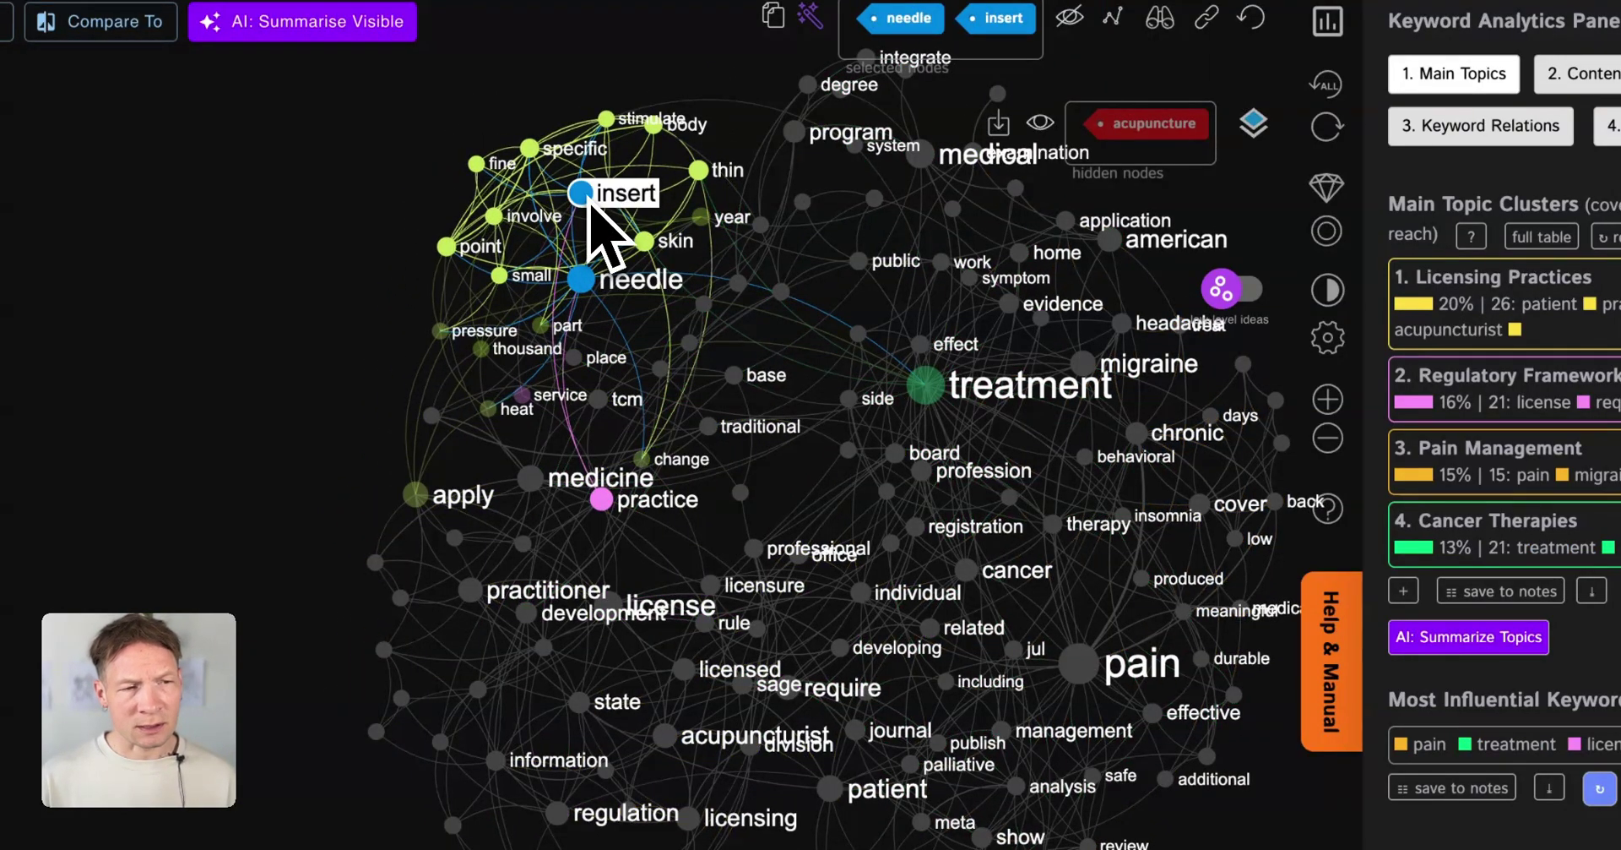
{"action": "left_click", "coordinate": [590, 206]}
{"action": "left_click", "coordinate": [588, 290]}
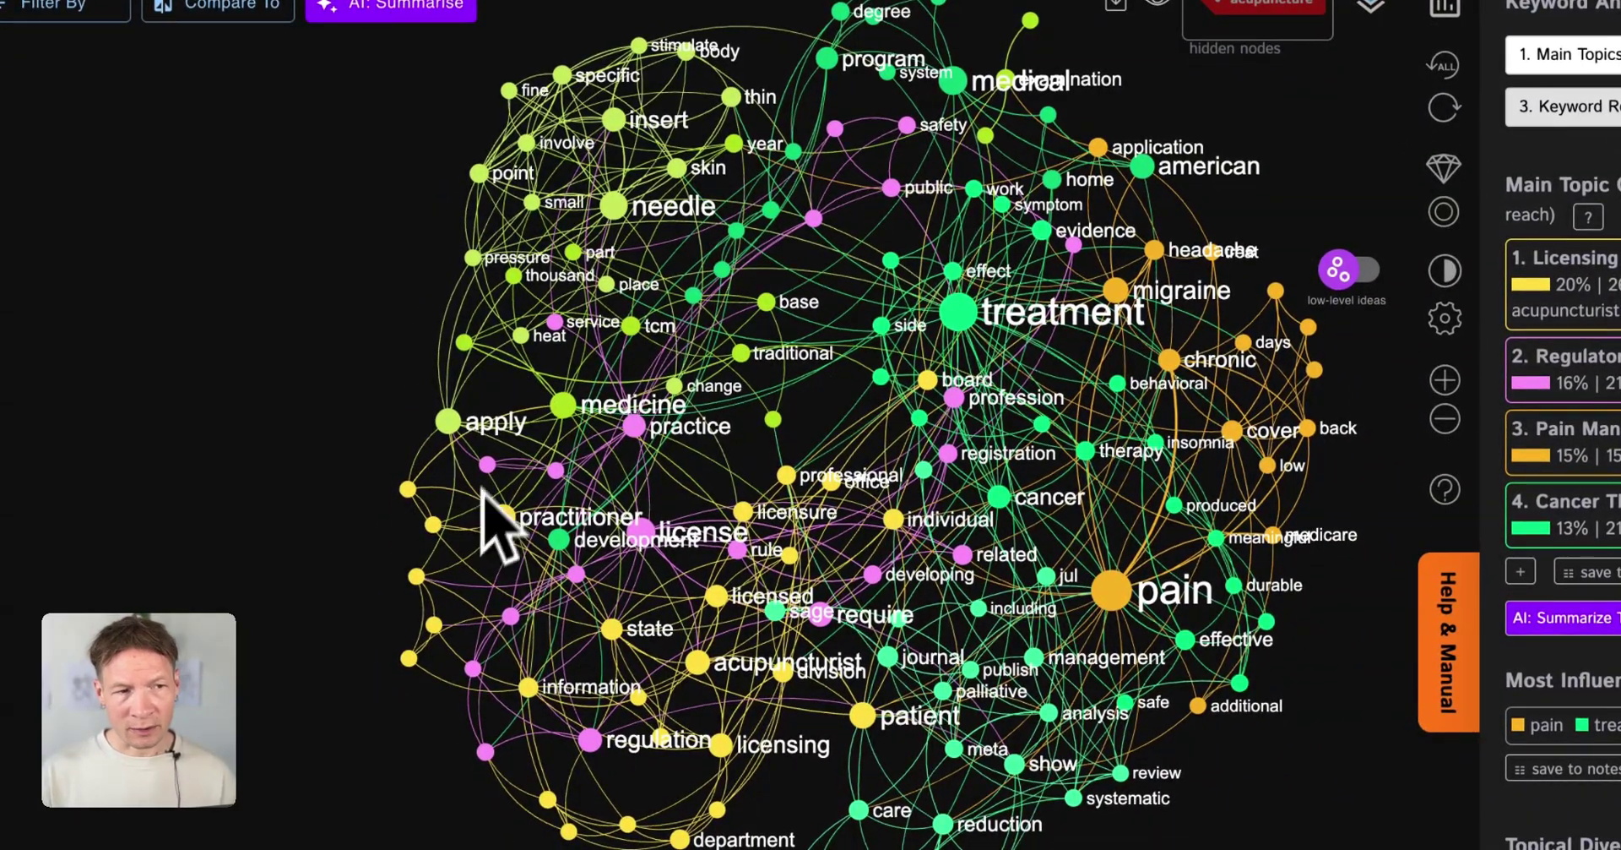
Select insert together with needle and list the five statements mentioning both words.
{"action": "left_click_drag", "start_coordinate": [492, 318], "coordinate": [590, 332]}
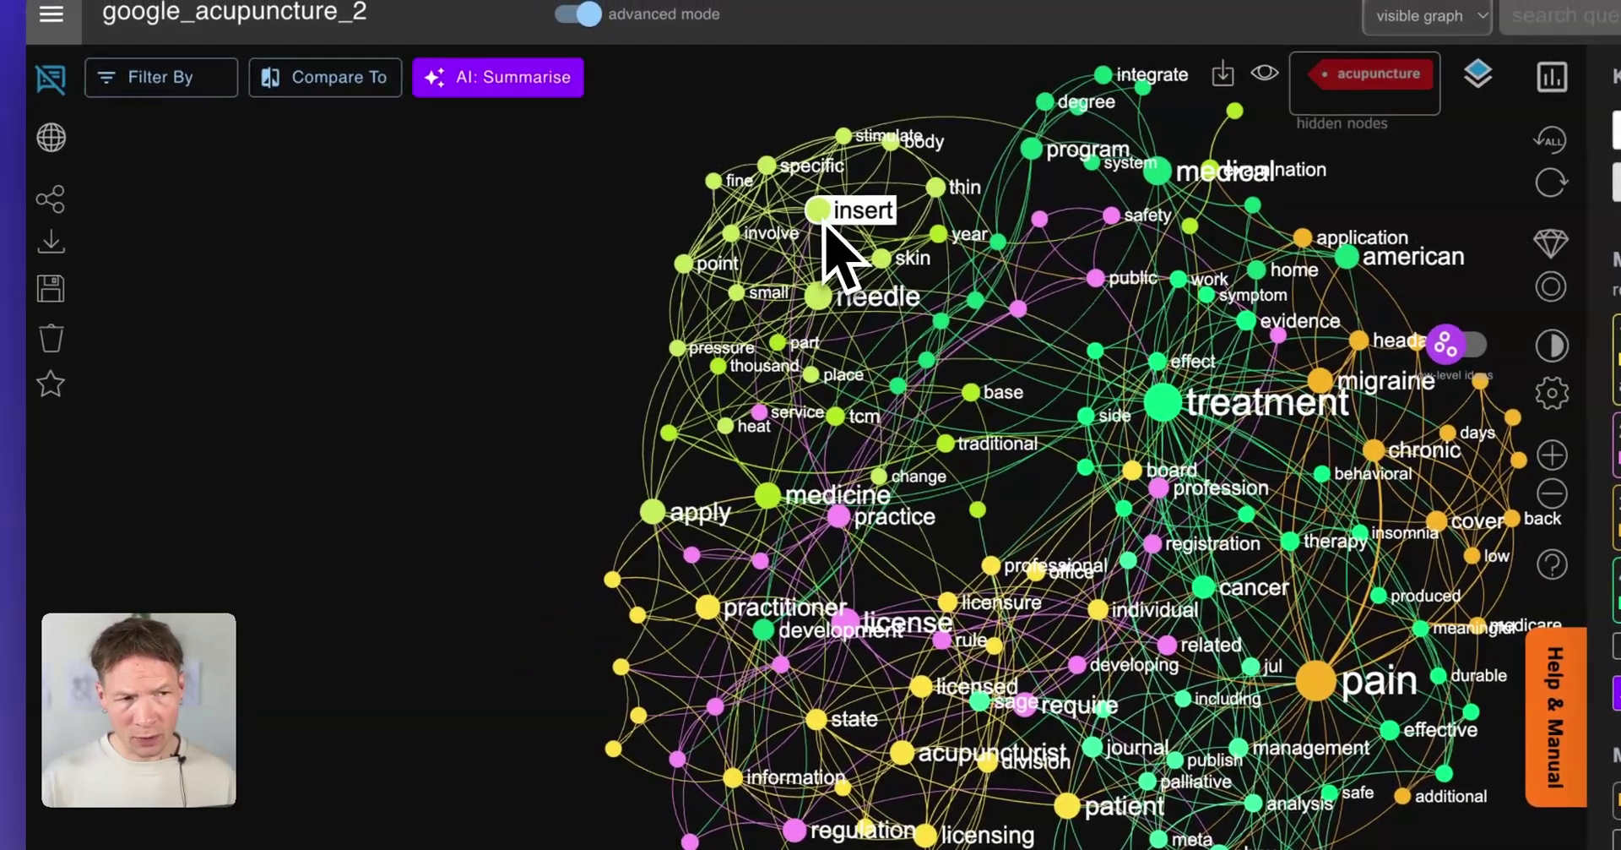
{"action": "left_click", "coordinate": [714, 138]}
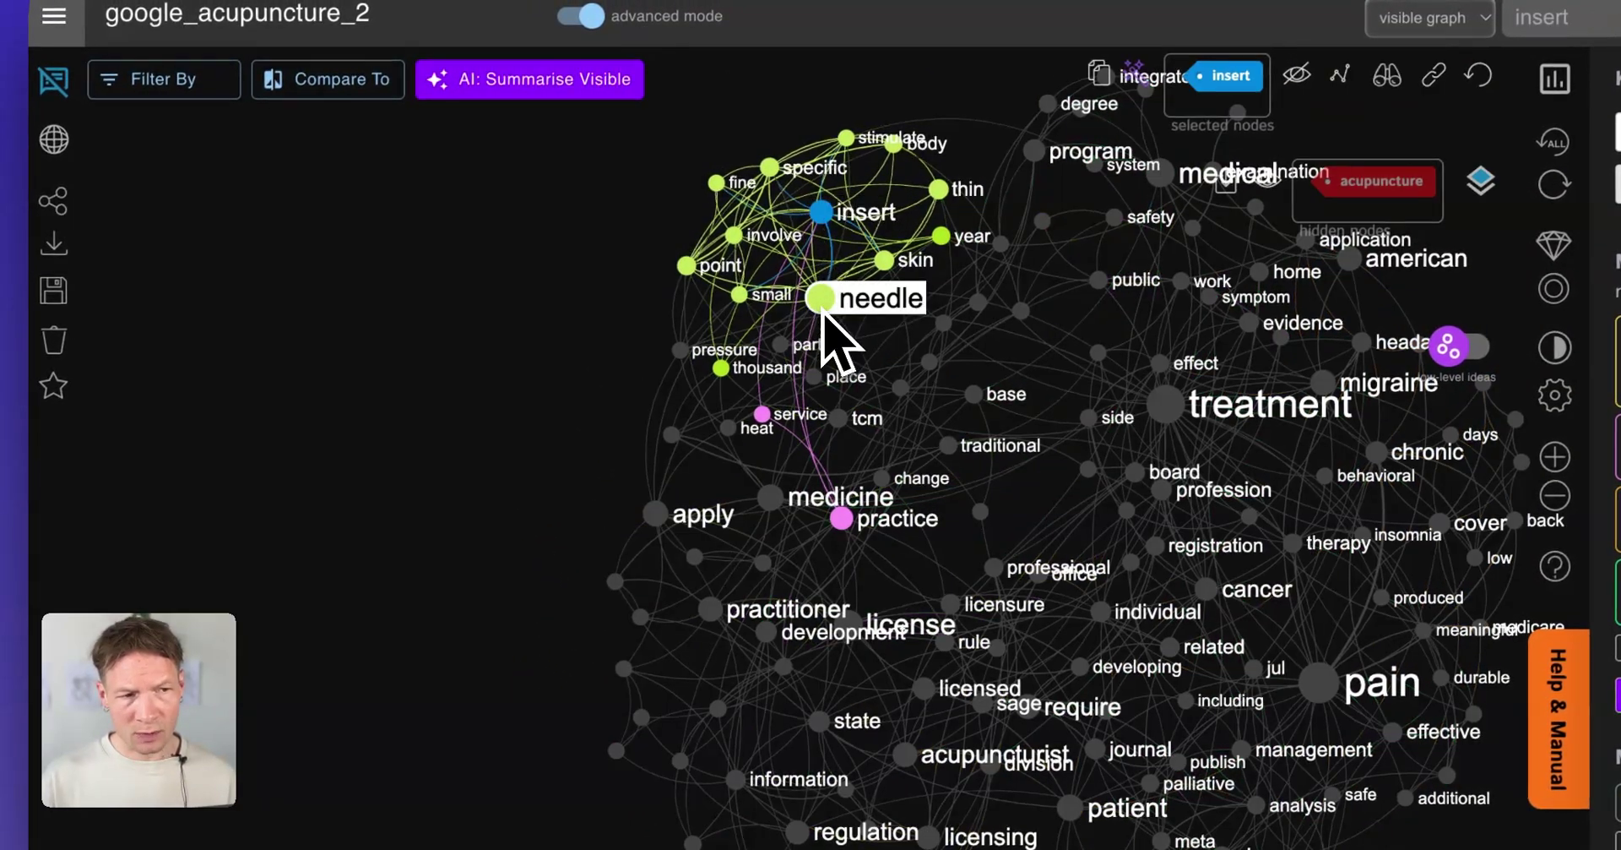
{"action": "scroll", "coordinate": [824, 304], "scroll_direction": "up", "scroll_amount": 5}
{"action": "left_click_drag", "start_coordinate": [796, 362], "coordinate": [858, 579]}
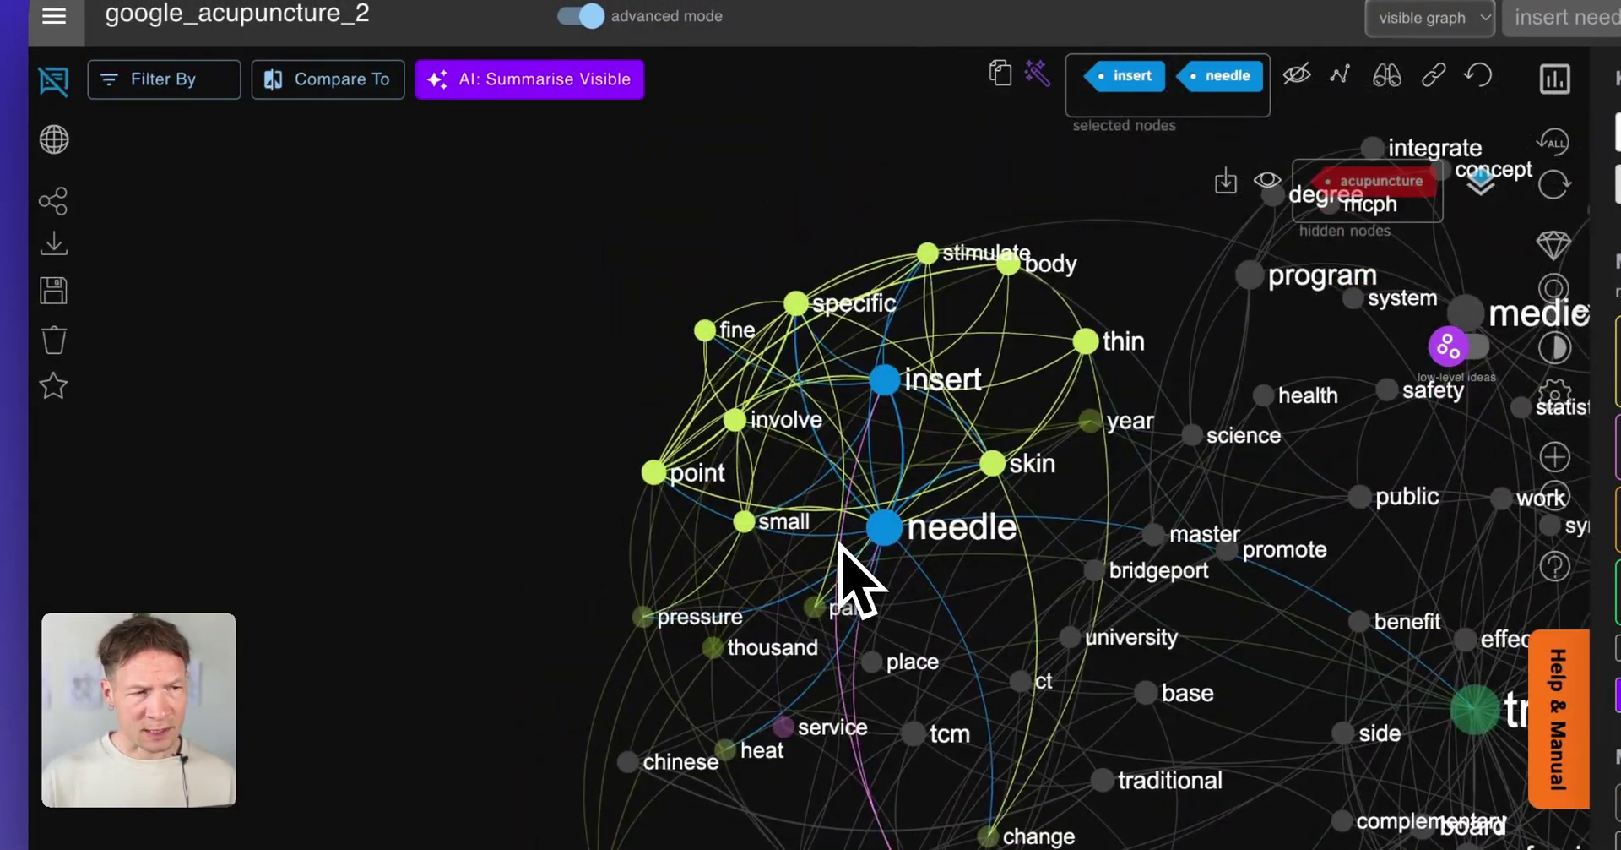
{"action": "left_click", "coordinate": [53, 76]}
{"action": "scroll", "coordinate": [362, 701], "scroll_direction": "down", "scroll_amount": 10}
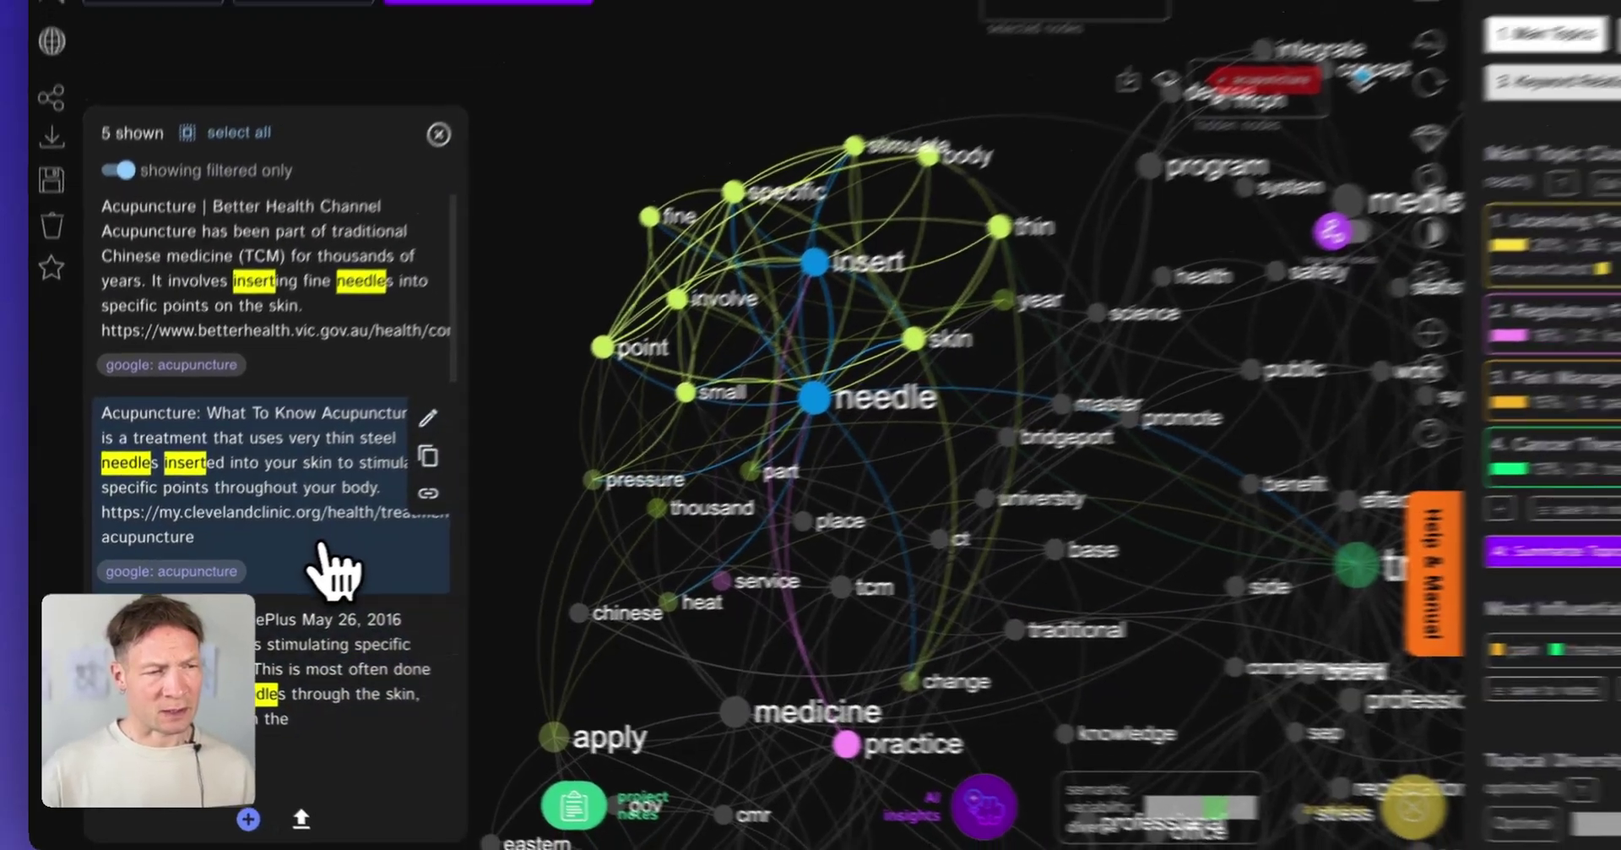
{"action": "scroll", "coordinate": [362, 562], "scroll_direction": "down", "scroll_amount": 5}
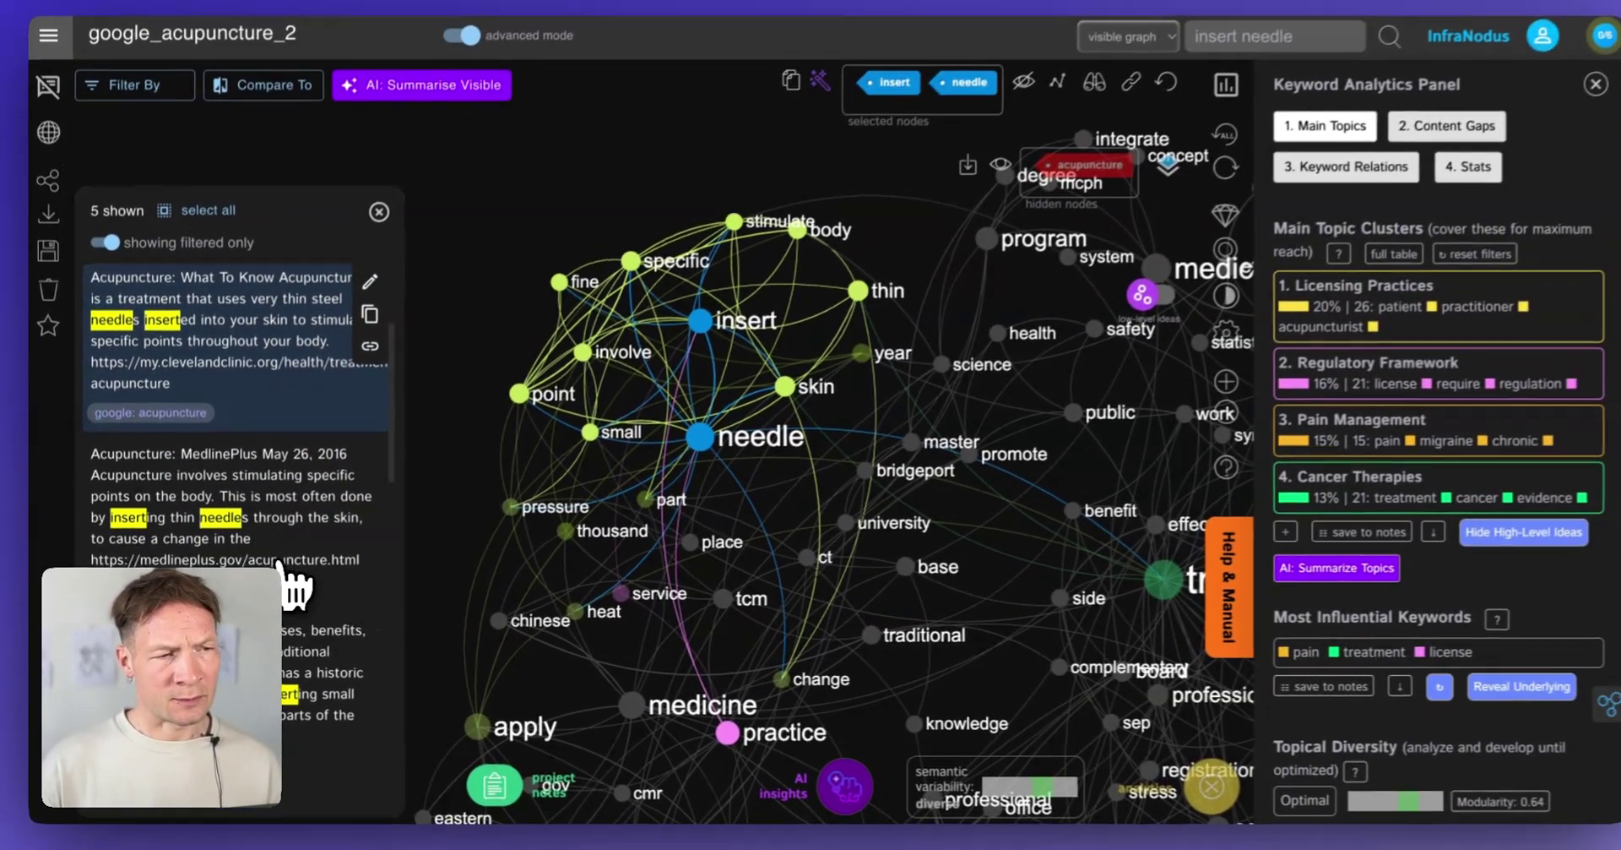
{"action": "scroll", "coordinate": [291, 591], "scroll_direction": "up", "scroll_amount": 3}
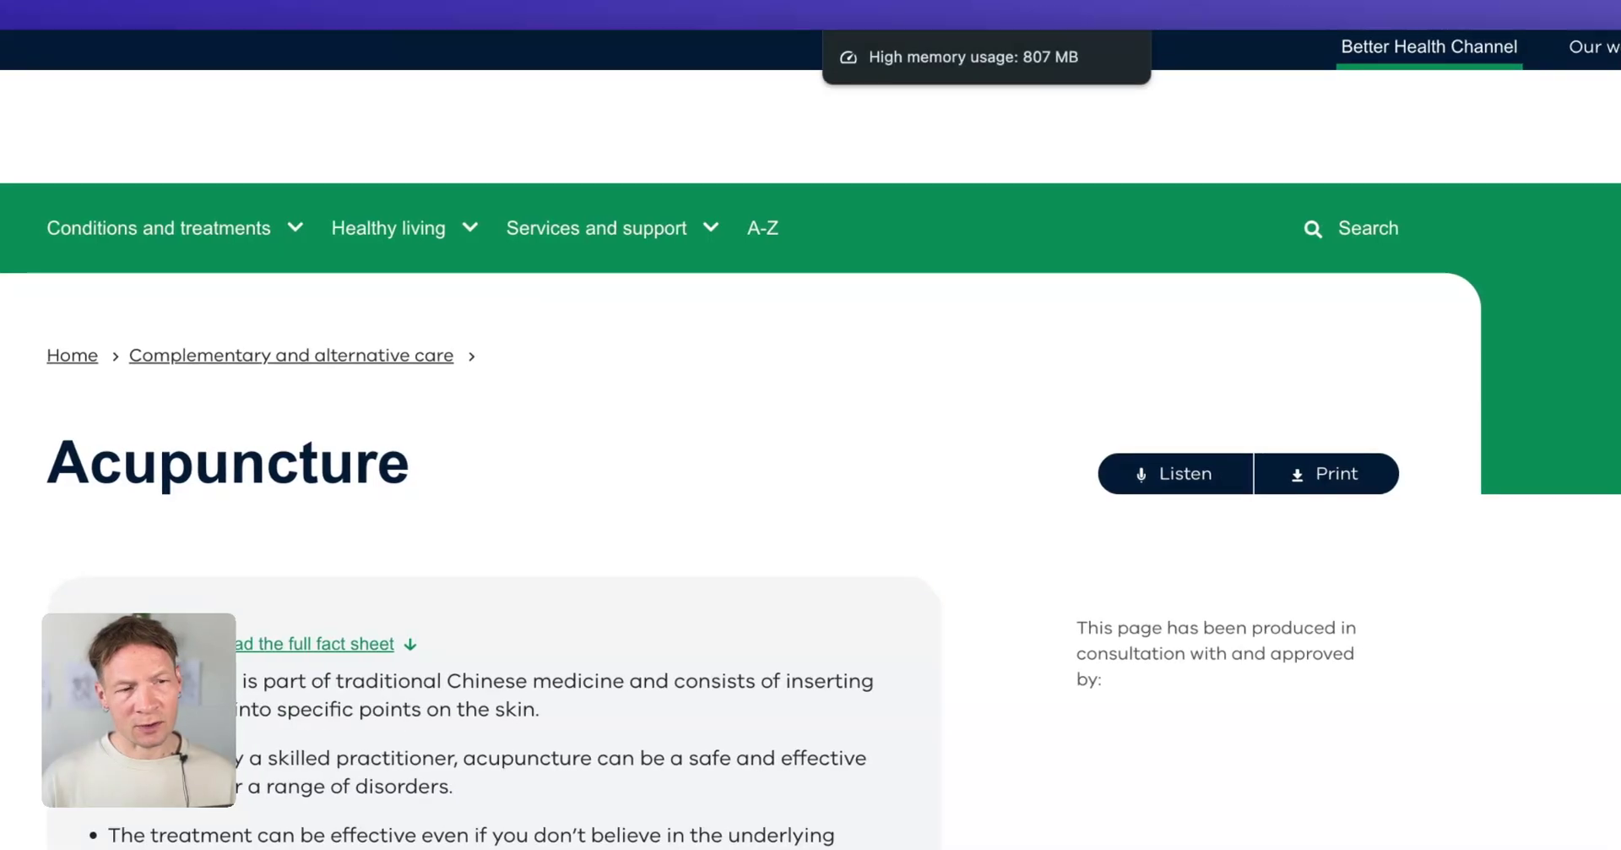
Scroll through the sections of the Better Health Channel Acupuncture fact sheet.
{"action": "scroll", "coordinate": [641, 629], "scroll_direction": "down", "scroll_amount": 5}
{"action": "scroll", "coordinate": [642, 629], "scroll_direction": "down", "scroll_amount": 5}
{"action": "scroll", "coordinate": [646, 523], "scroll_direction": "up", "scroll_amount": 10}
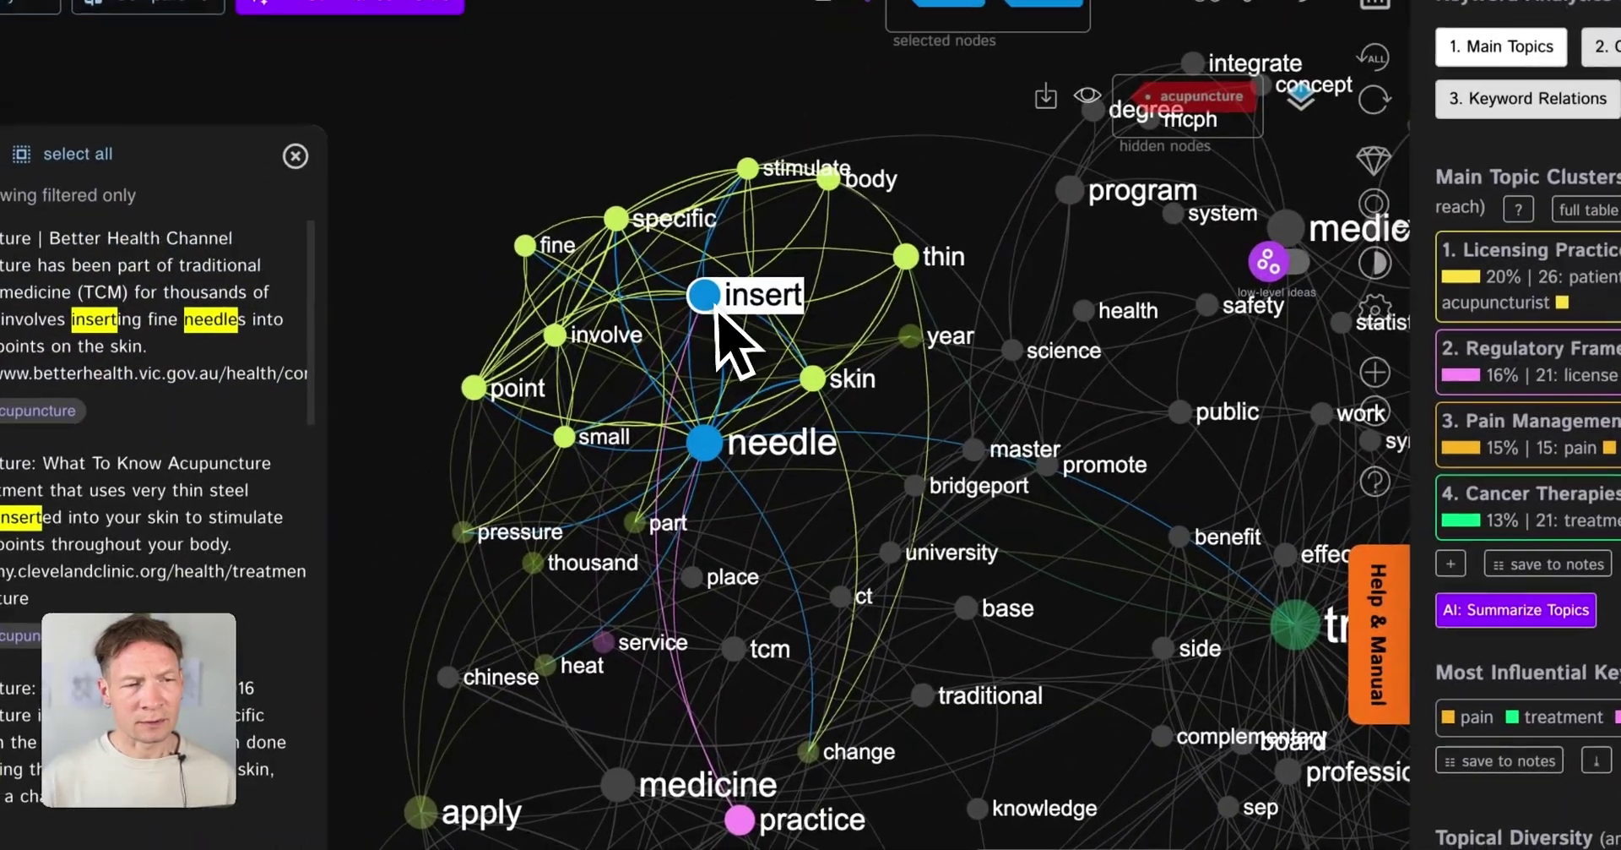
Deselect insert, hide the statements list and overlay AI-named labels on the four topic clusters.
{"action": "left_click", "coordinate": [717, 311]}
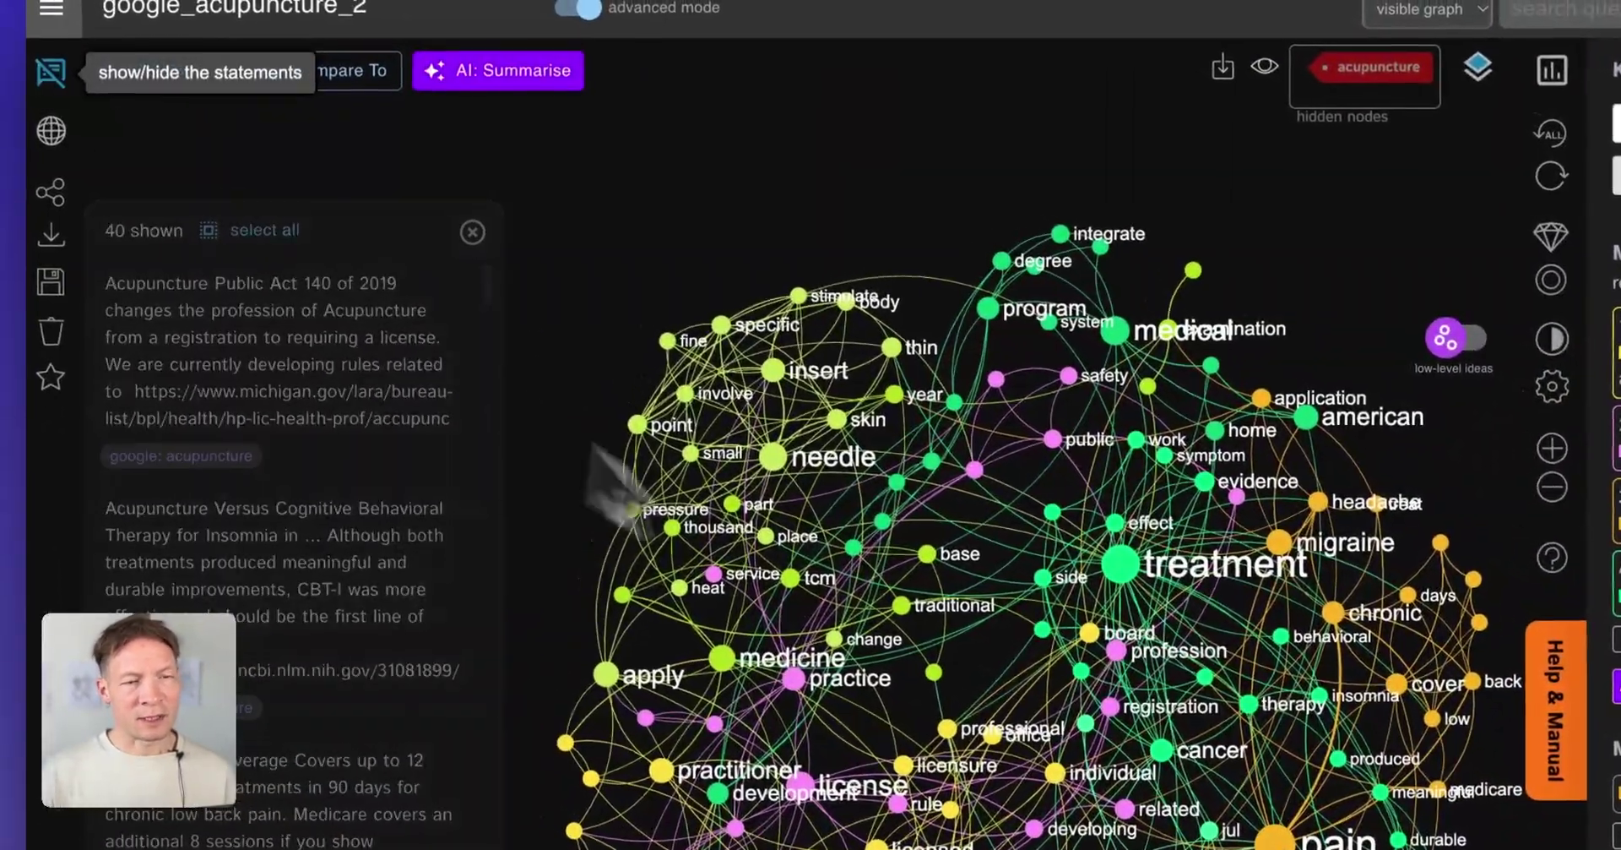
{"action": "left_click", "coordinate": [51, 63]}
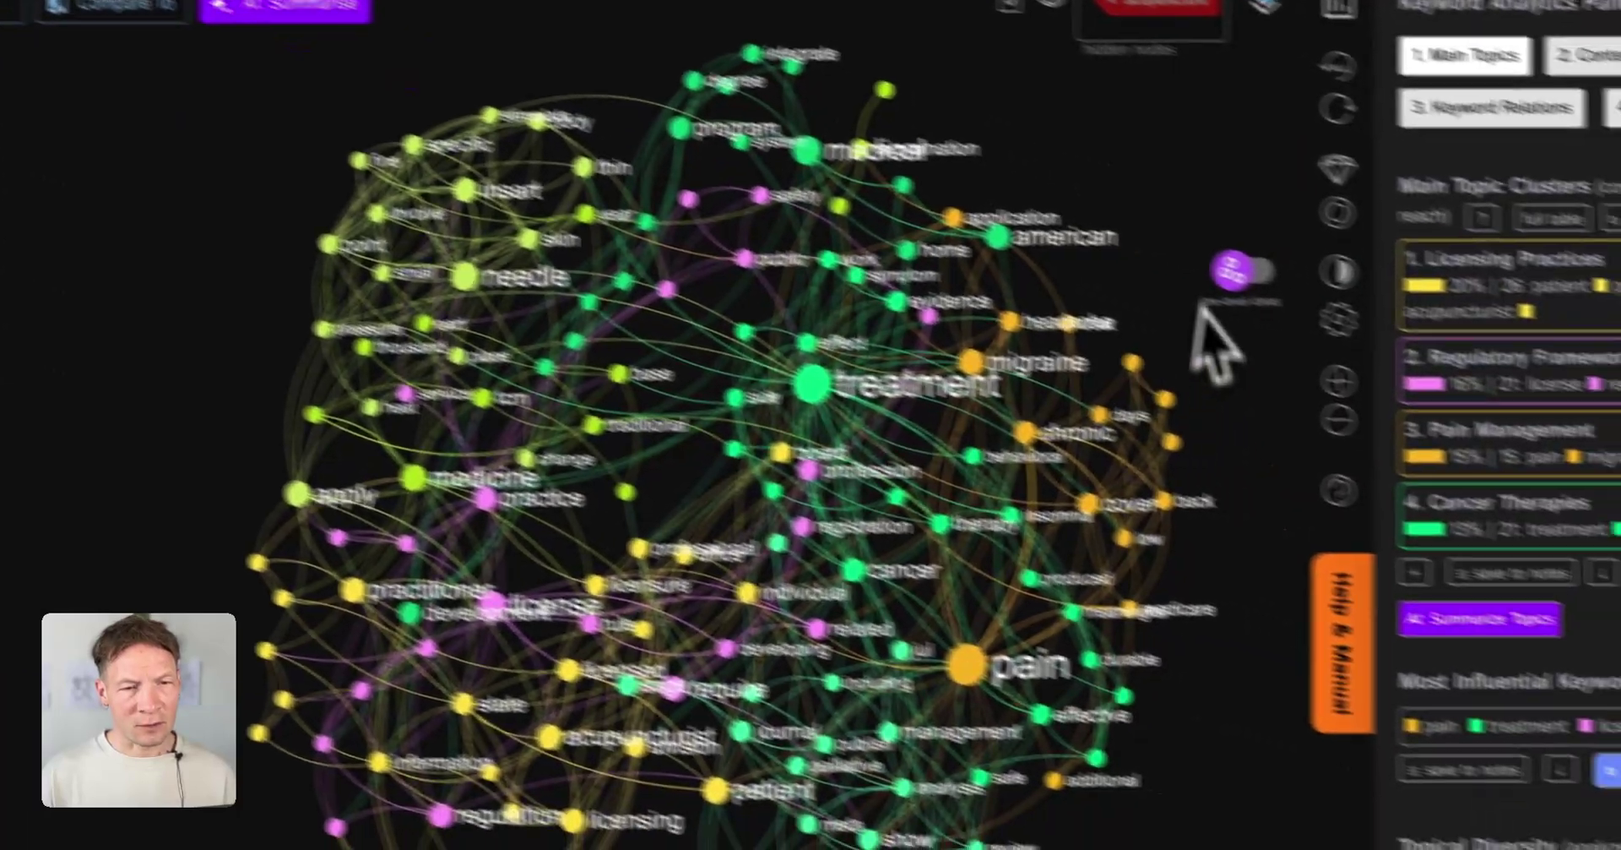
{"action": "left_click", "coordinate": [1240, 270]}
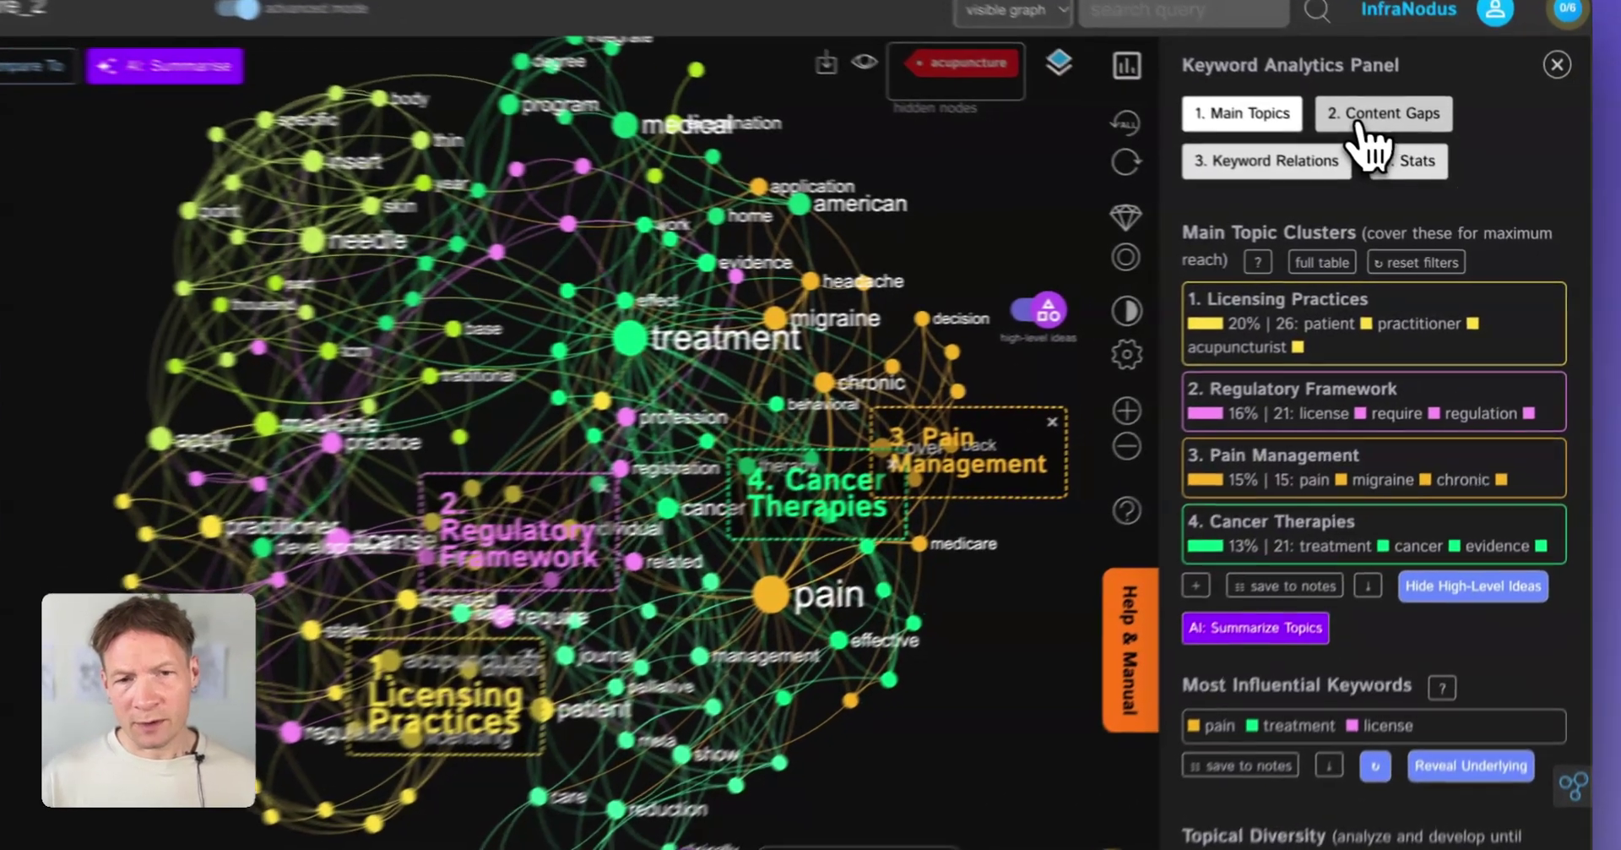
Browse the highlighted content gaps, including Medical Education and Needle Techniques, then list top keyword relations such as chronic–pain.
{"action": "left_click", "coordinate": [1415, 142]}
{"action": "left_click", "coordinate": [1311, 380]}
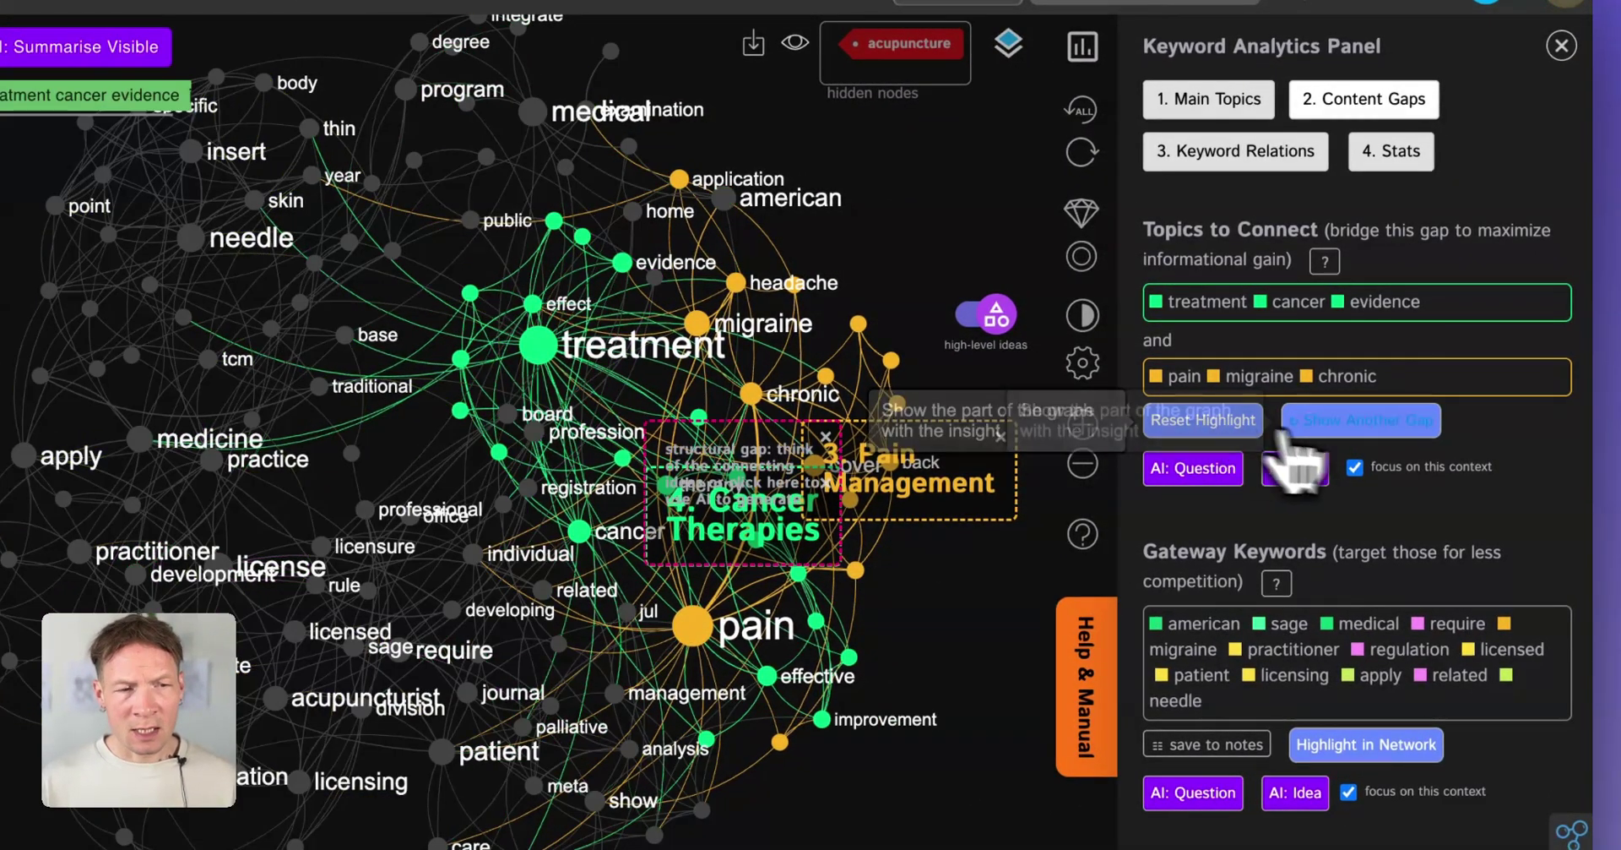
{"action": "left_click", "coordinate": [1351, 427]}
{"action": "left_click", "coordinate": [1342, 475]}
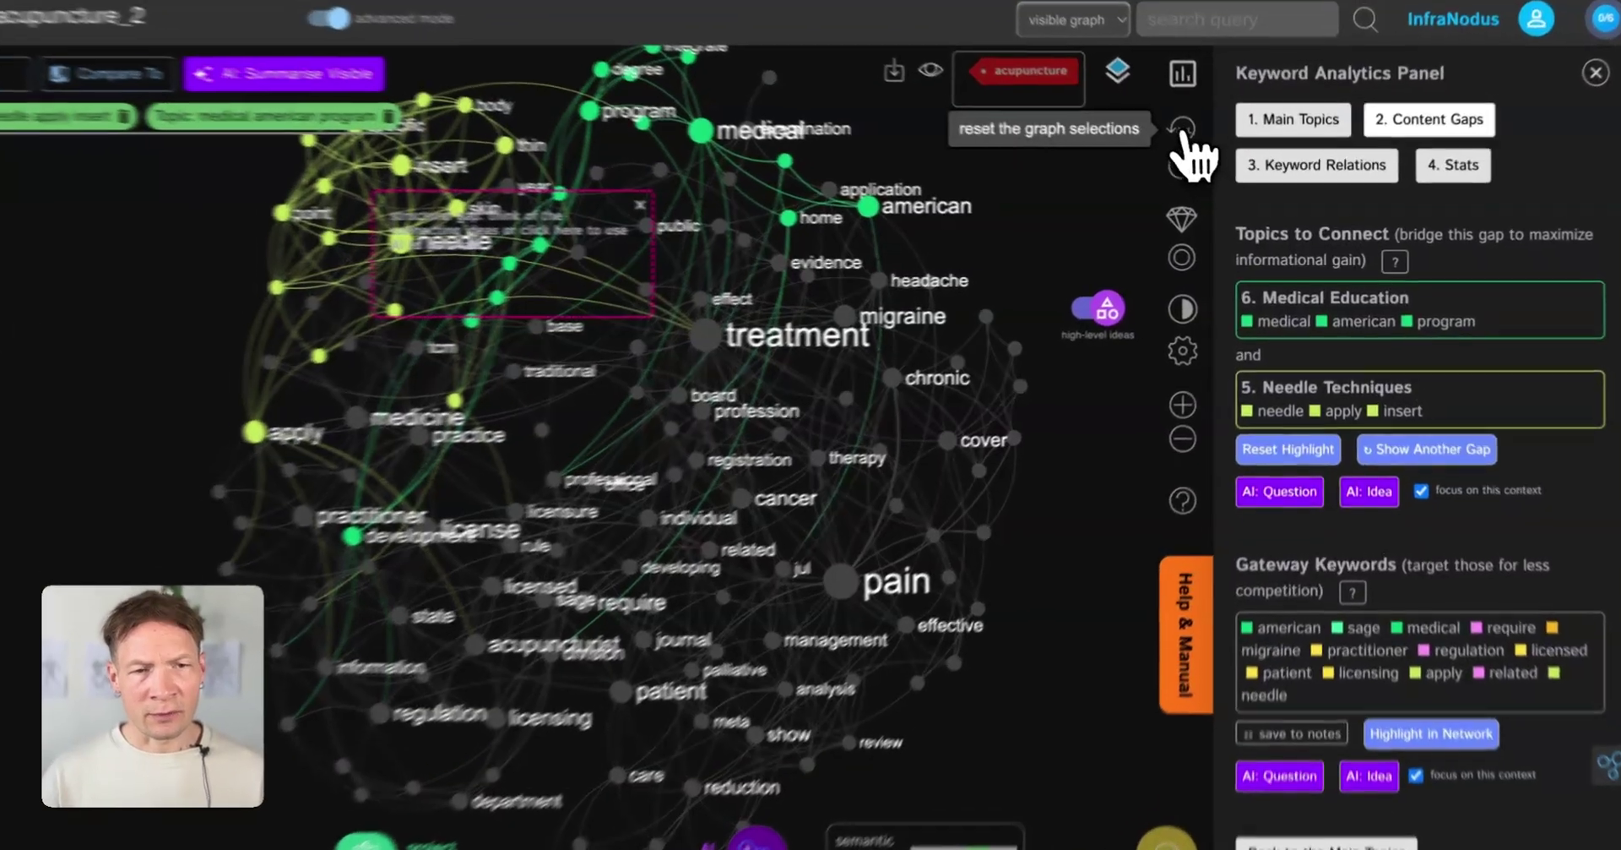
{"action": "left_click", "coordinate": [1200, 146]}
{"action": "left_click", "coordinate": [1319, 177]}
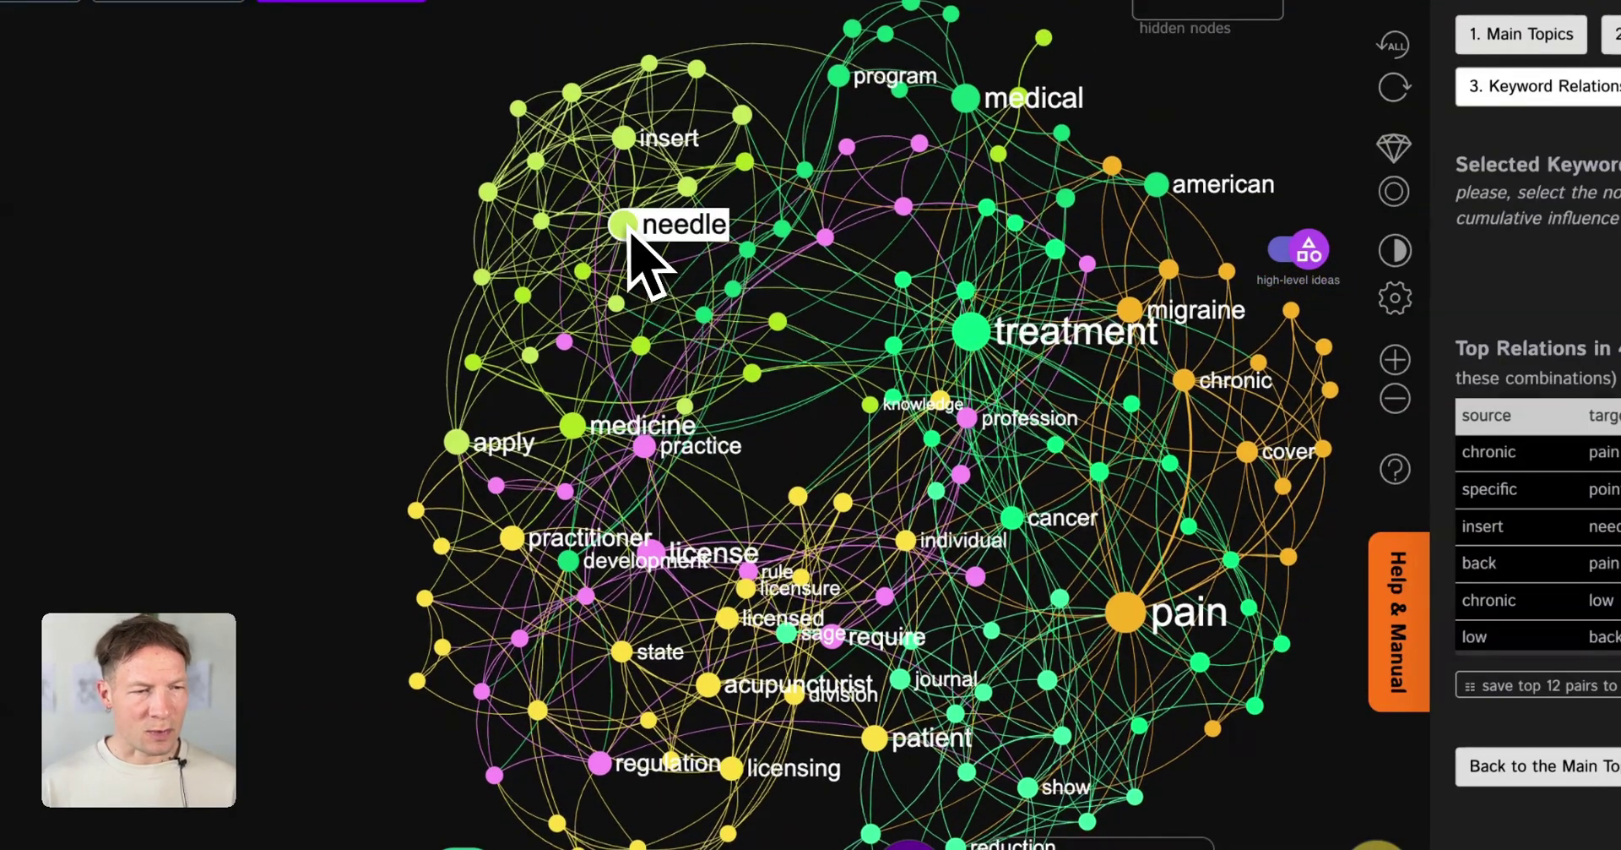
Inspect the needle–insert connection, then clear it and return to Main Topics with six named clusters.
{"action": "left_click", "coordinate": [627, 226]}
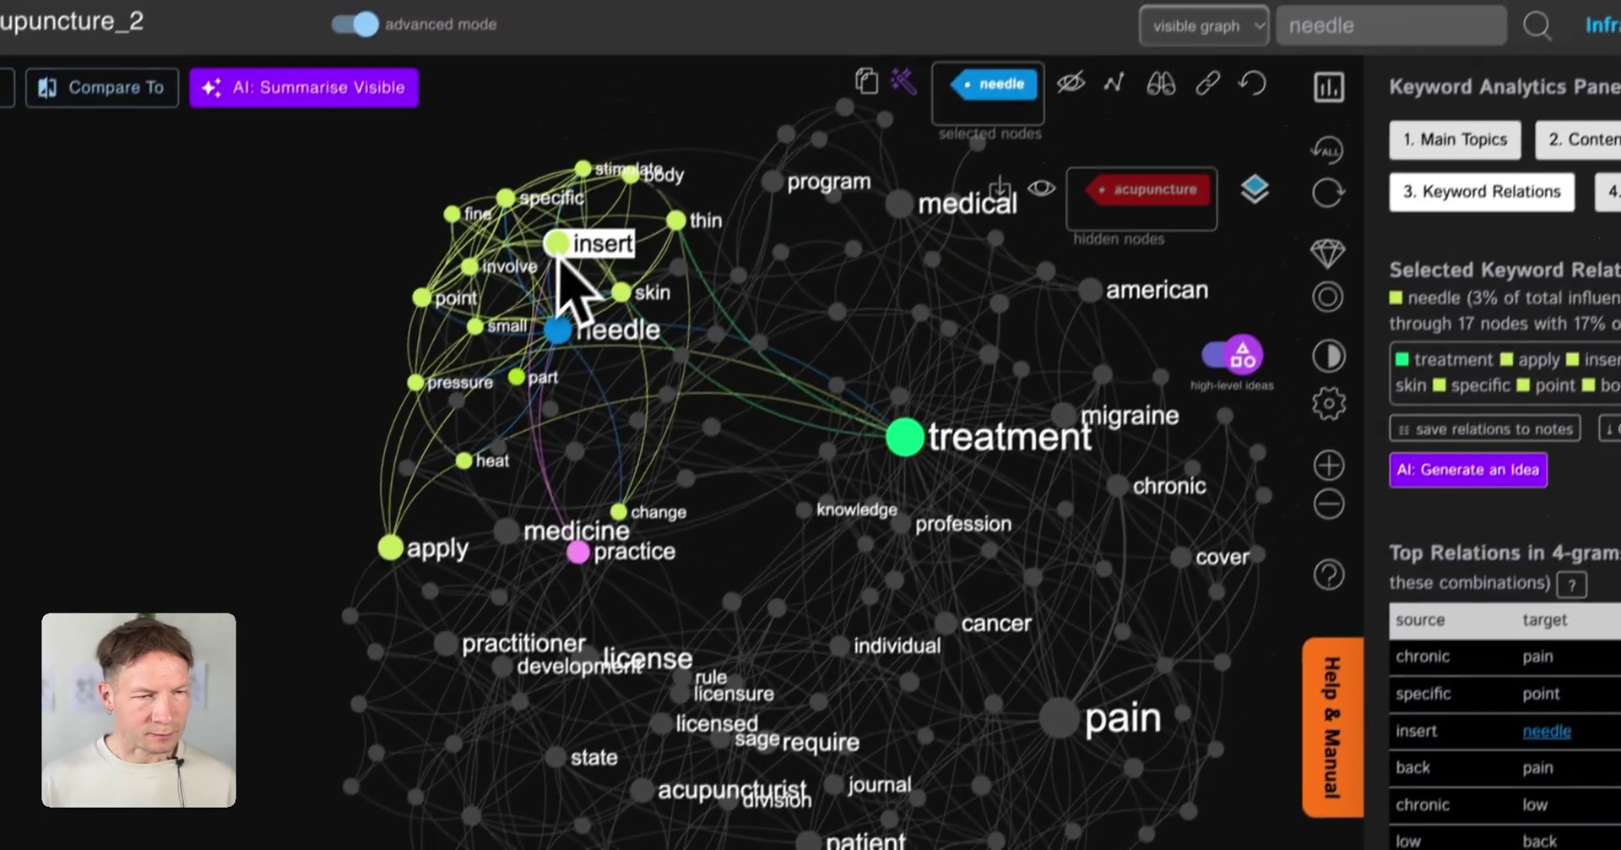
{"action": "left_click", "coordinate": [623, 138]}
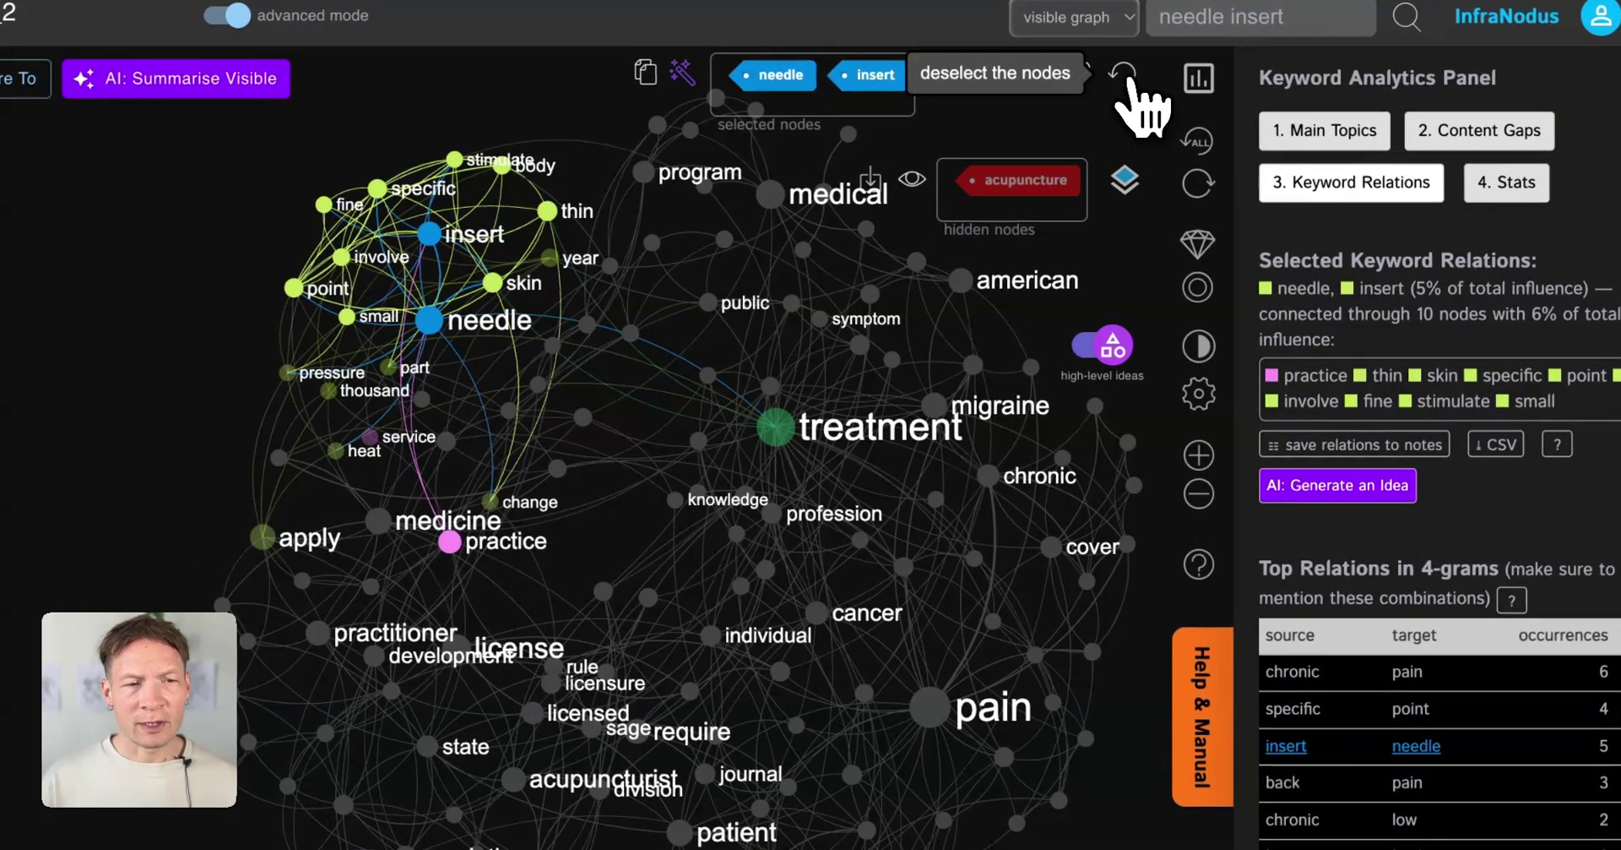
{"action": "left_click", "coordinate": [1142, 94]}
{"action": "left_click", "coordinate": [1310, 120]}
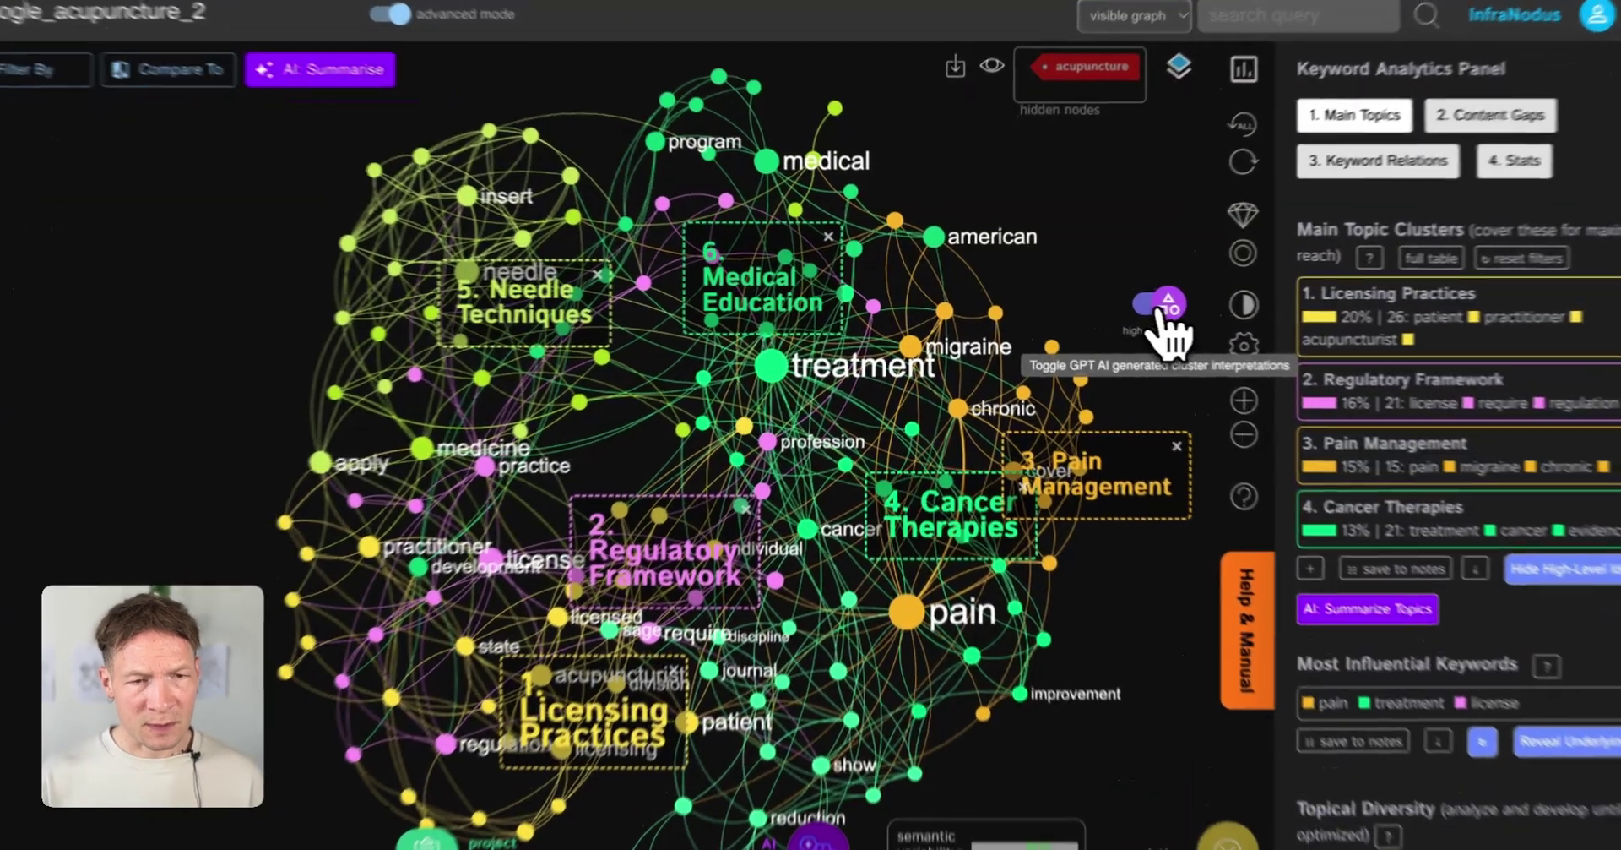
Without cluster labels, read the statement linking treatment, evidence and symptom, then clear that keyword selection.
{"action": "left_click", "coordinate": [1130, 306]}
{"action": "scroll", "coordinate": [809, 414], "scroll_direction": "up", "scroll_amount": 3}
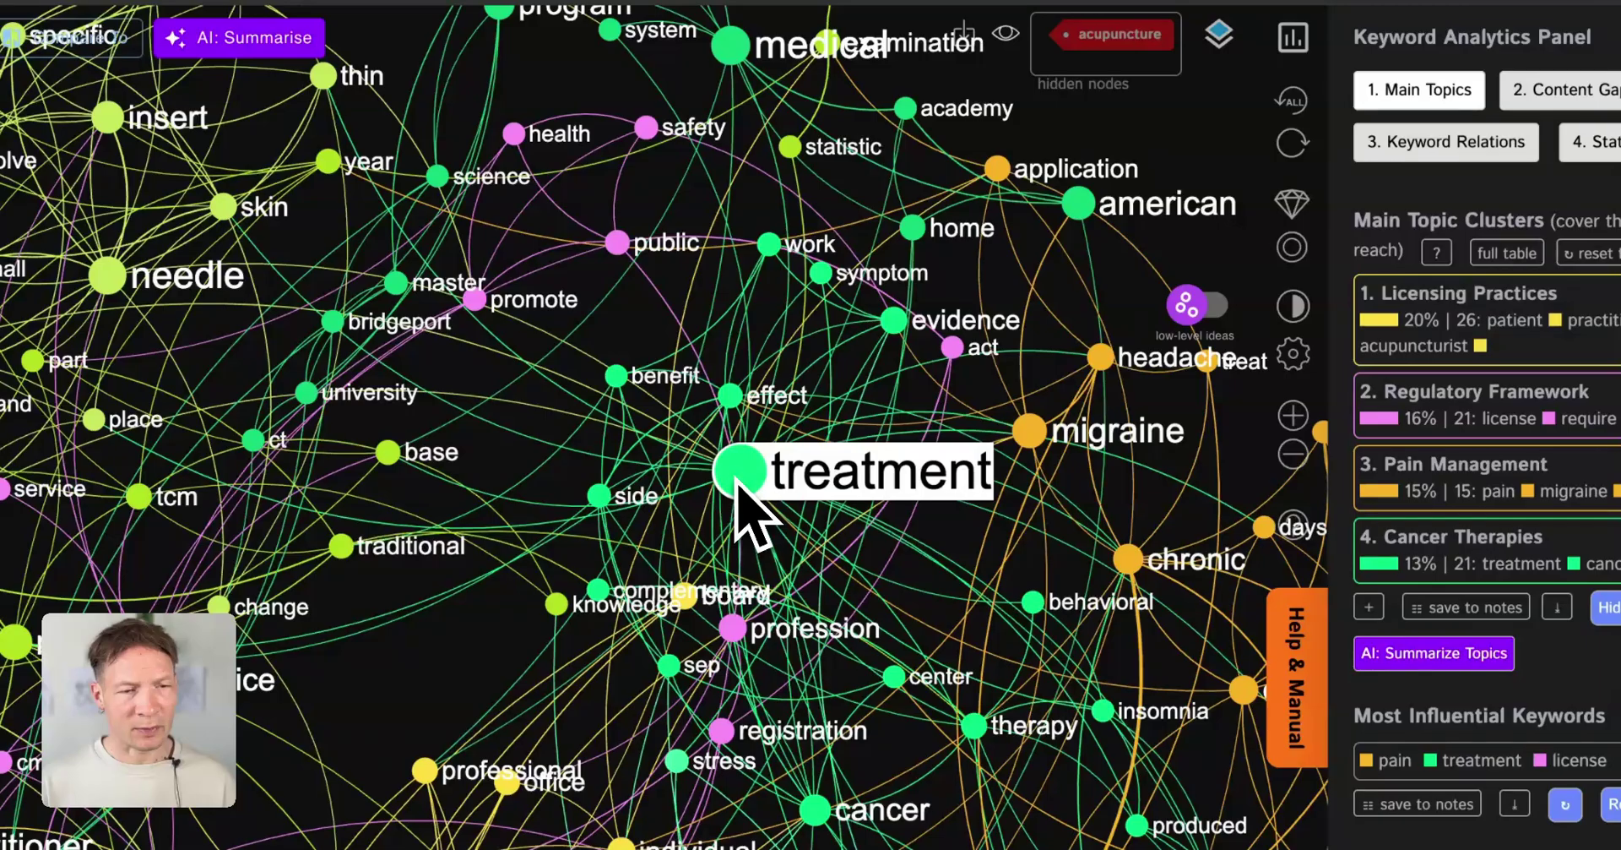
{"action": "left_click", "coordinate": [741, 471]}
{"action": "left_click", "coordinate": [893, 321]}
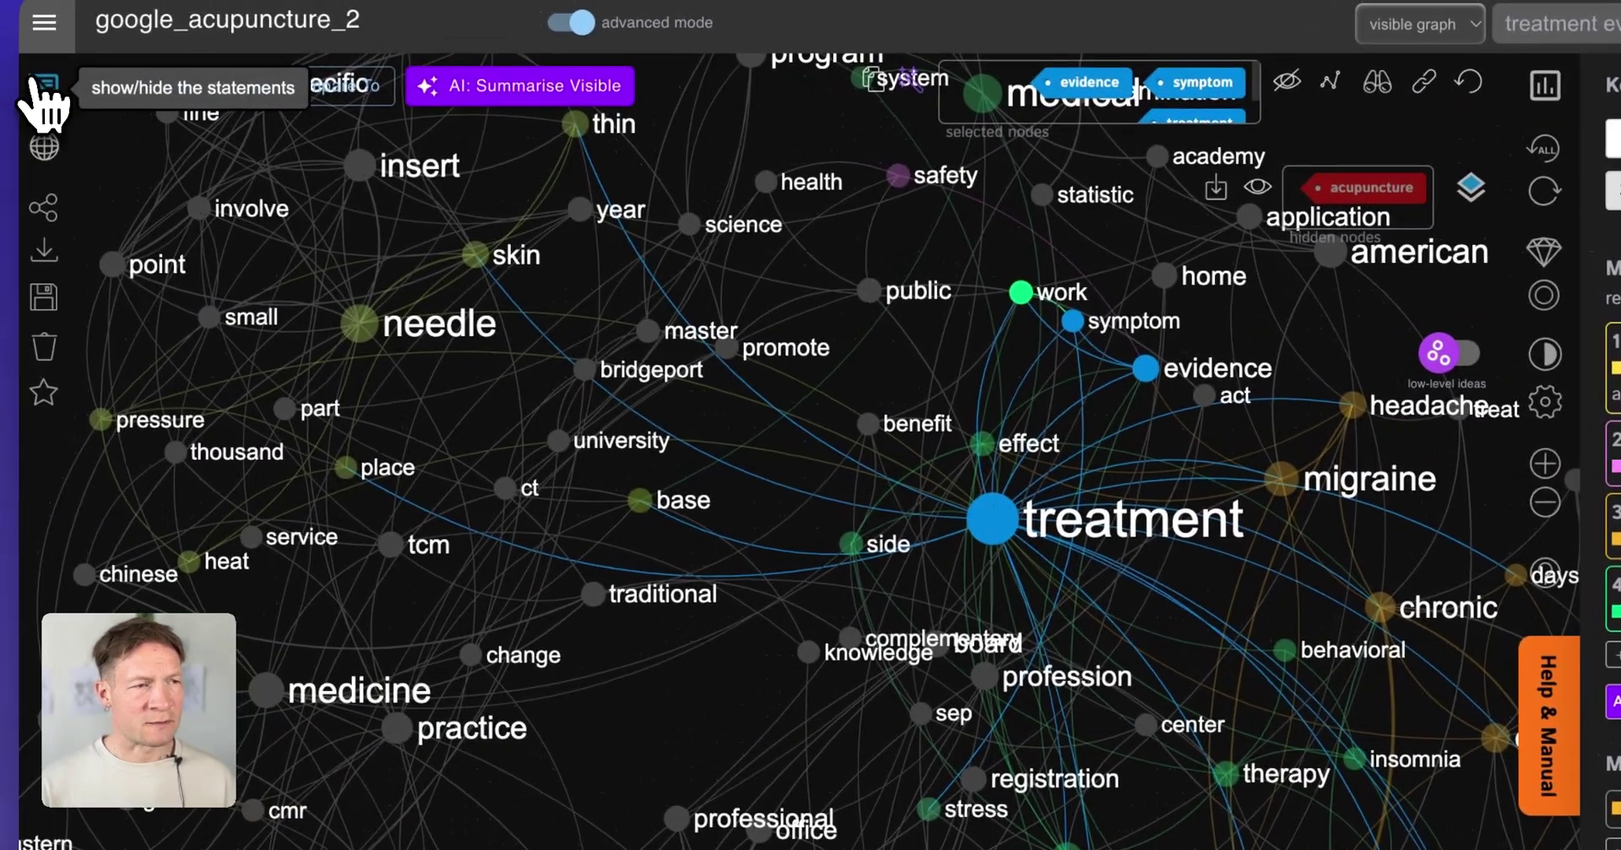
{"action": "left_click", "coordinate": [51, 93]}
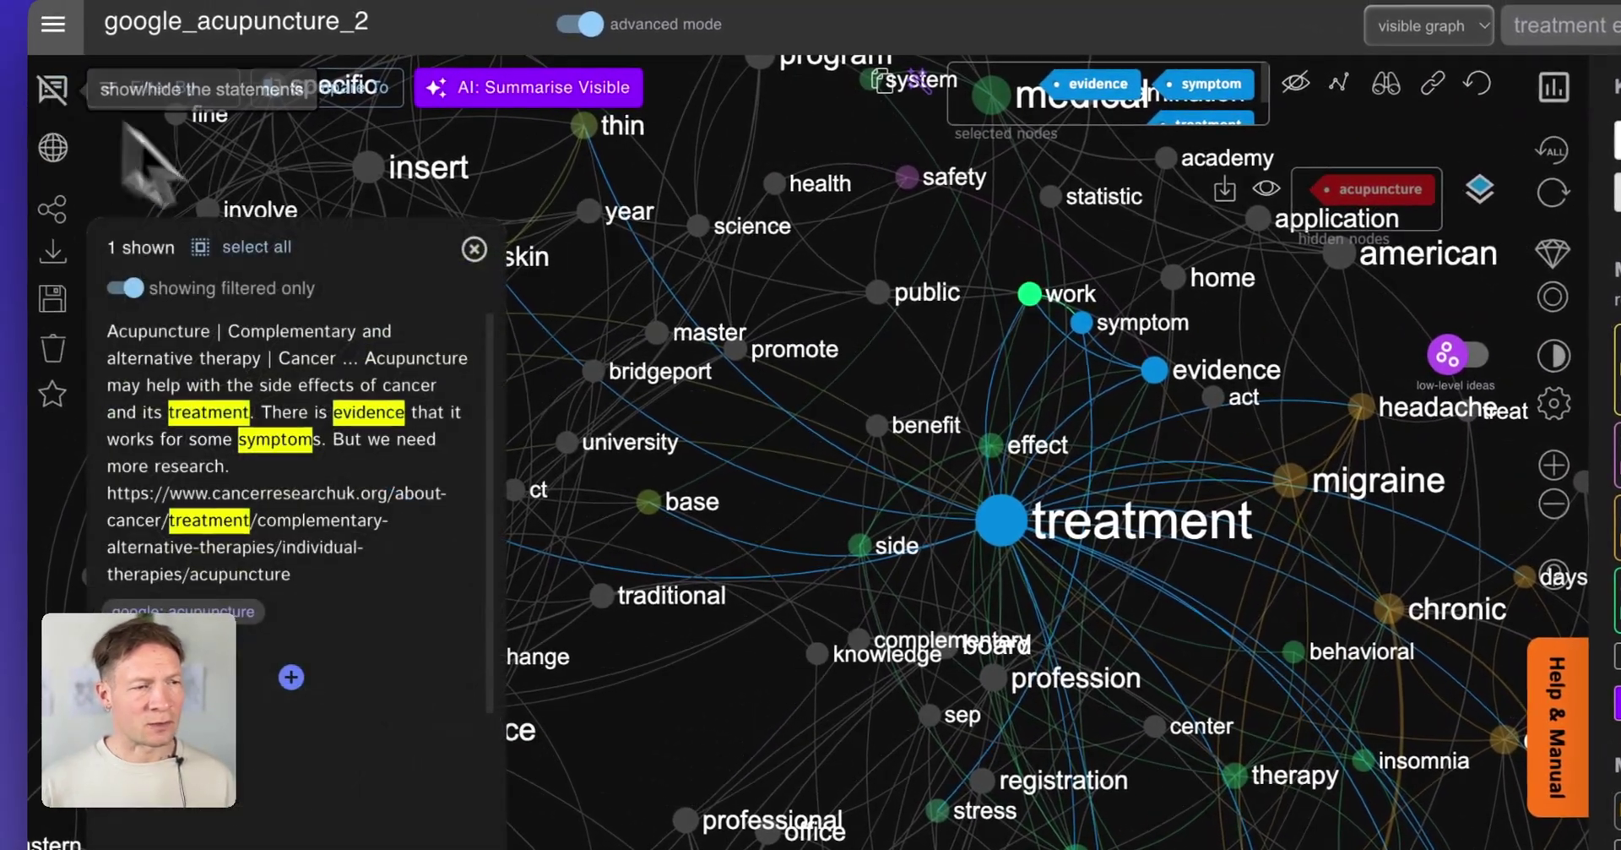
{"action": "left_click", "coordinate": [474, 249]}
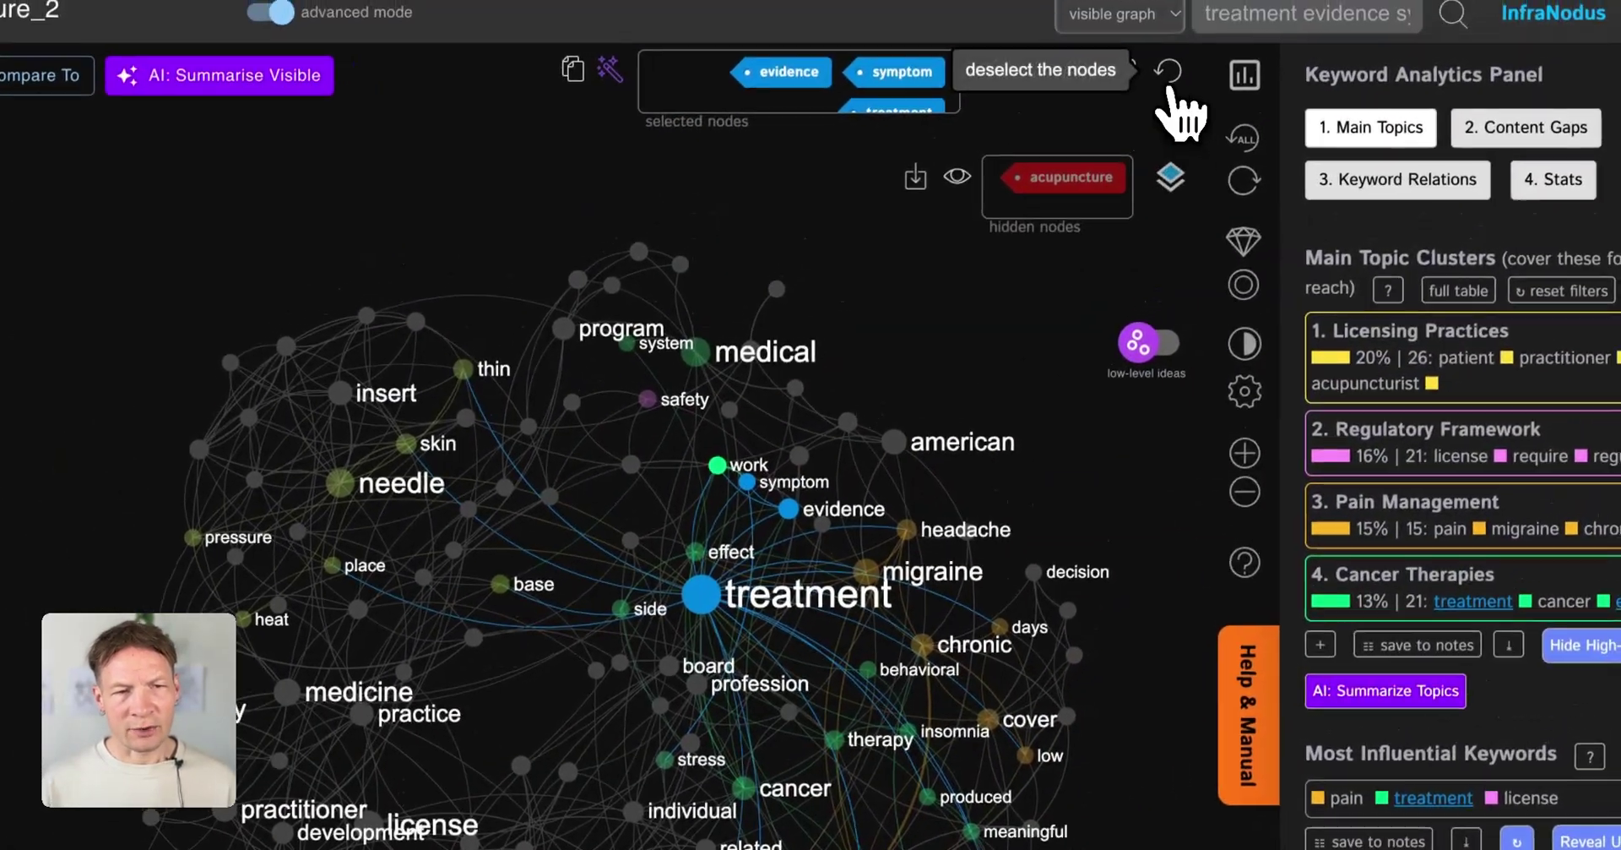
{"action": "left_click", "coordinate": [1203, 29]}
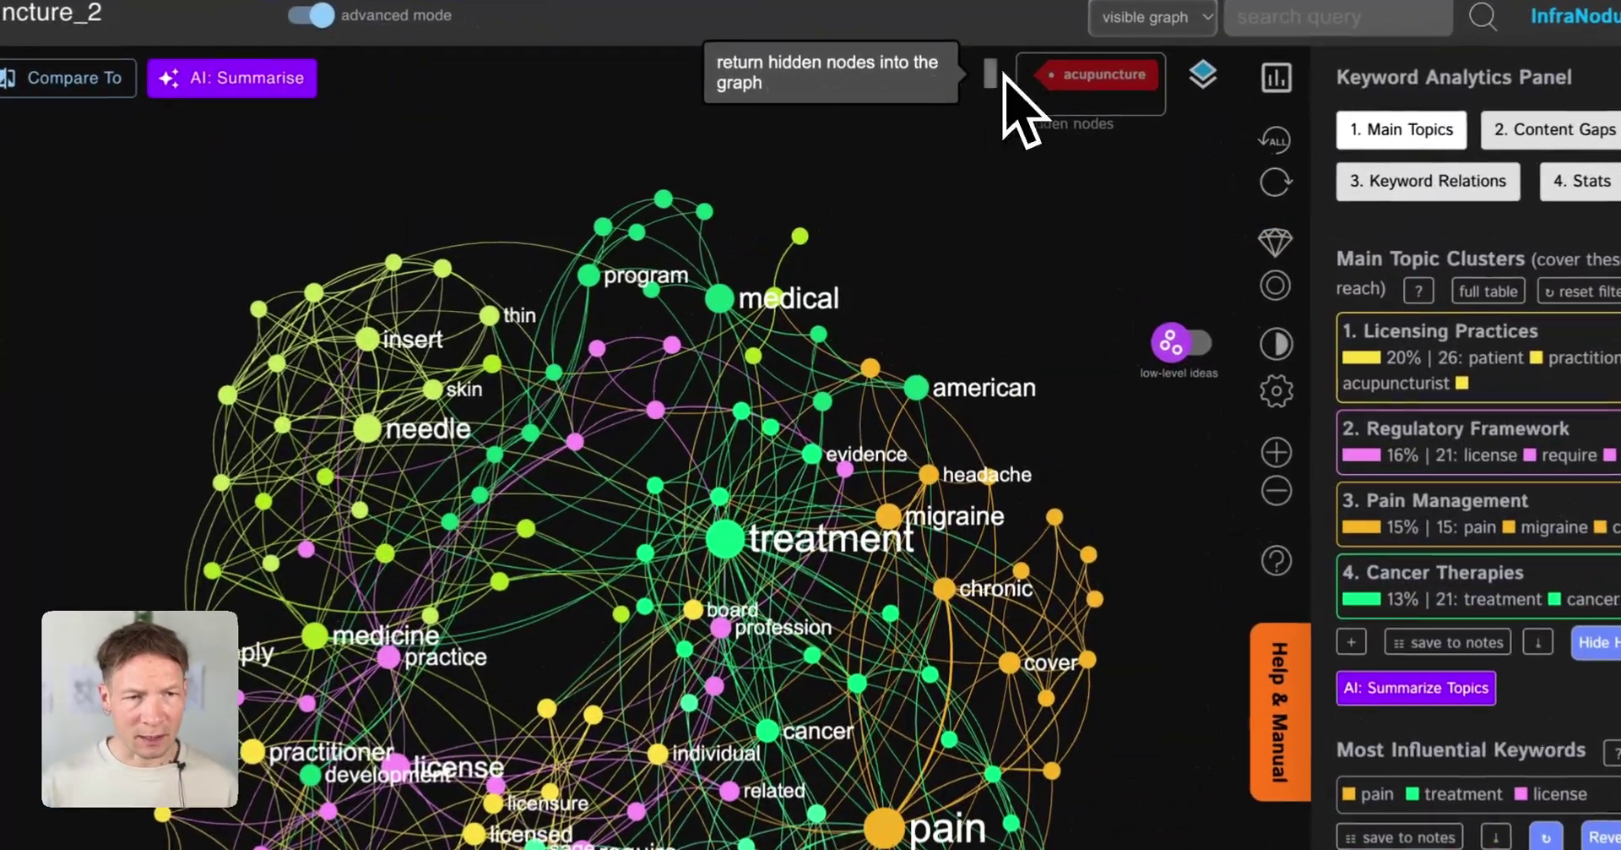
Restore acupuncture to review its 40 statements, then hide it again so six clusters are recomputed.
{"action": "left_click", "coordinate": [981, 95]}
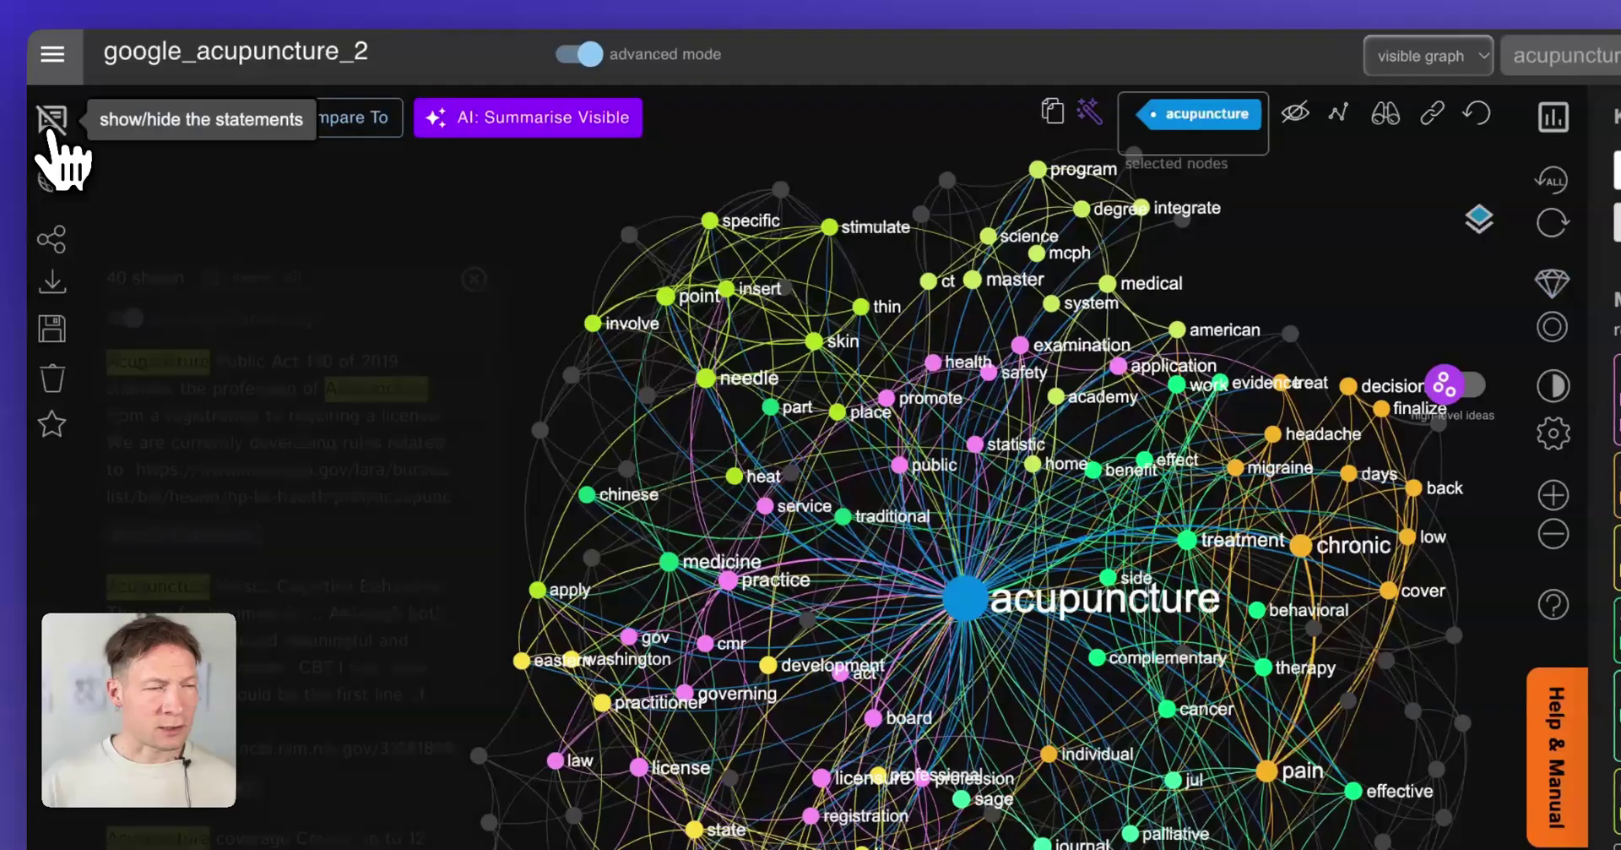
{"action": "left_click", "coordinate": [50, 131]}
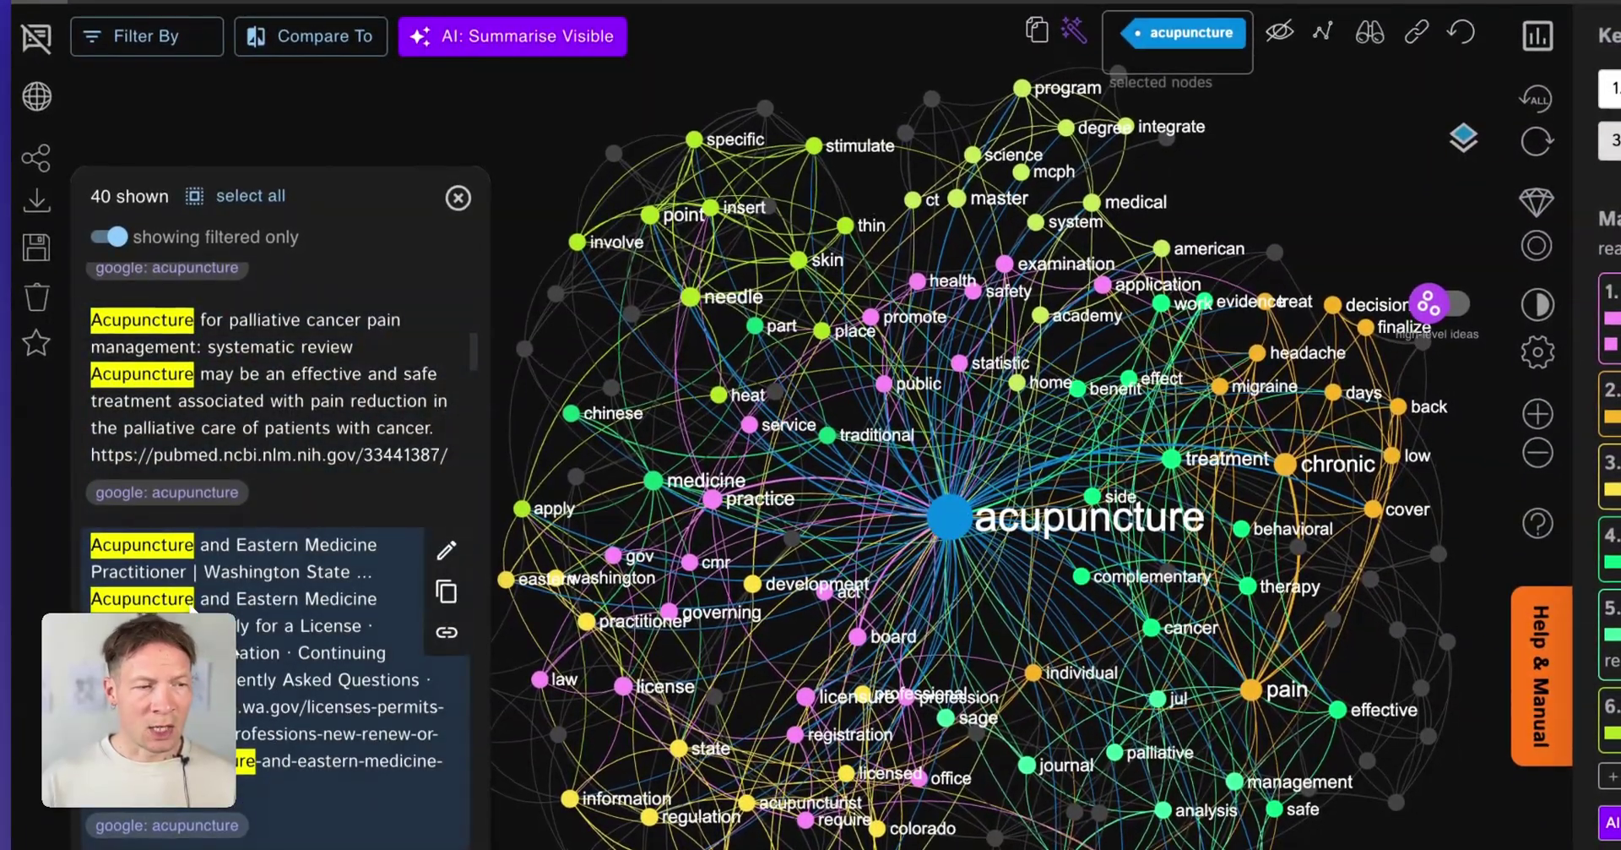
{"action": "scroll", "coordinate": [191, 607], "scroll_direction": "down", "scroll_amount": 5}
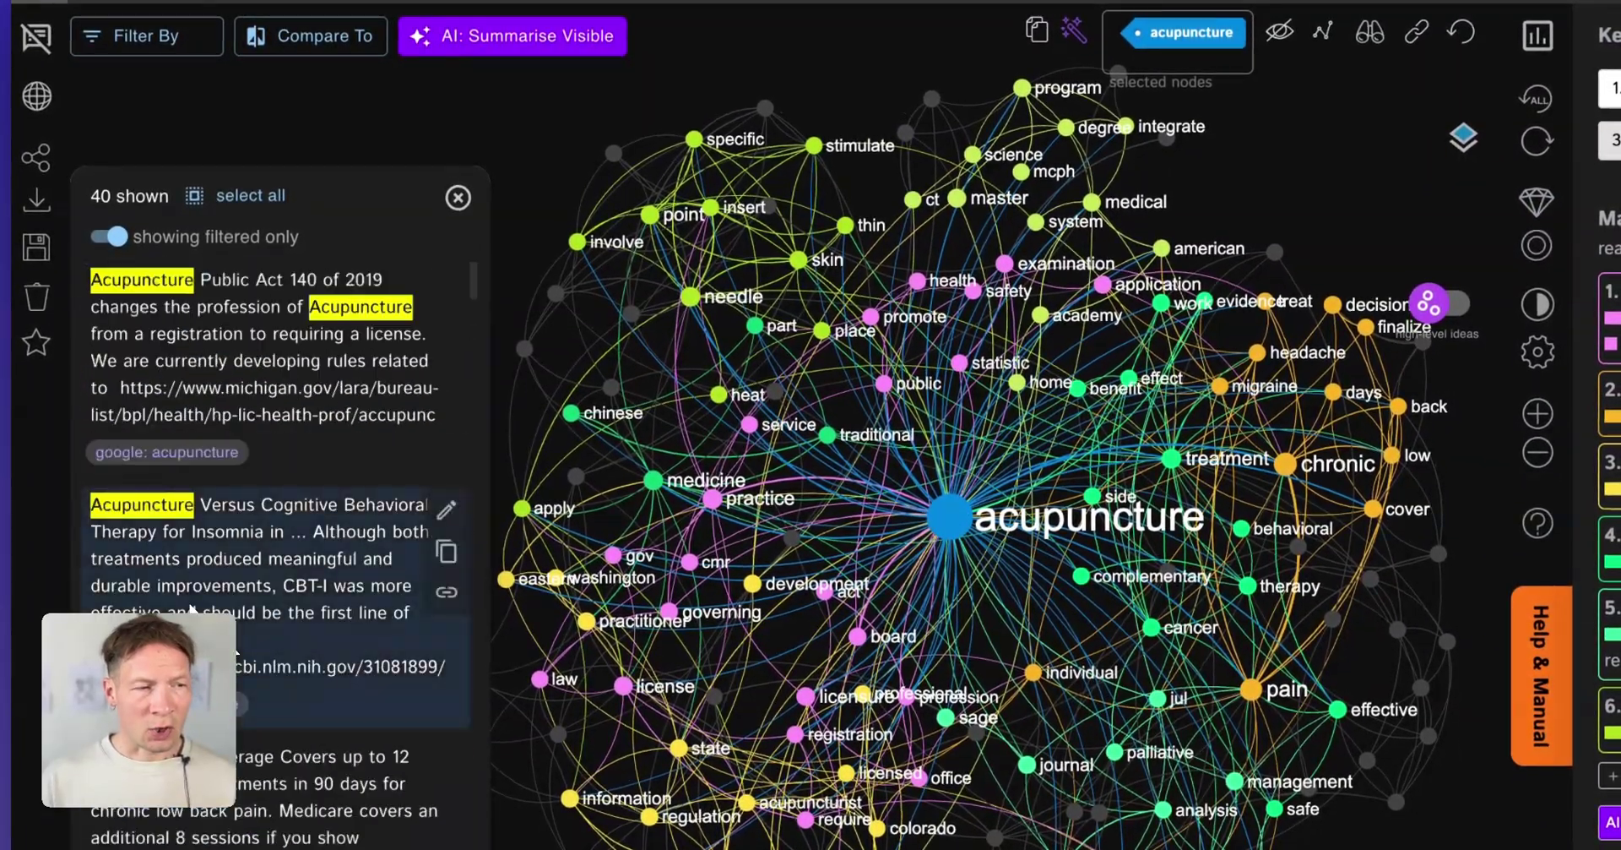
{"action": "left_click", "coordinate": [460, 198]}
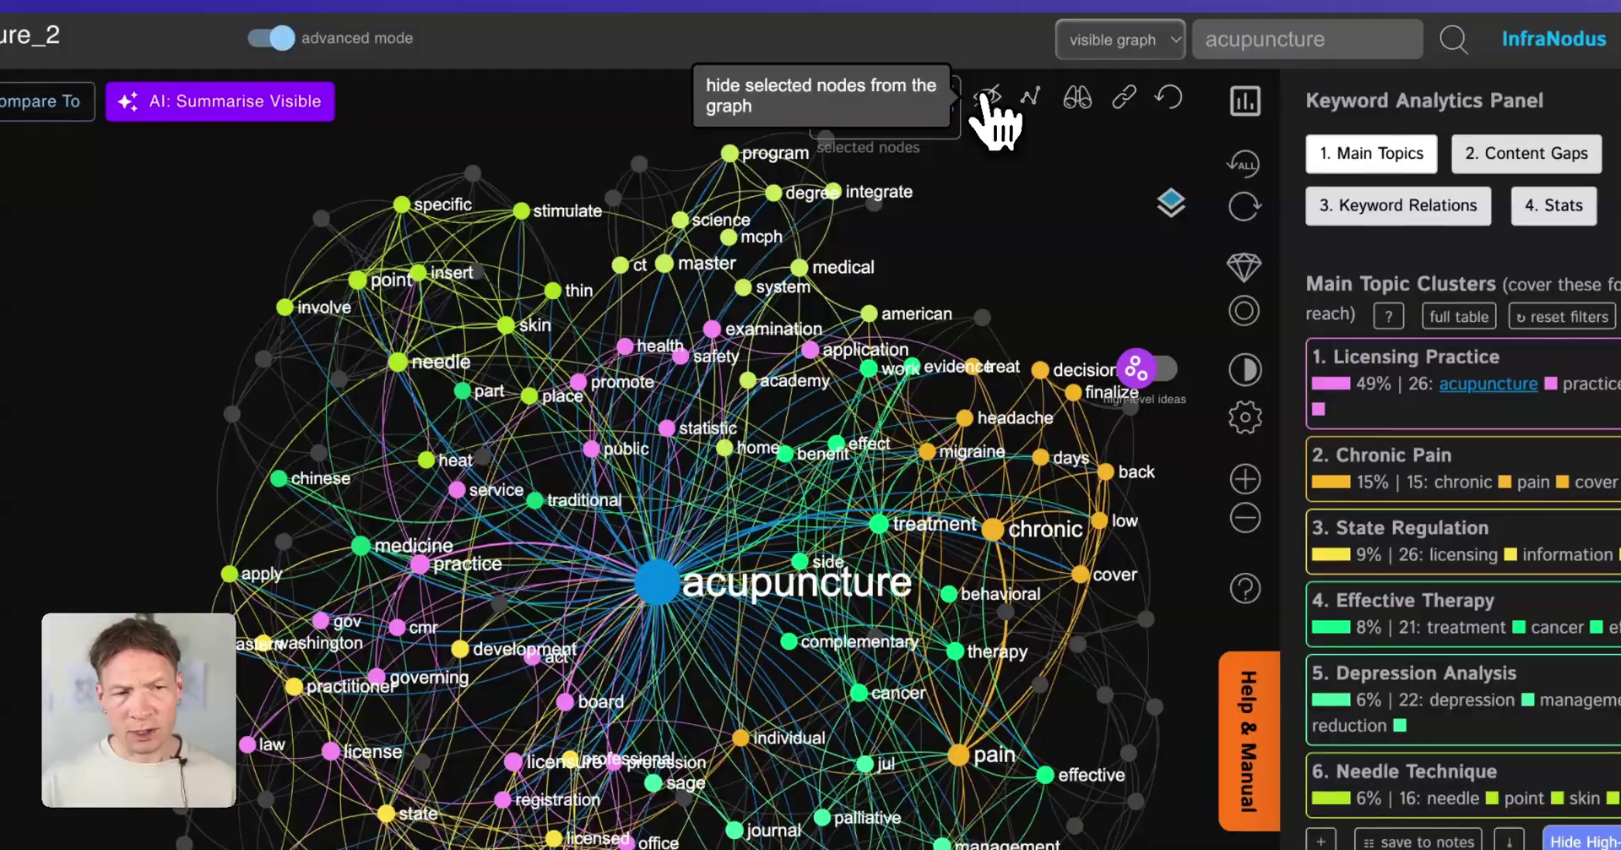
{"action": "left_click", "coordinate": [994, 92]}
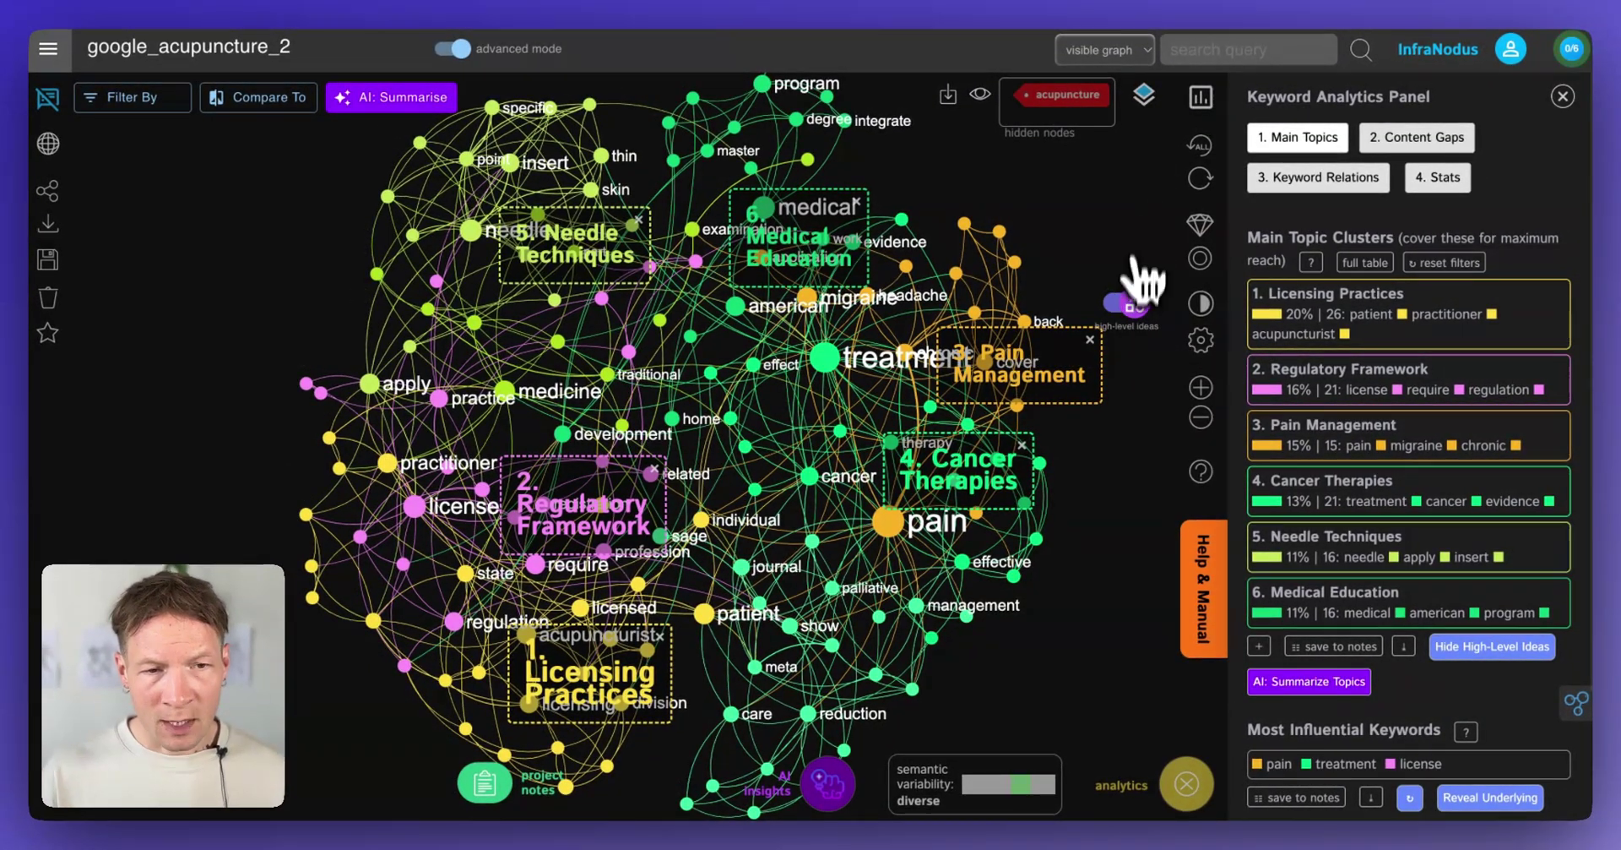
Hide pain and treatment alongside acupuncture, yielding clusters like Cancer Management and Chronic Treatment.
{"action": "left_click", "coordinate": [1132, 297]}
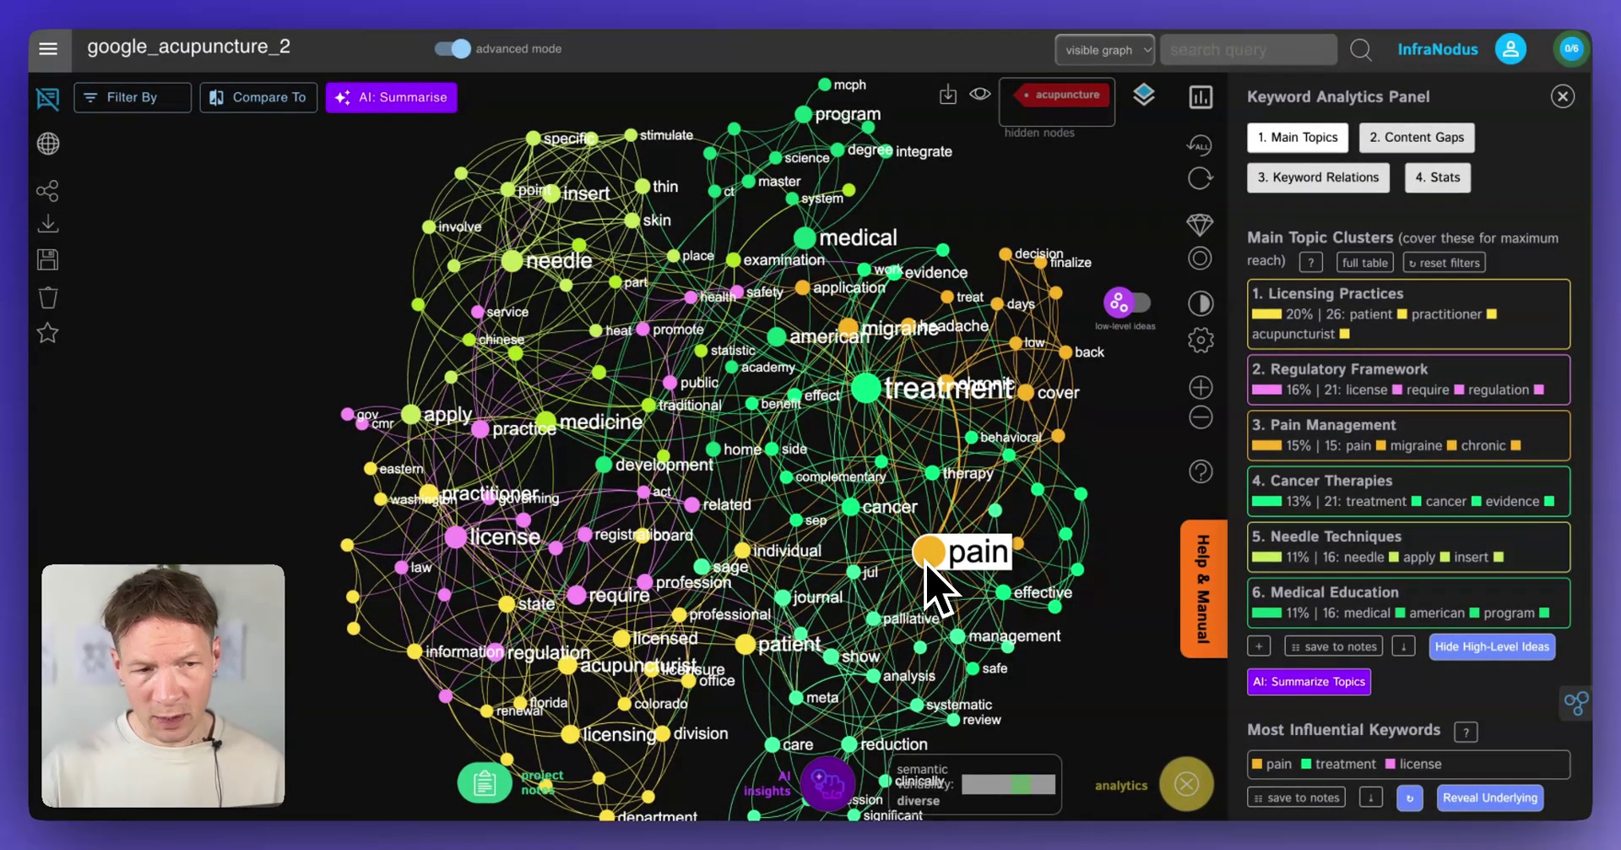
{"action": "left_click", "coordinate": [941, 570]}
{"action": "left_click", "coordinate": [866, 388]}
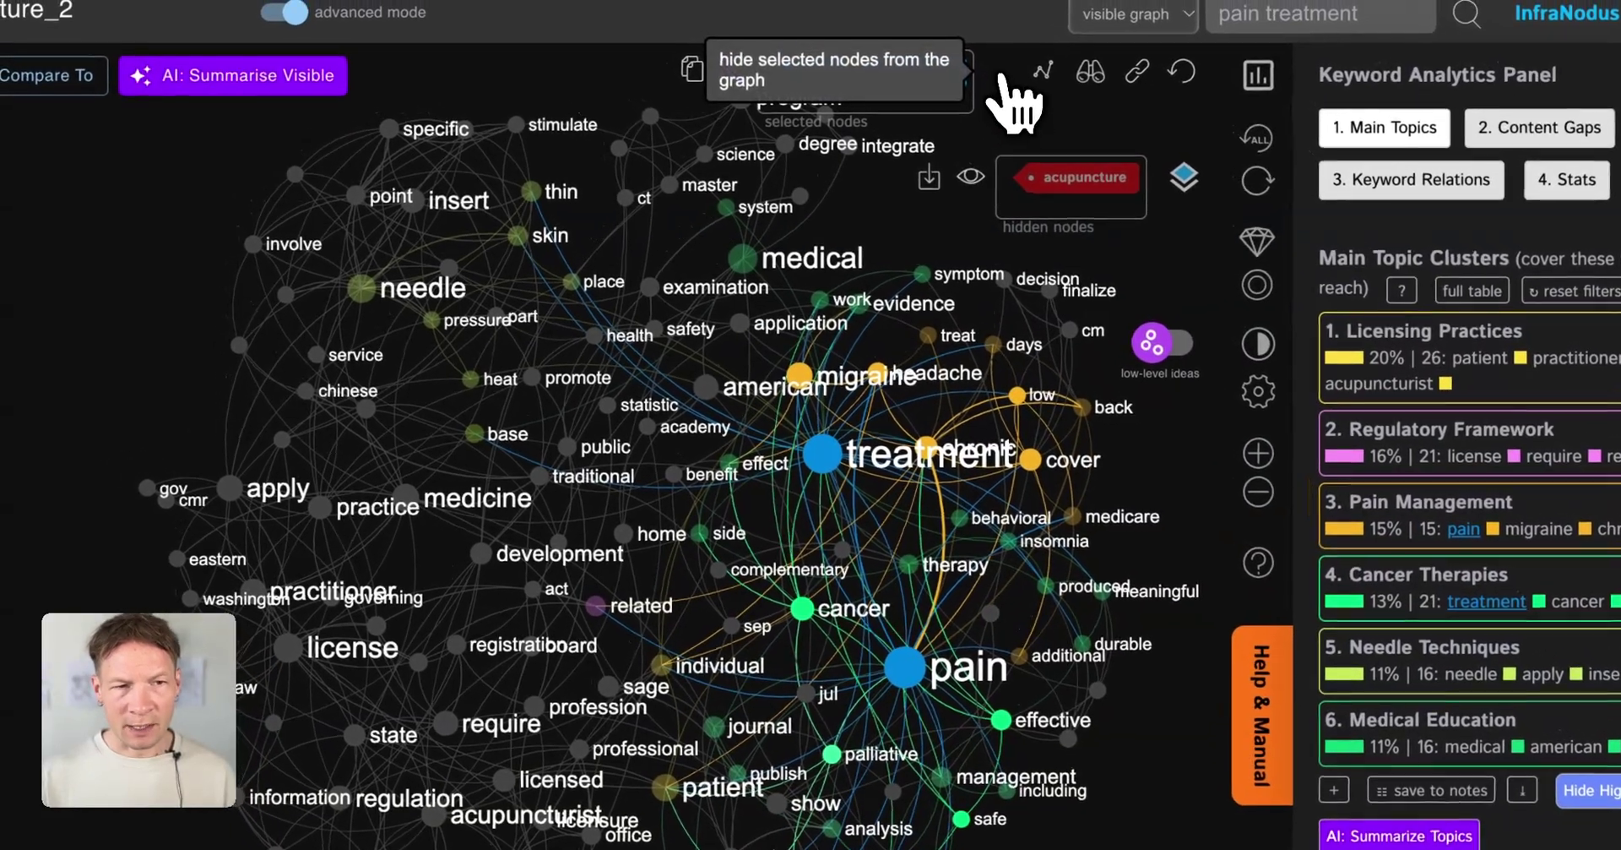
{"action": "left_click", "coordinate": [961, 37]}
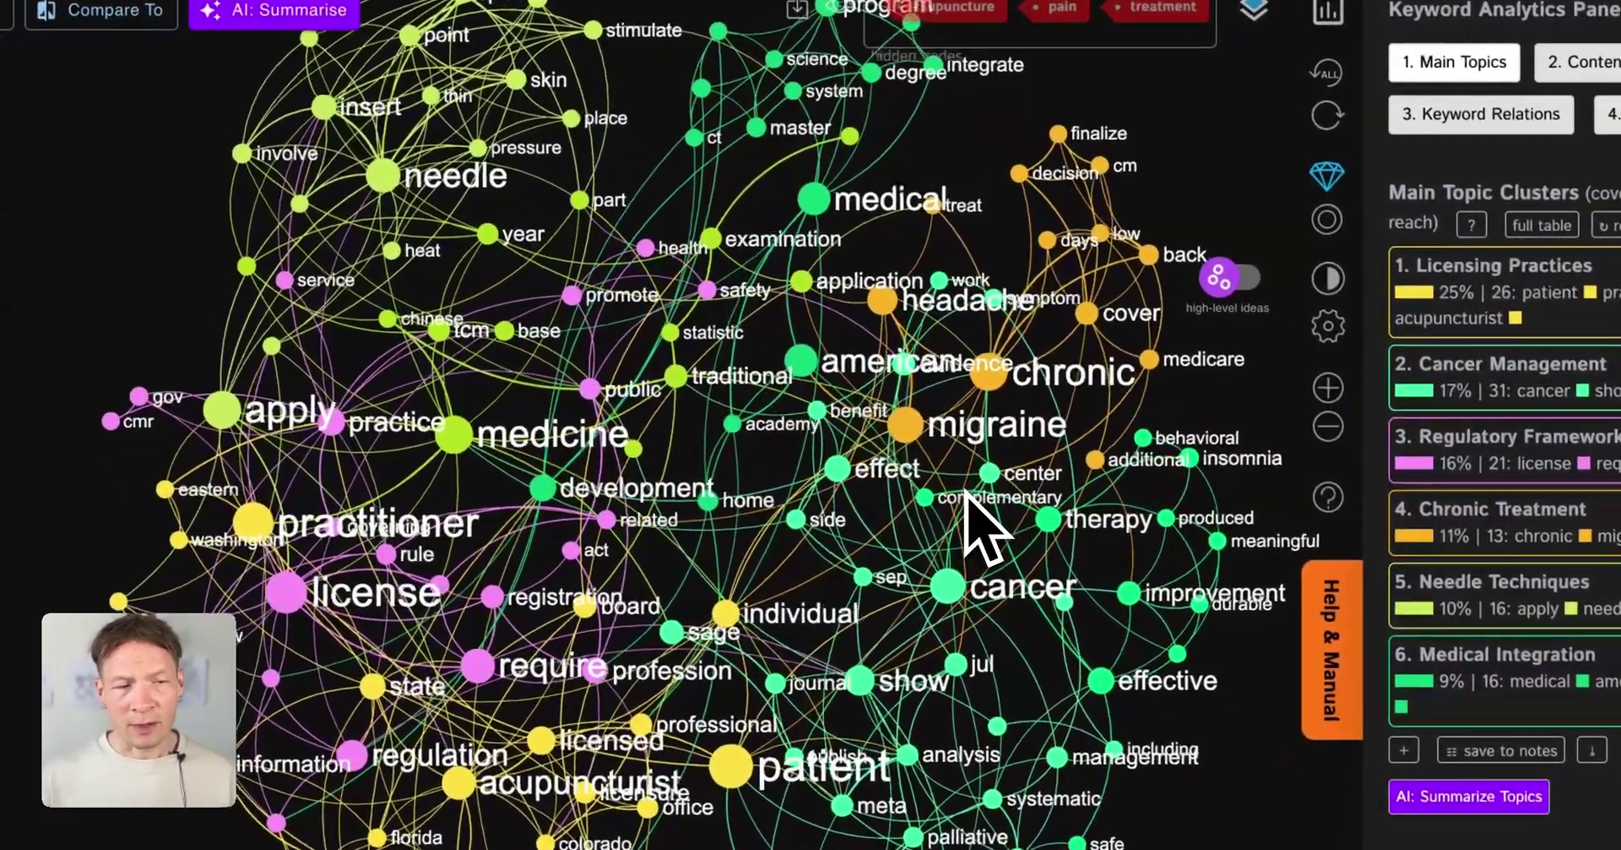
Open the source article of the statement linking migraine, chronic and headache, then clear that filter.
{"action": "scroll", "coordinate": [980, 520], "scroll_direction": "up", "scroll_amount": 3}
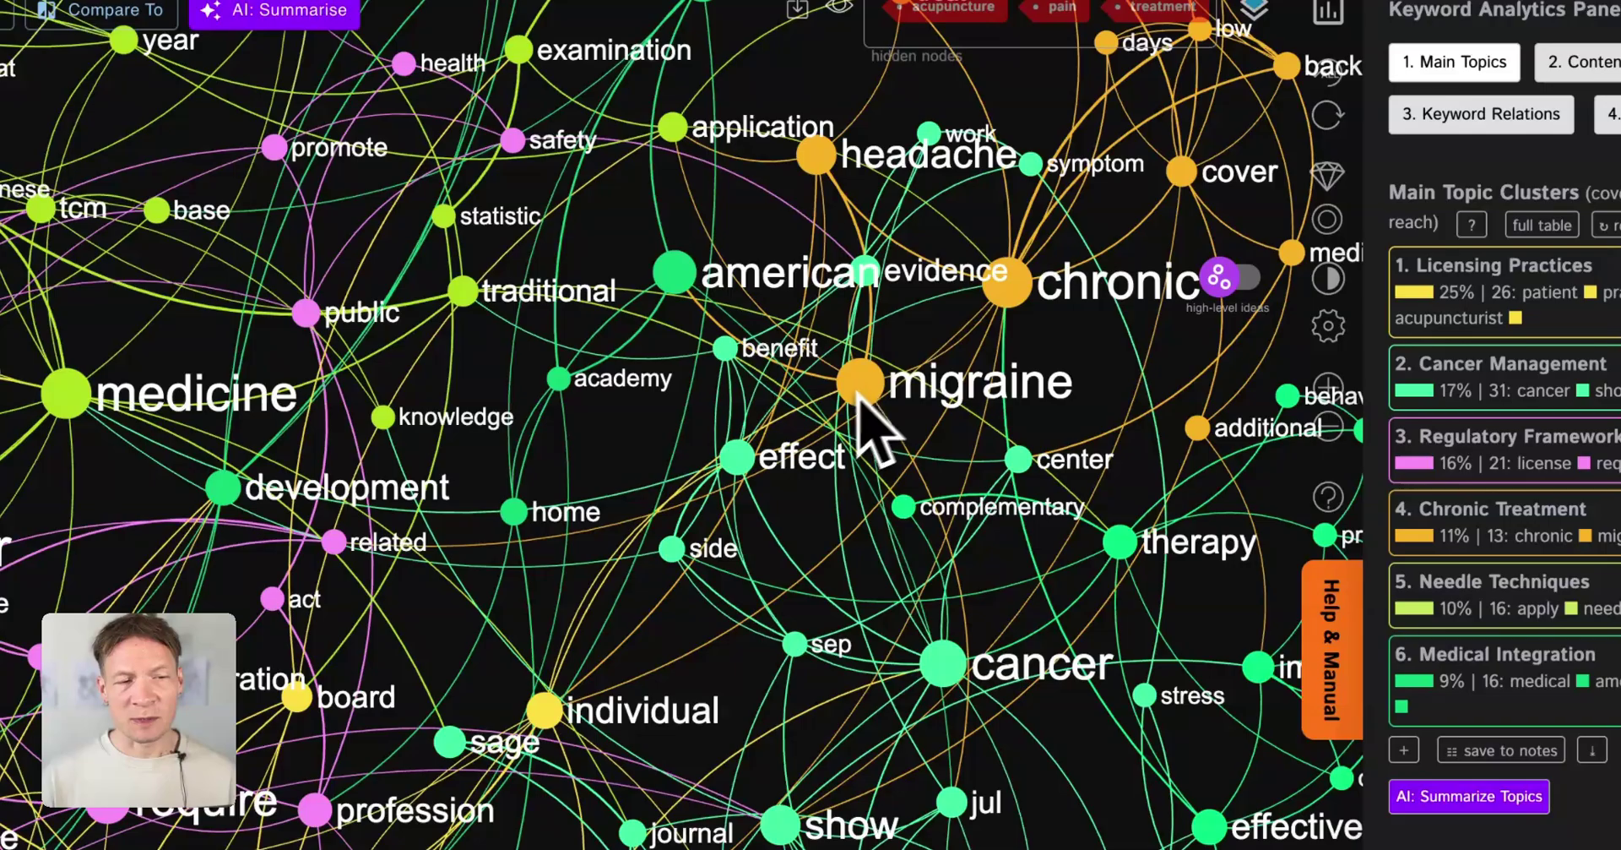
{"action": "left_click", "coordinate": [861, 383]}
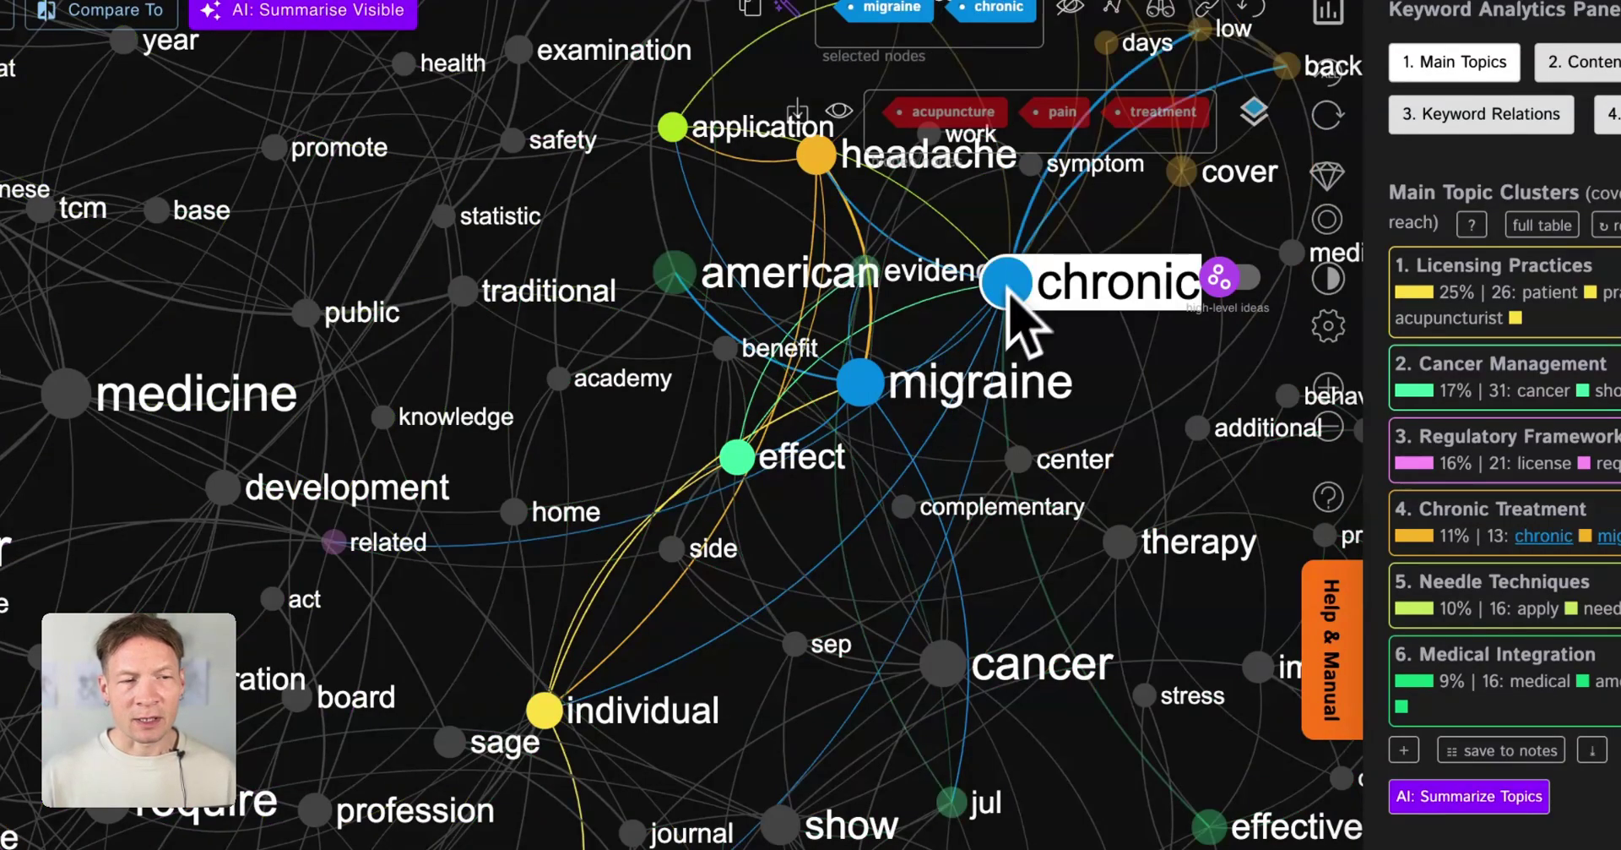
{"action": "left_click_drag", "start_coordinate": [980, 384], "coordinate": [971, 499]}
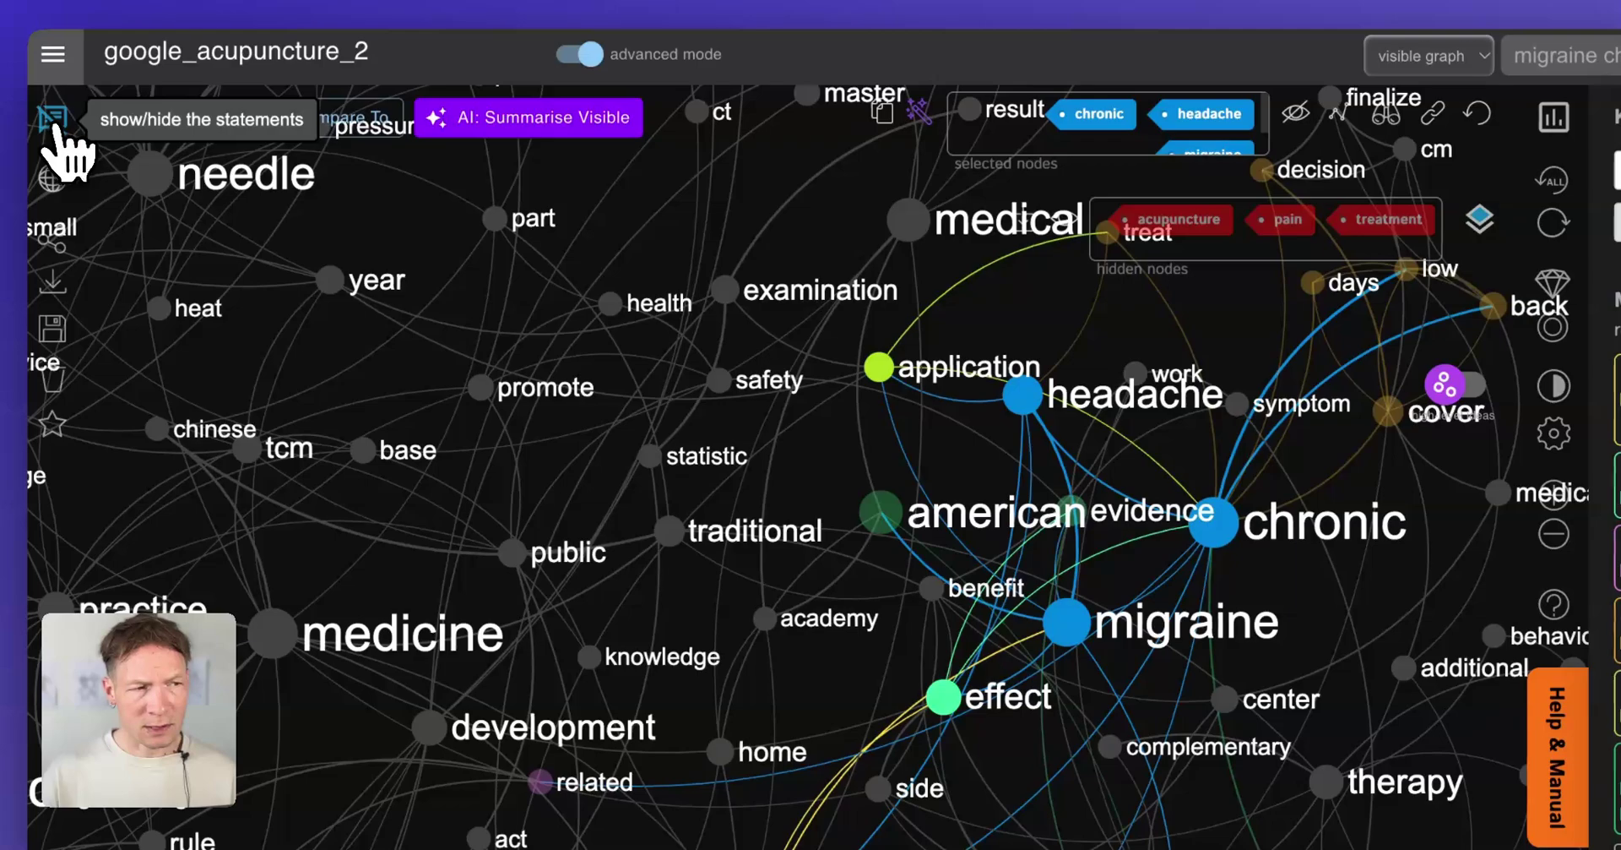
{"action": "left_click", "coordinate": [54, 120]}
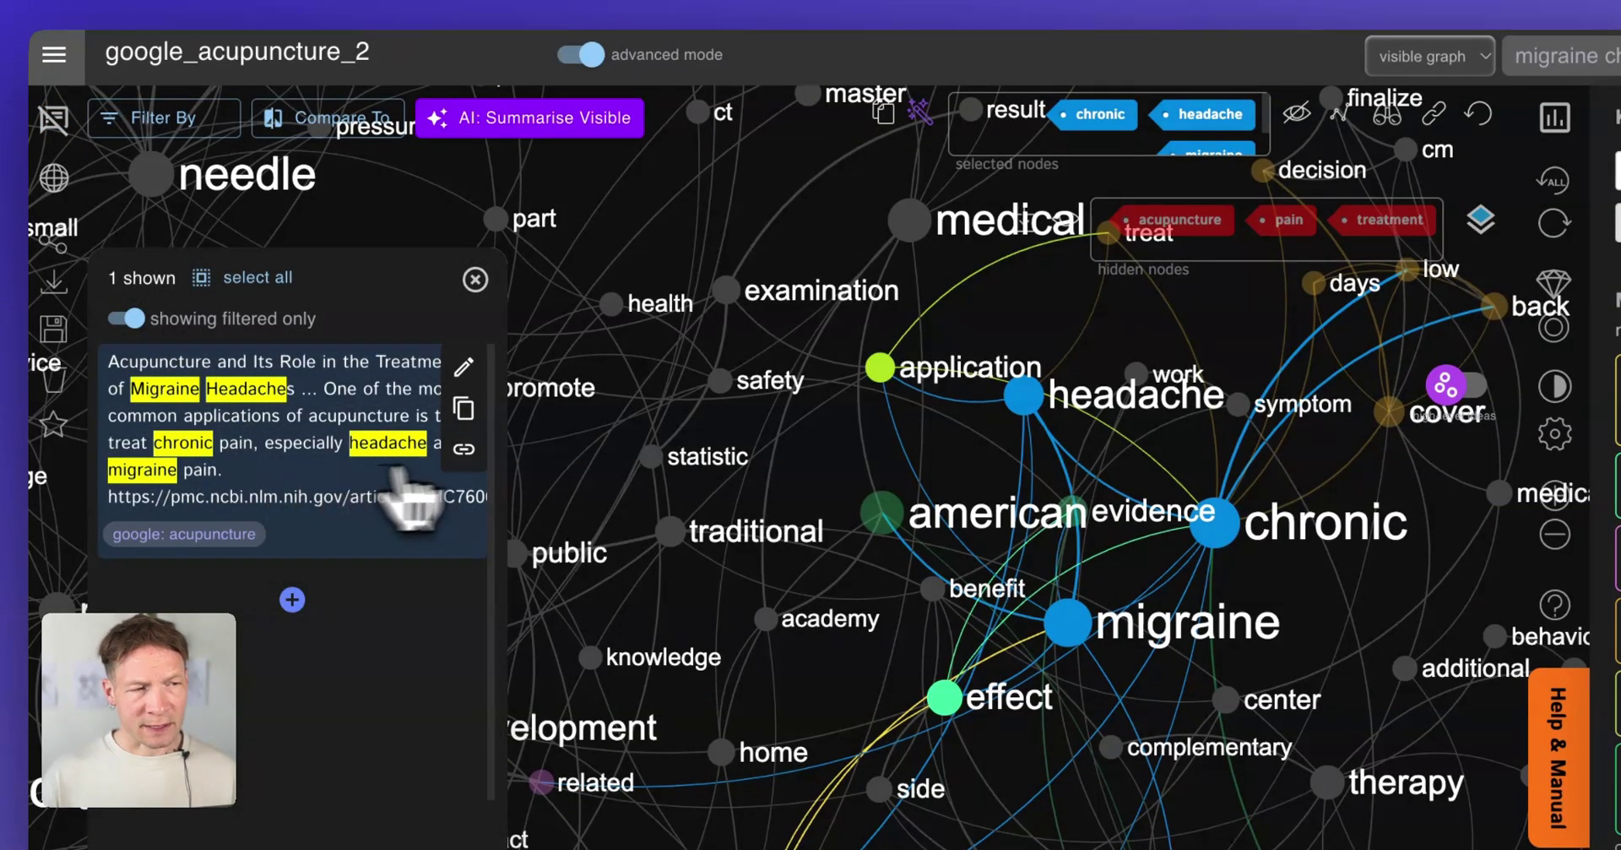
{"action": "left_click", "coordinate": [464, 447]}
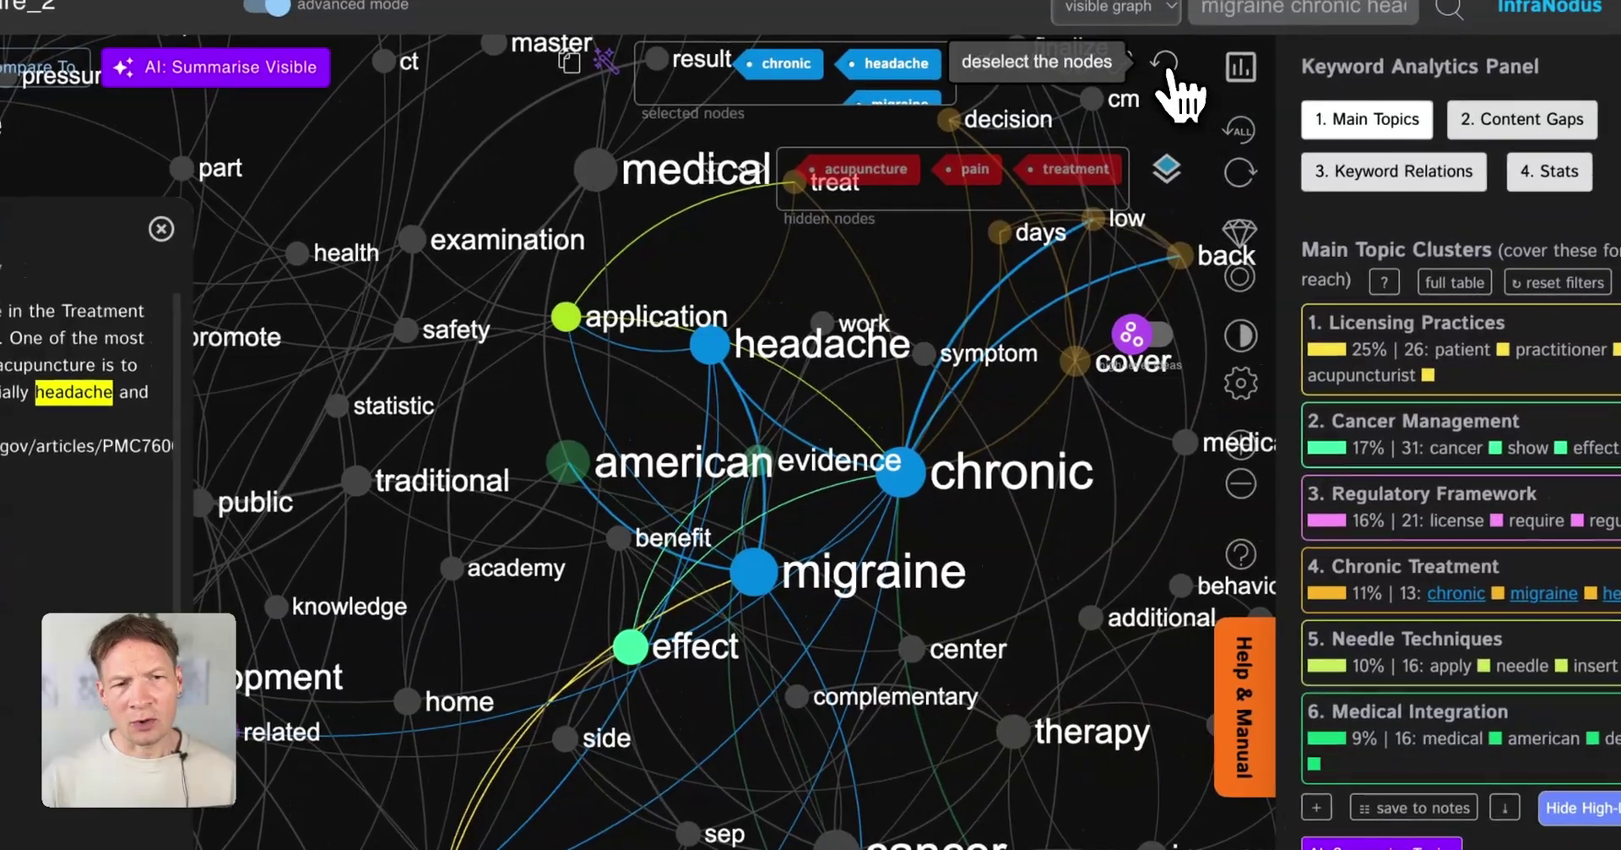
{"action": "left_click", "coordinate": [1169, 72]}
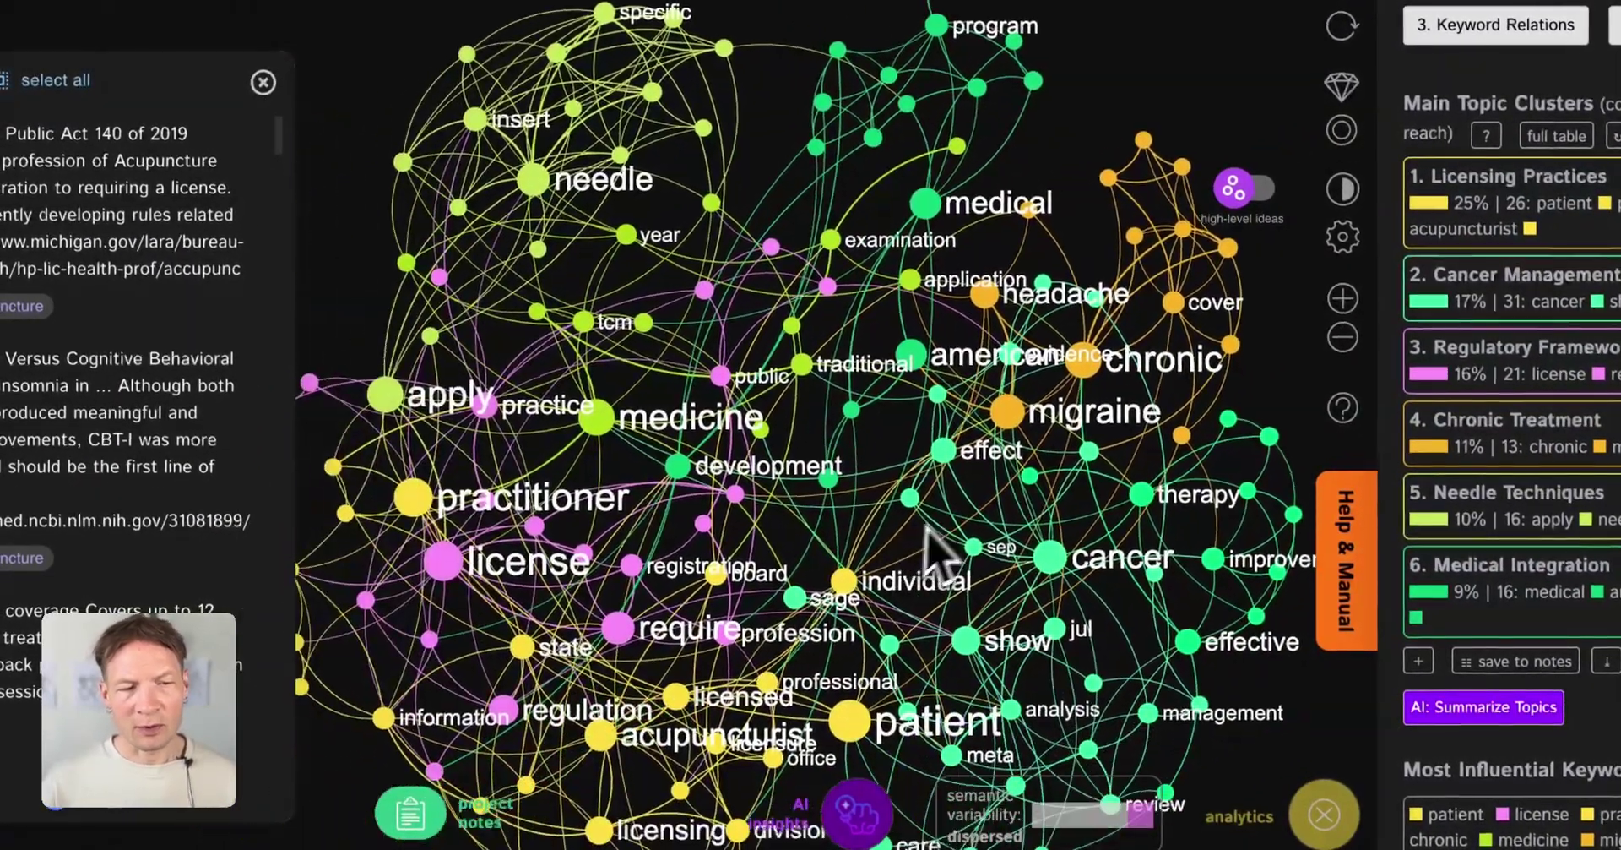
{"action": "left_click_drag", "start_coordinate": [926, 530], "coordinate": [891, 510]}
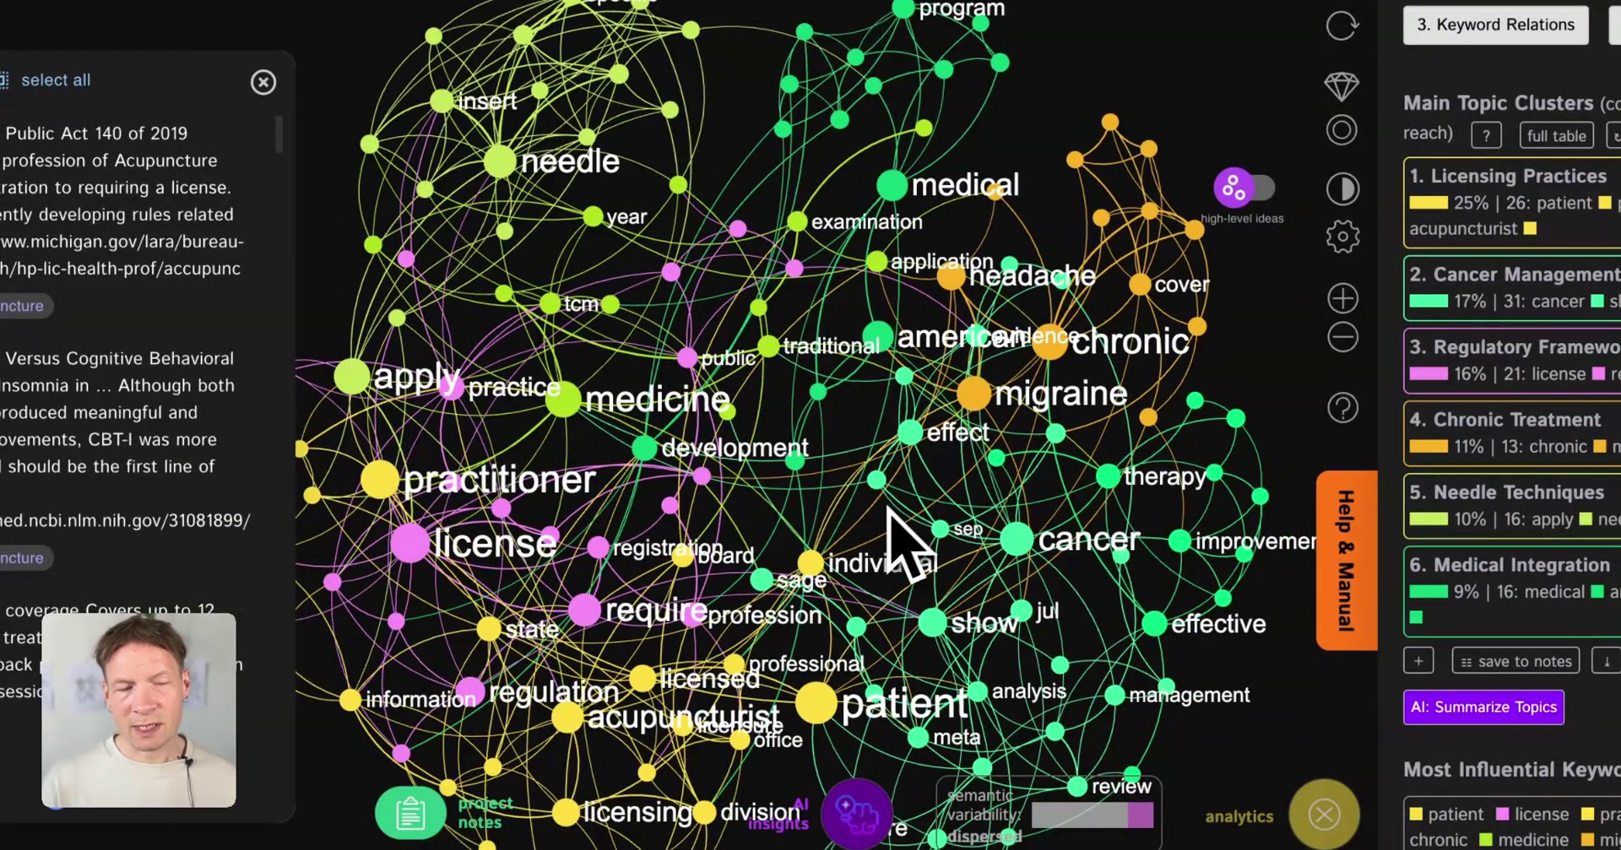